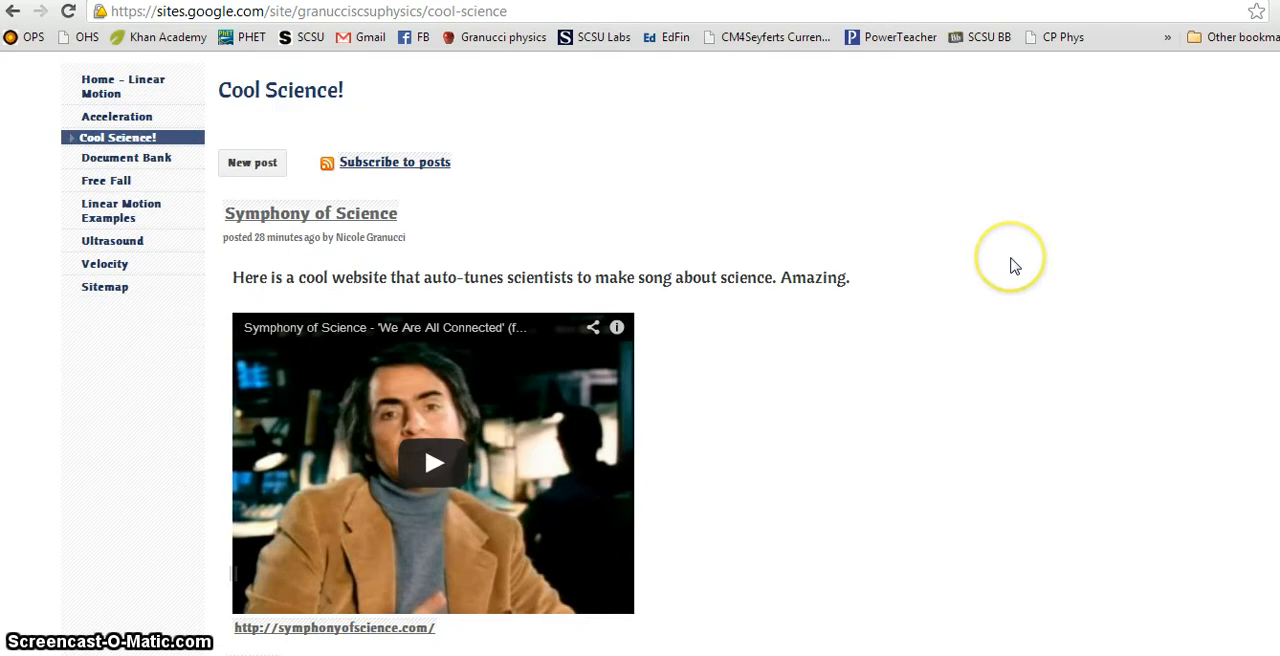
# Step: Look over the posts on the site's Cool Science! page
pyautogui.scroll(-10, 791, 240)
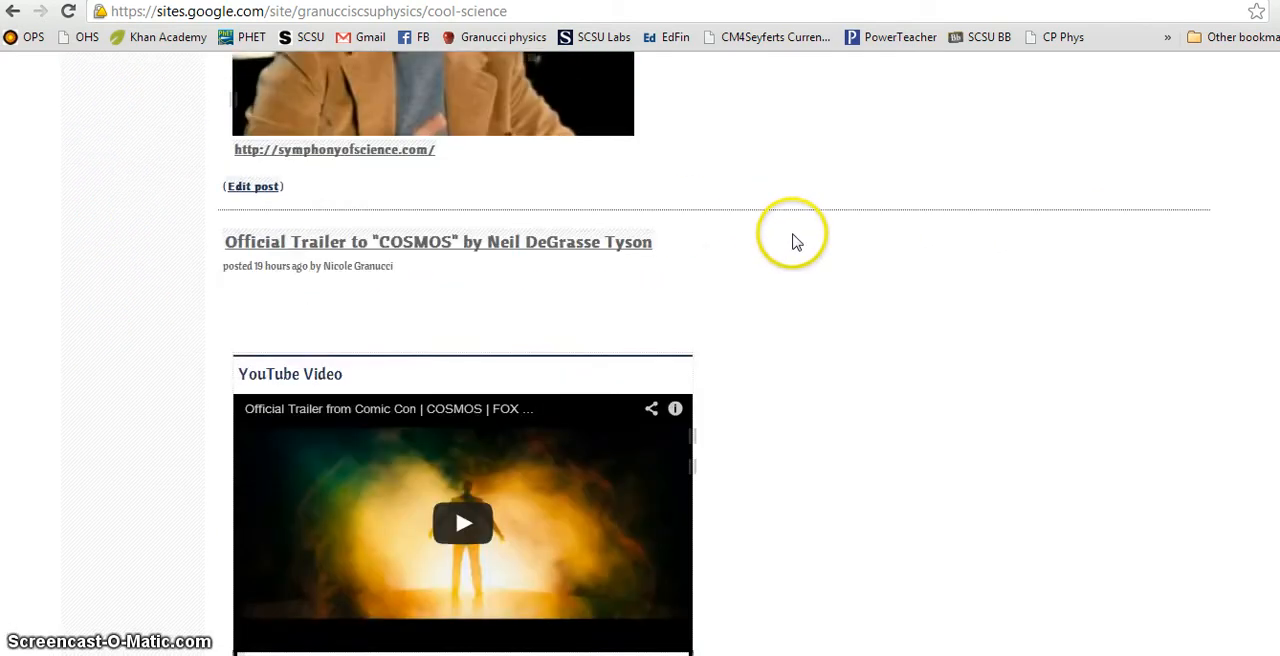
pyautogui.scroll(-5, 791, 240)
pyautogui.scroll(15, 775, 200)
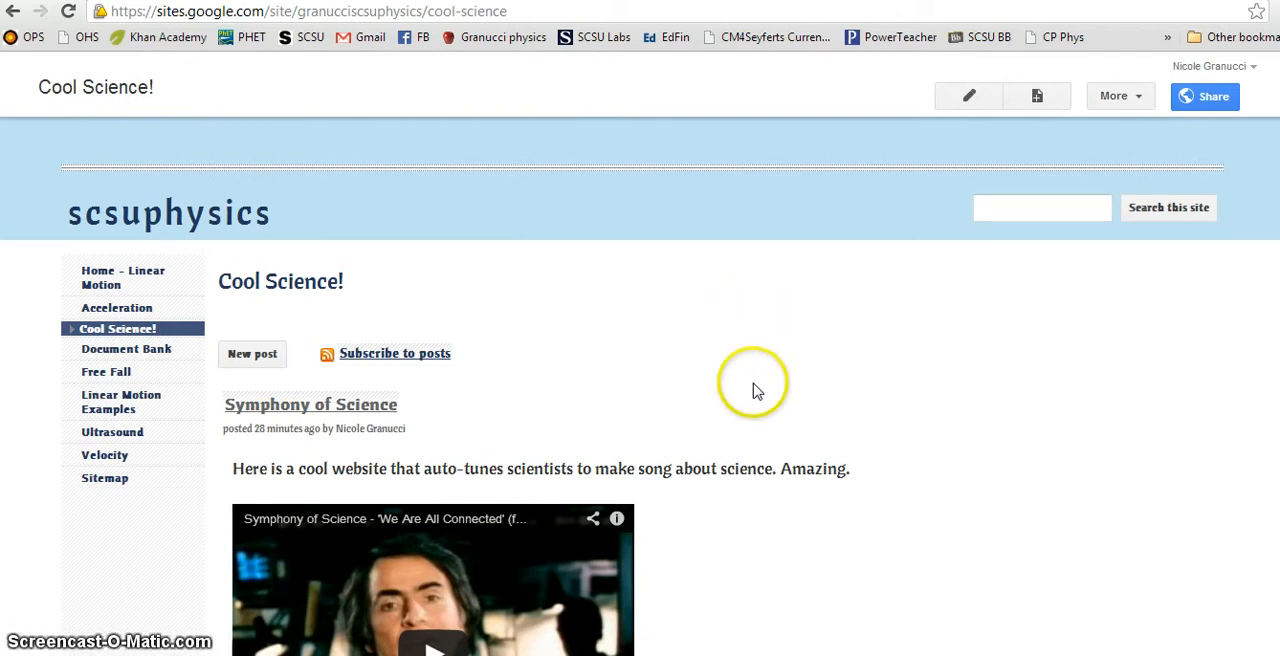
# Step: Open the PHYS 103 Webpage Design Project PDF and review its grading rubric, topic choices and list of required components
pyautogui.moveTo(318, 655)
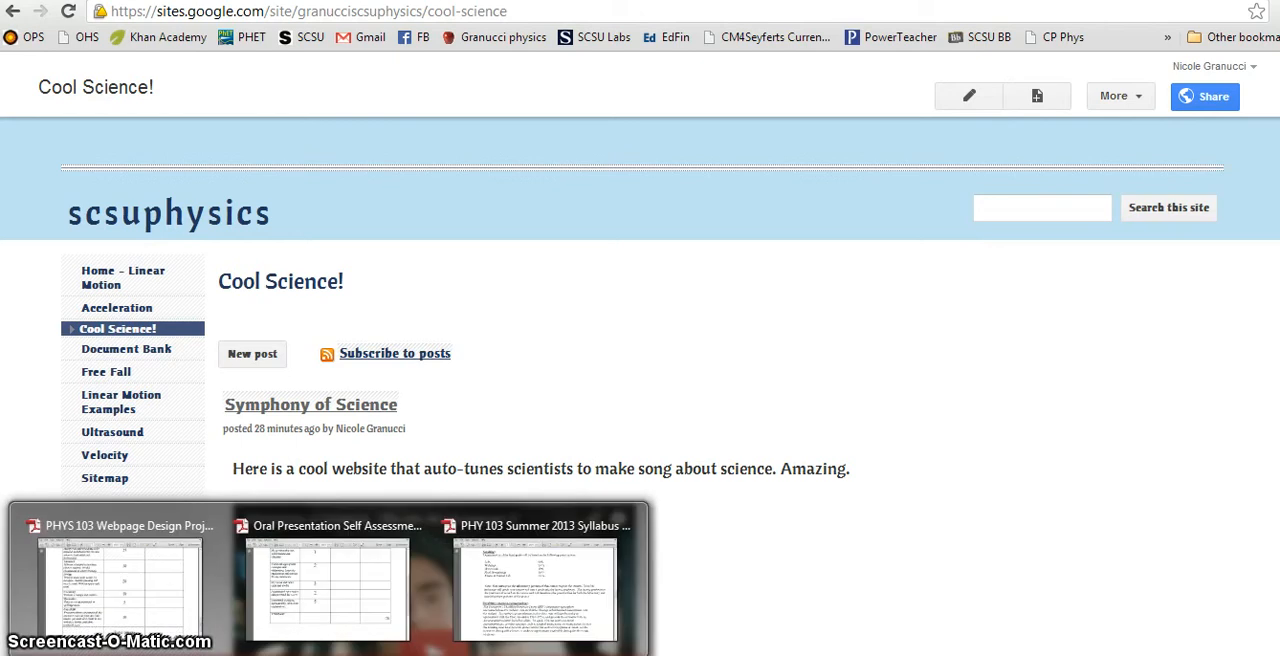
pyautogui.click(170, 598)
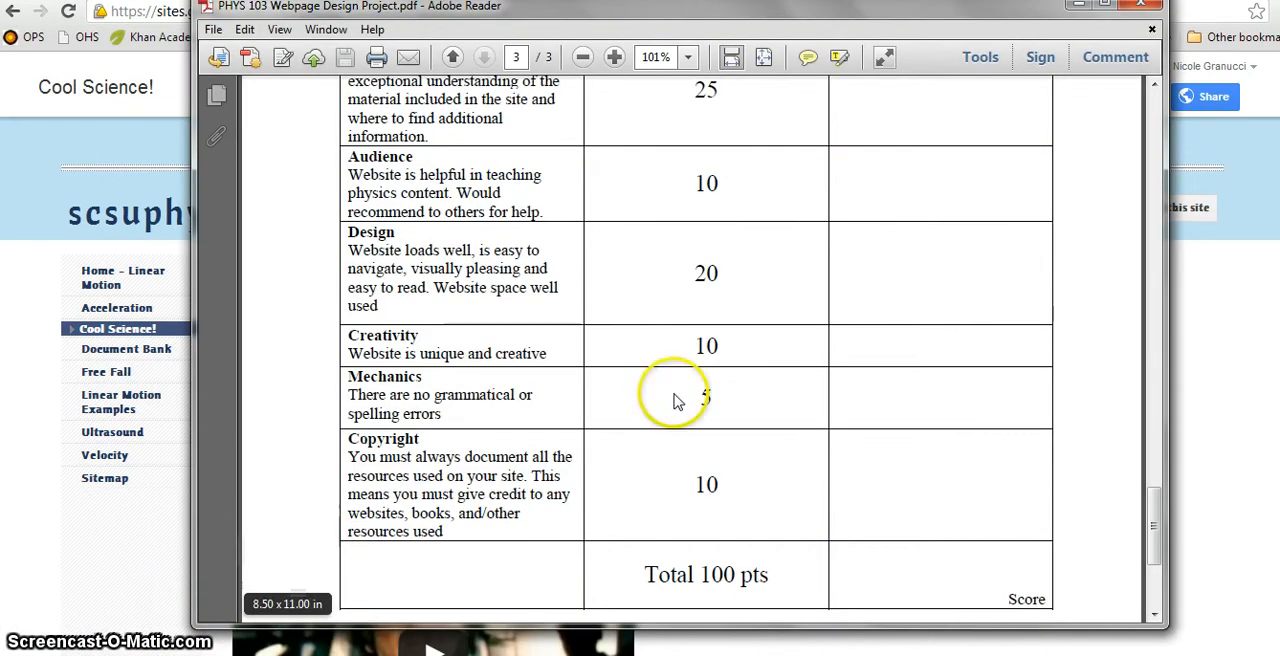
pyautogui.scroll(5, 760, 382)
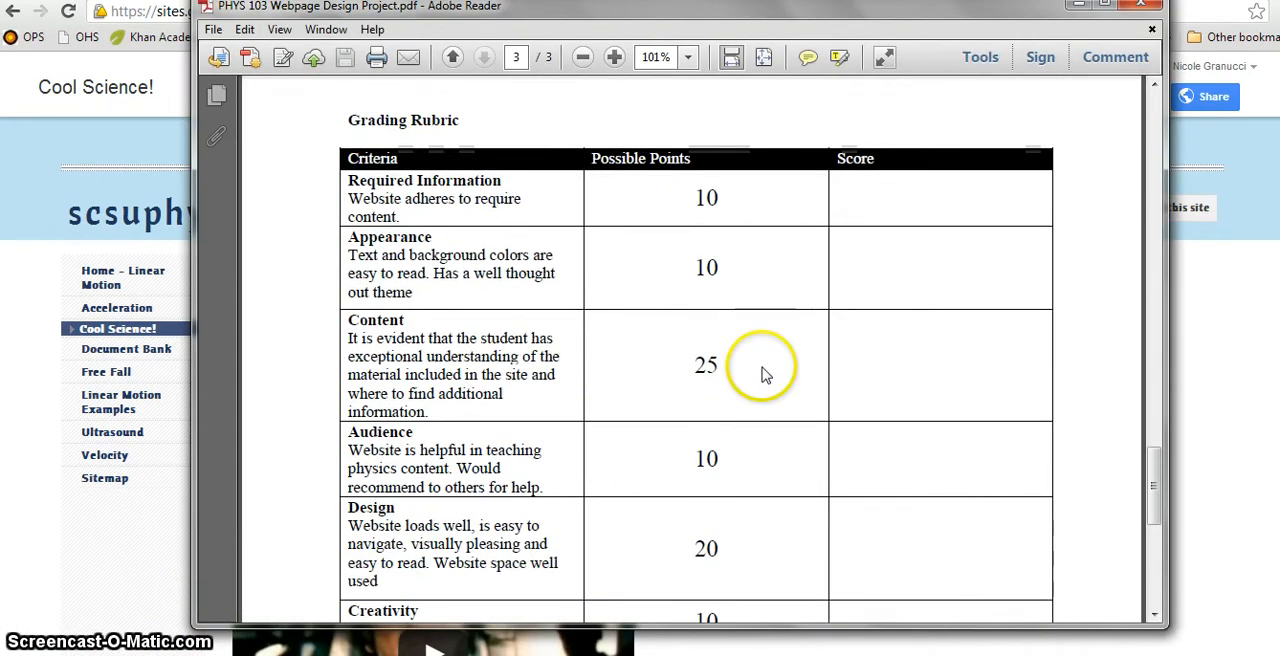
pyautogui.scroll(10, 762, 380)
pyautogui.scroll(10, 762, 370)
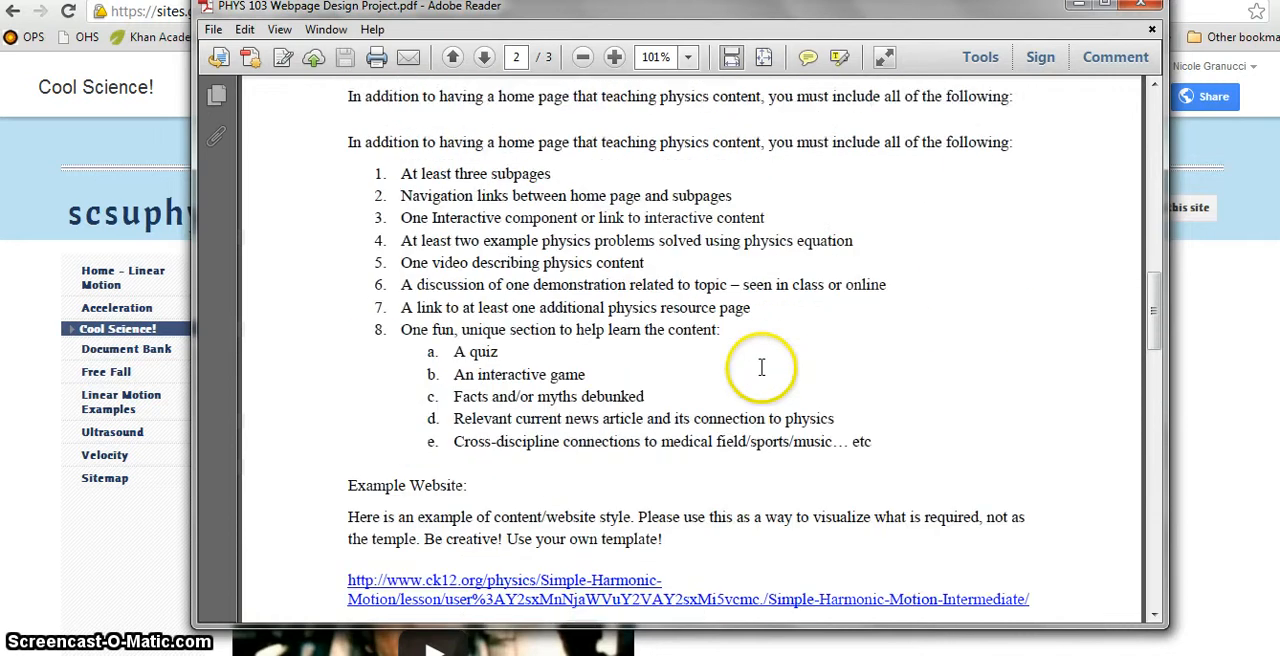
pyautogui.scroll(10, 760, 375)
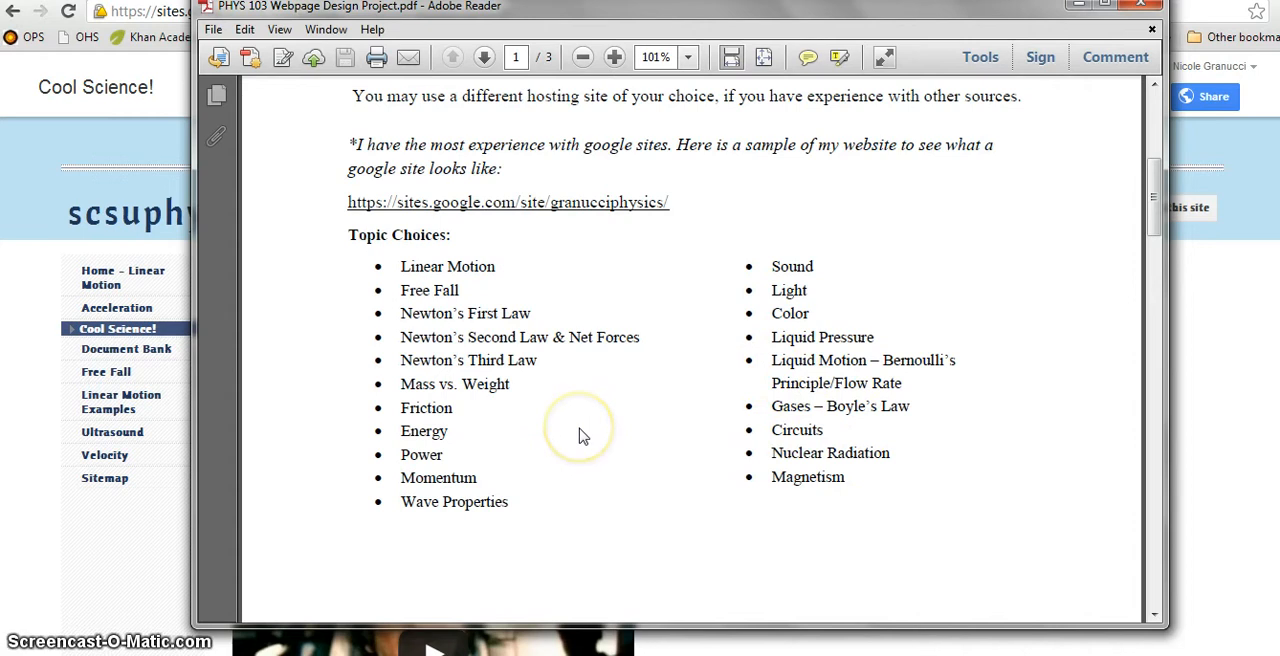
pyautogui.scroll(-12, 580, 435)
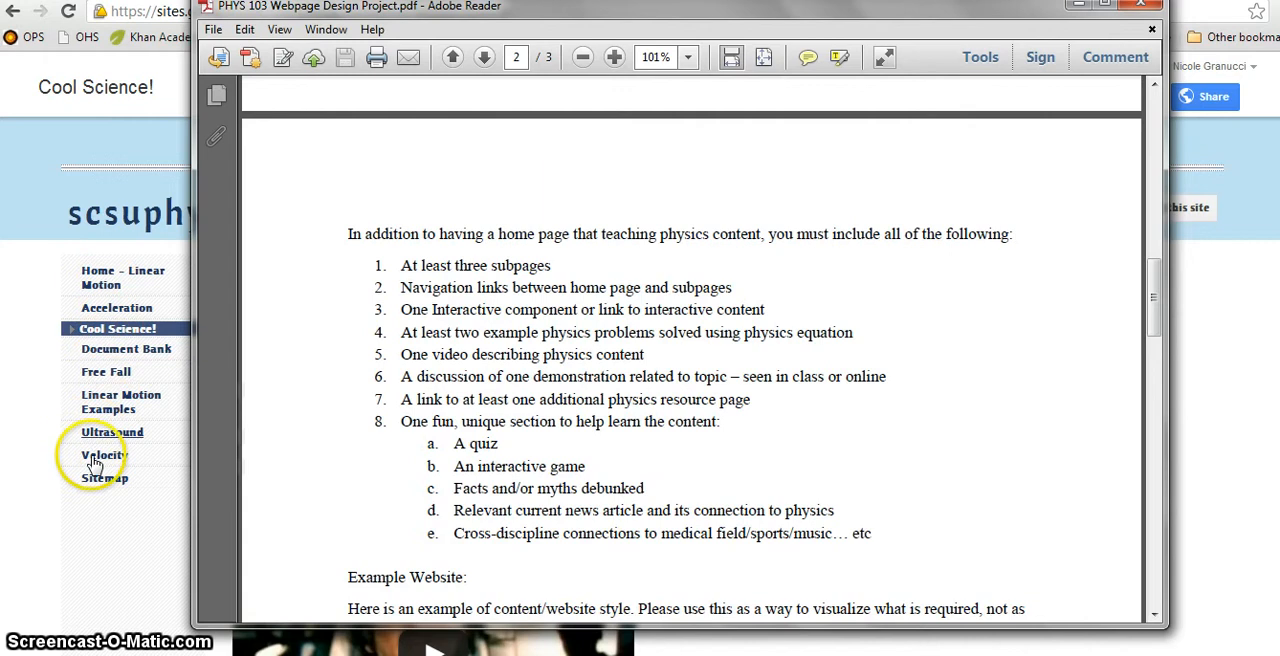
# Step: Switch back to the physics site and view its Acceleration page and the Home - Linear Motion page
pyautogui.click(105, 480)
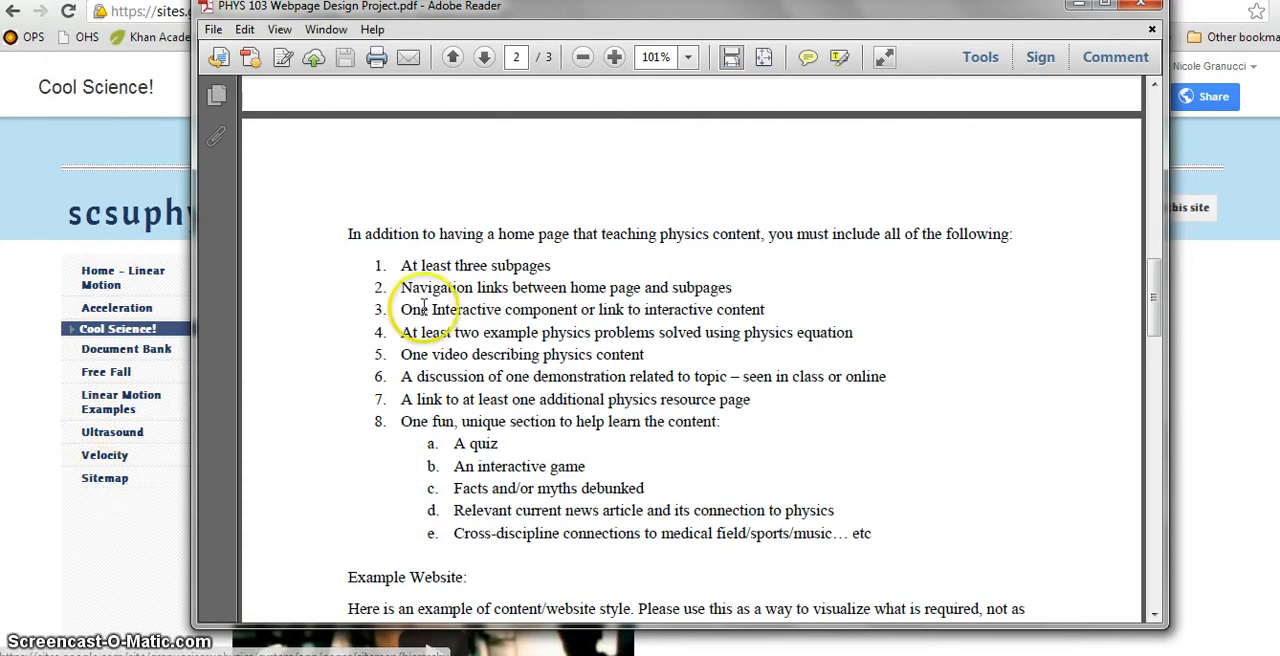
pyautogui.click(139, 316)
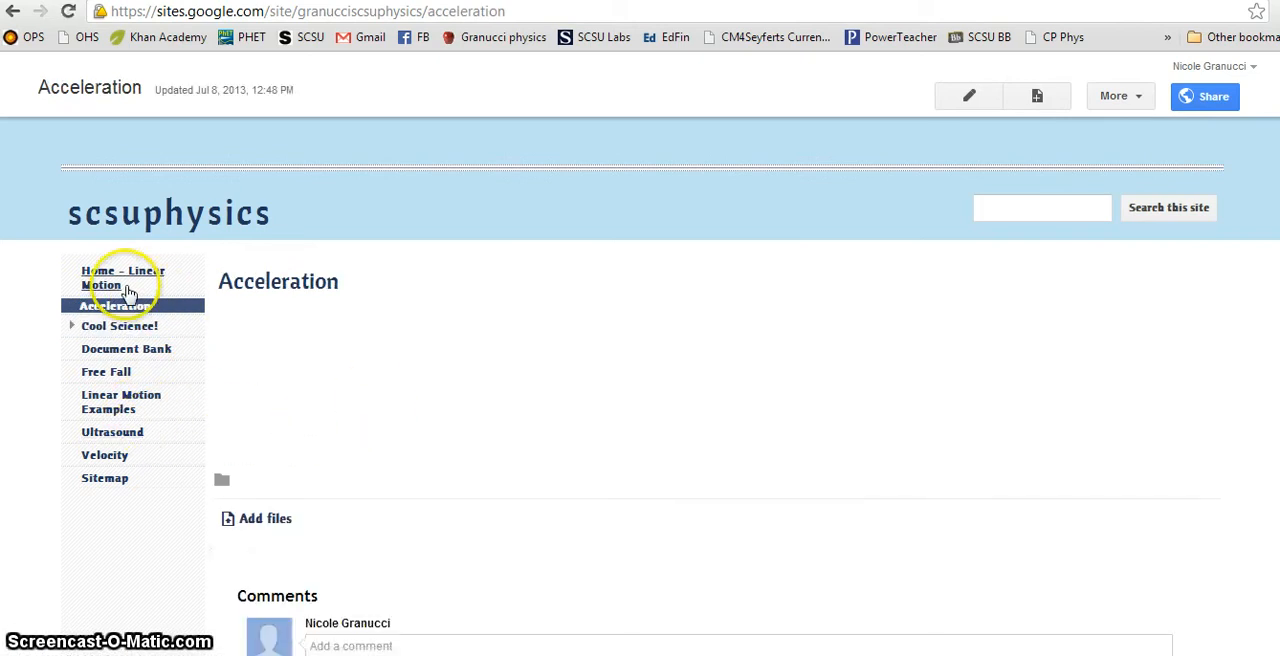
pyautogui.click(118, 287)
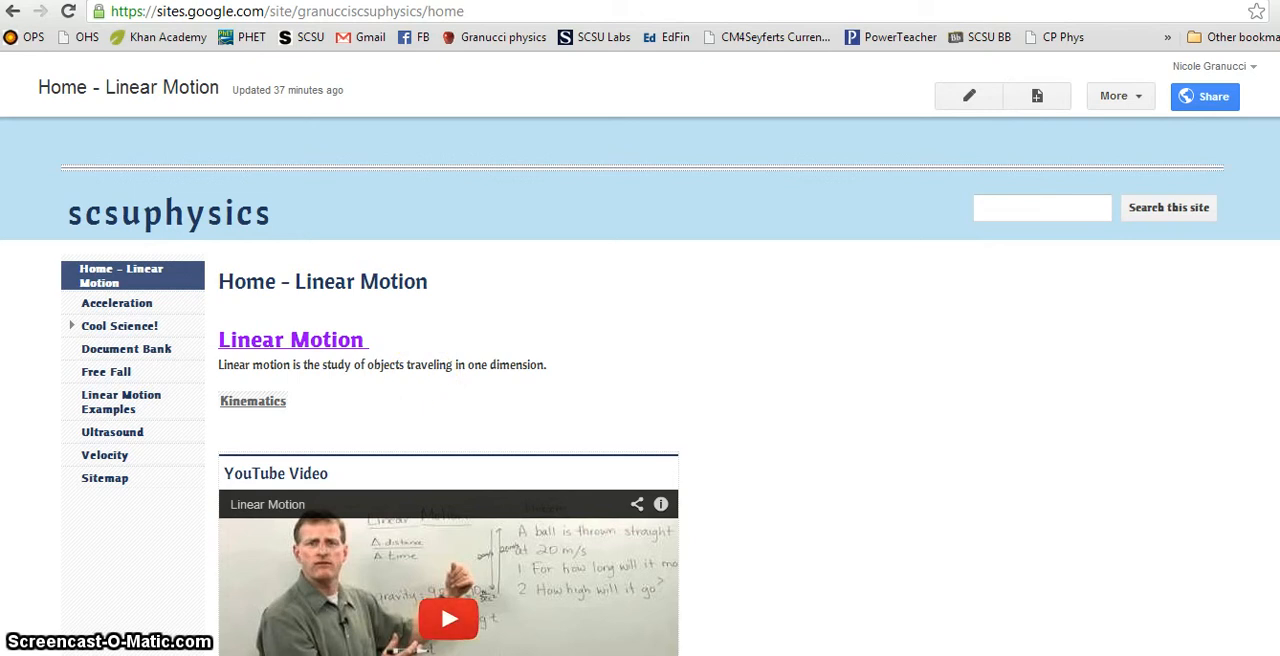
# Step: Highlight the "One Interactive component or link to interactive content" requirement in the project PDF, and return to the site
pyautogui.click(186, 608)
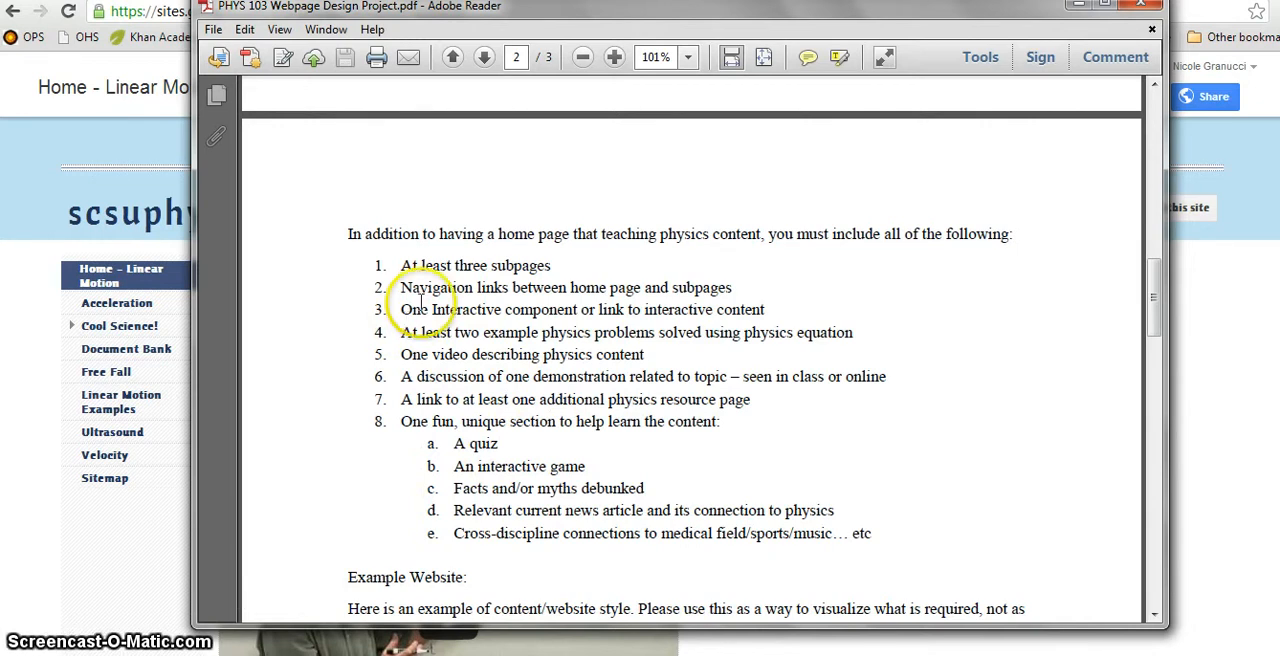
pyautogui.moveTo(370, 312); pyautogui.dragTo(760, 309)
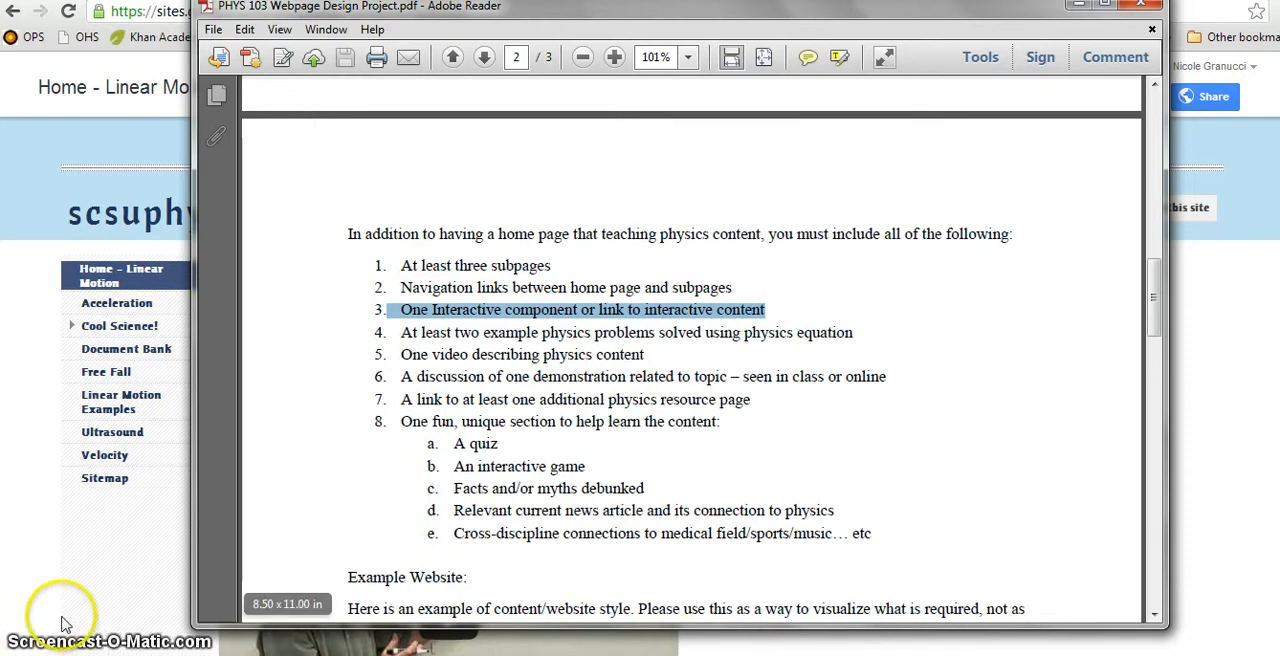
pyautogui.click(100, 605)
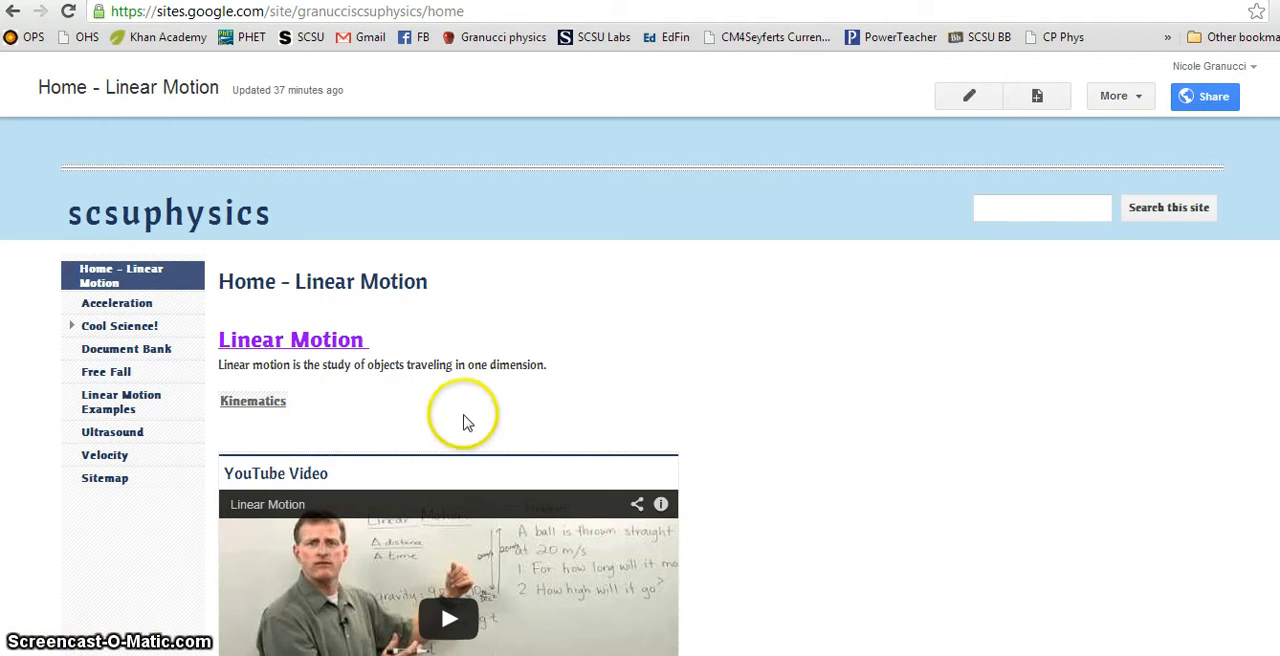
# Step: Open the site's Velocity page for editing with the cursor in its empty body
pyautogui.click(104, 455)
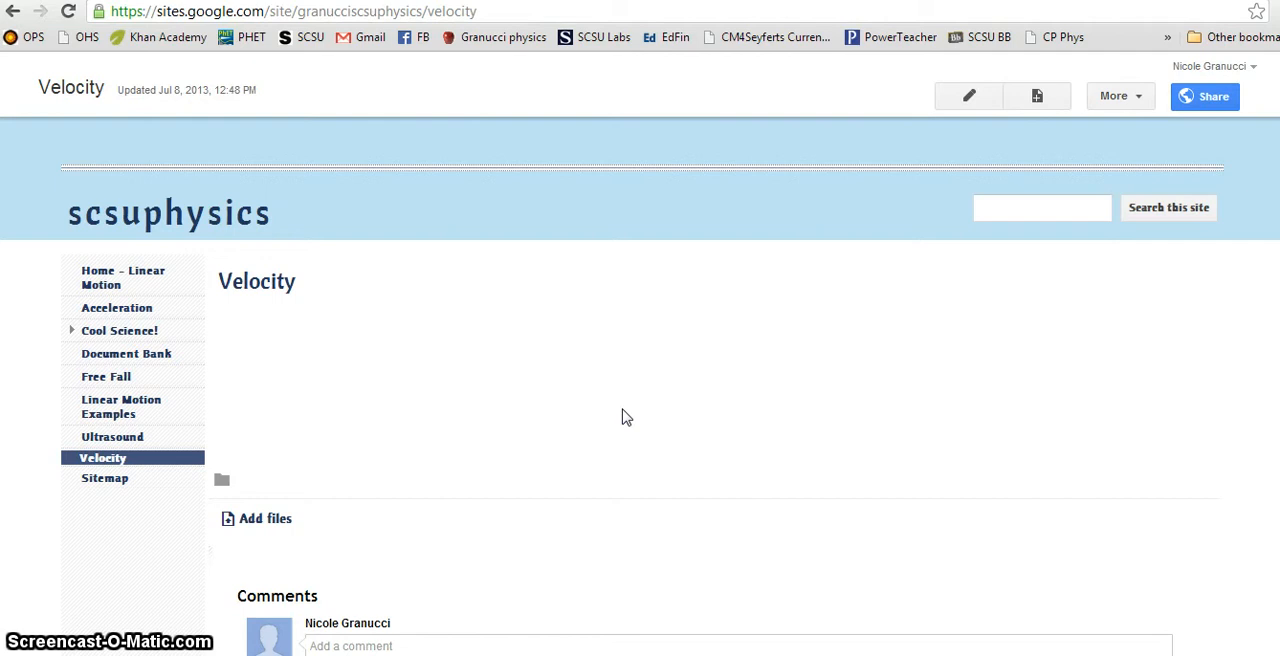
pyautogui.click(969, 96)
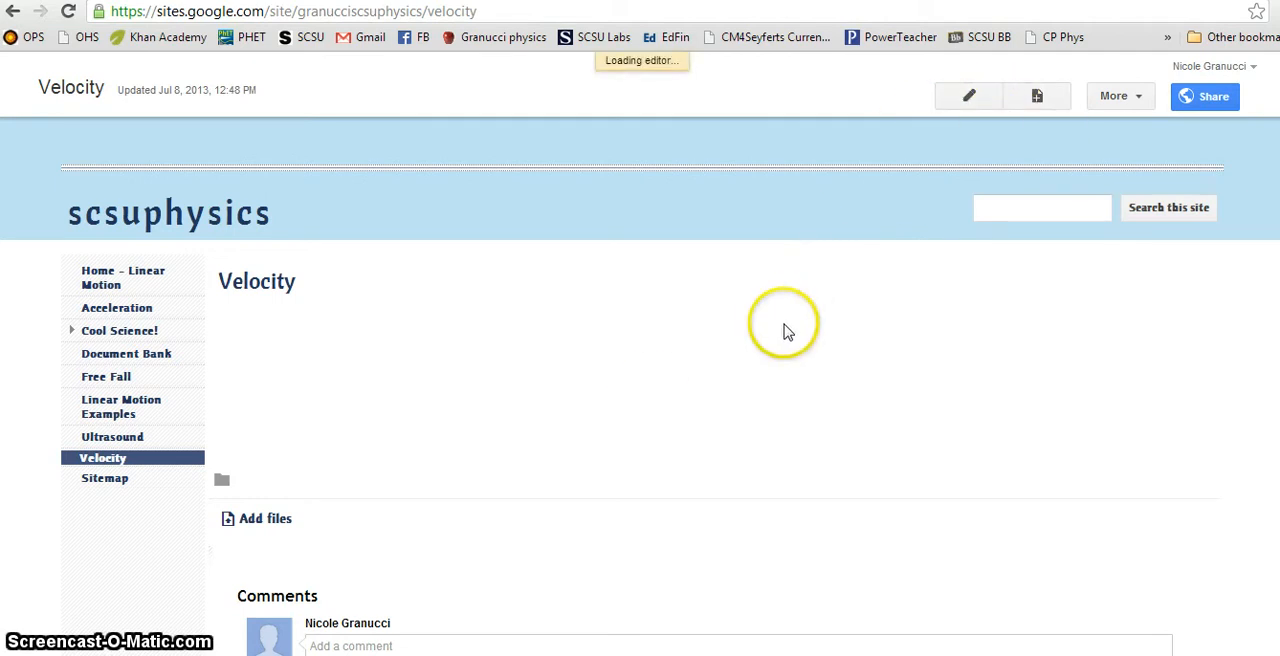
pyautogui.click(746, 397)
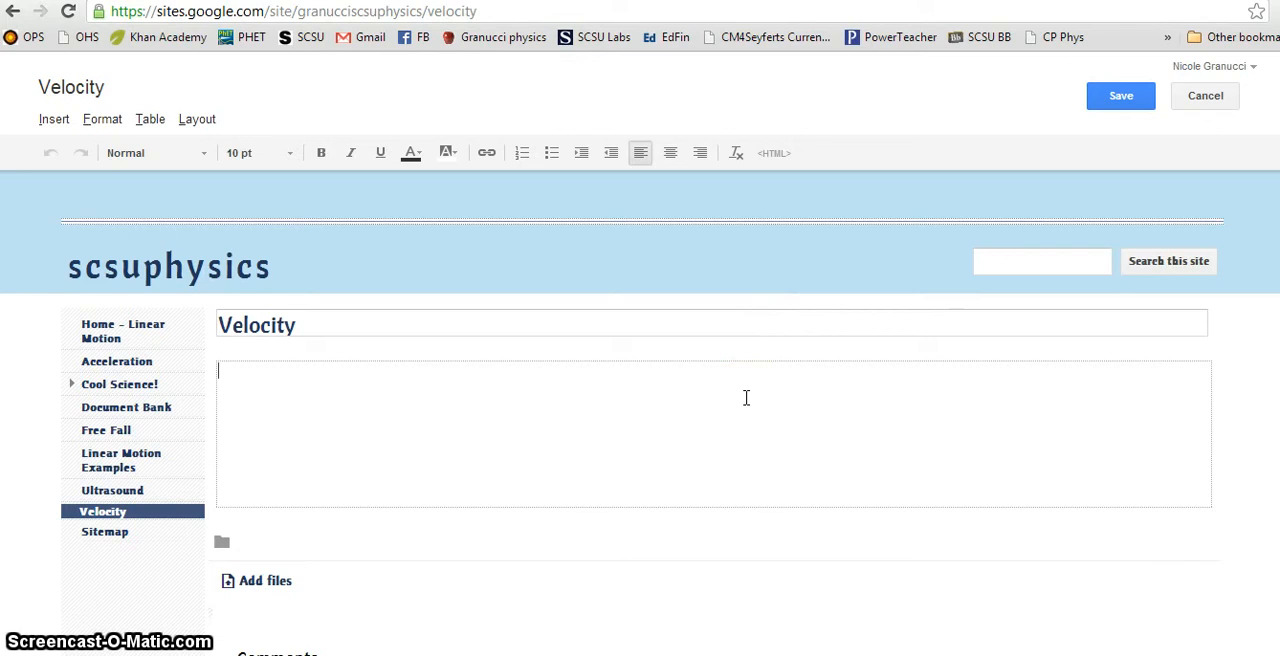
# Step: Search the web in a new tab for "interactive physics velocity"
pyautogui.click(1097, 2)
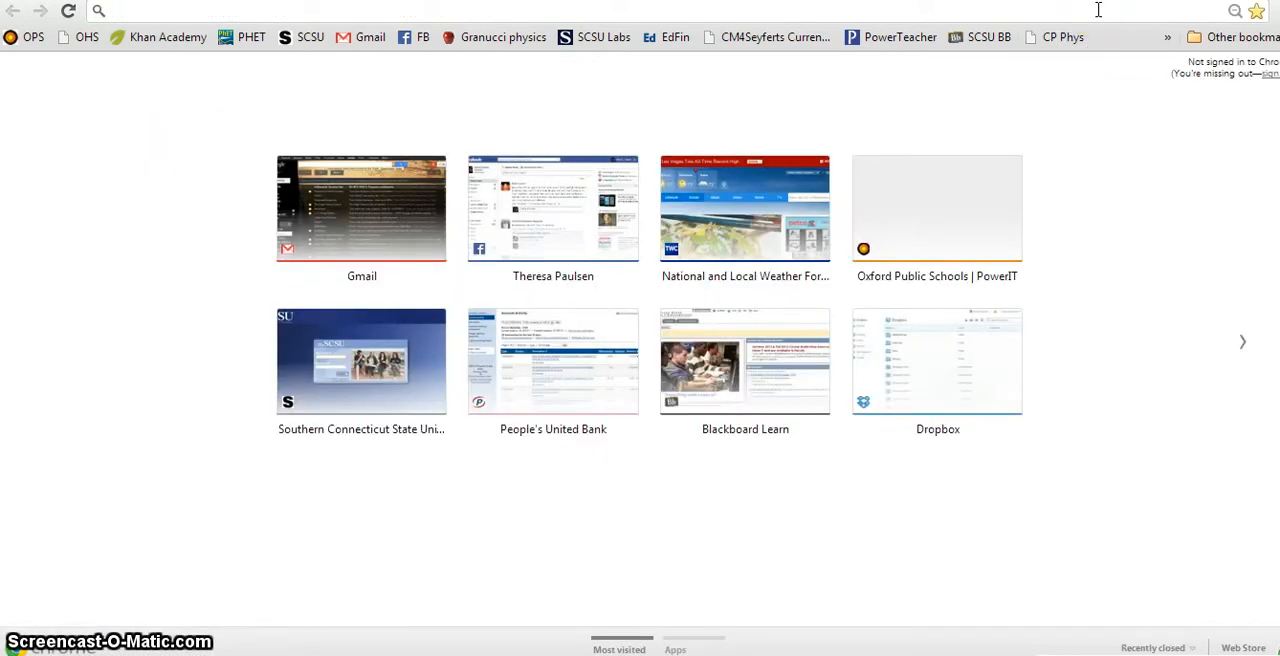
pyautogui.write('interact')
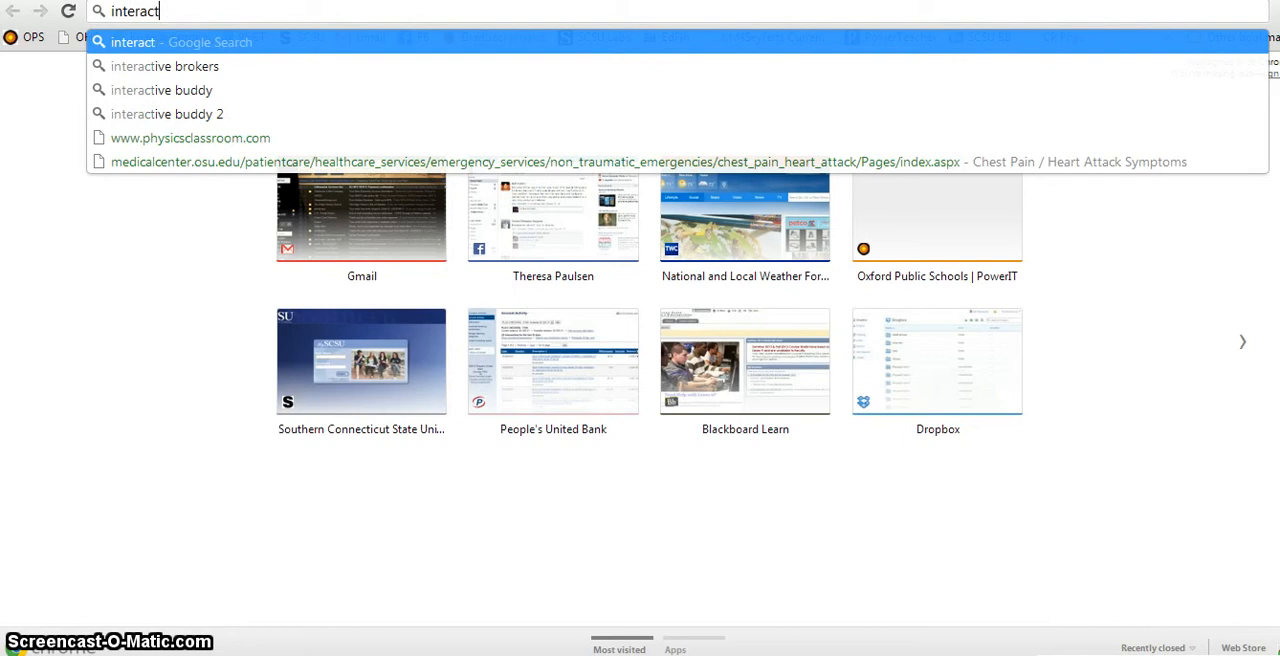
pyautogui.write('ive phy')
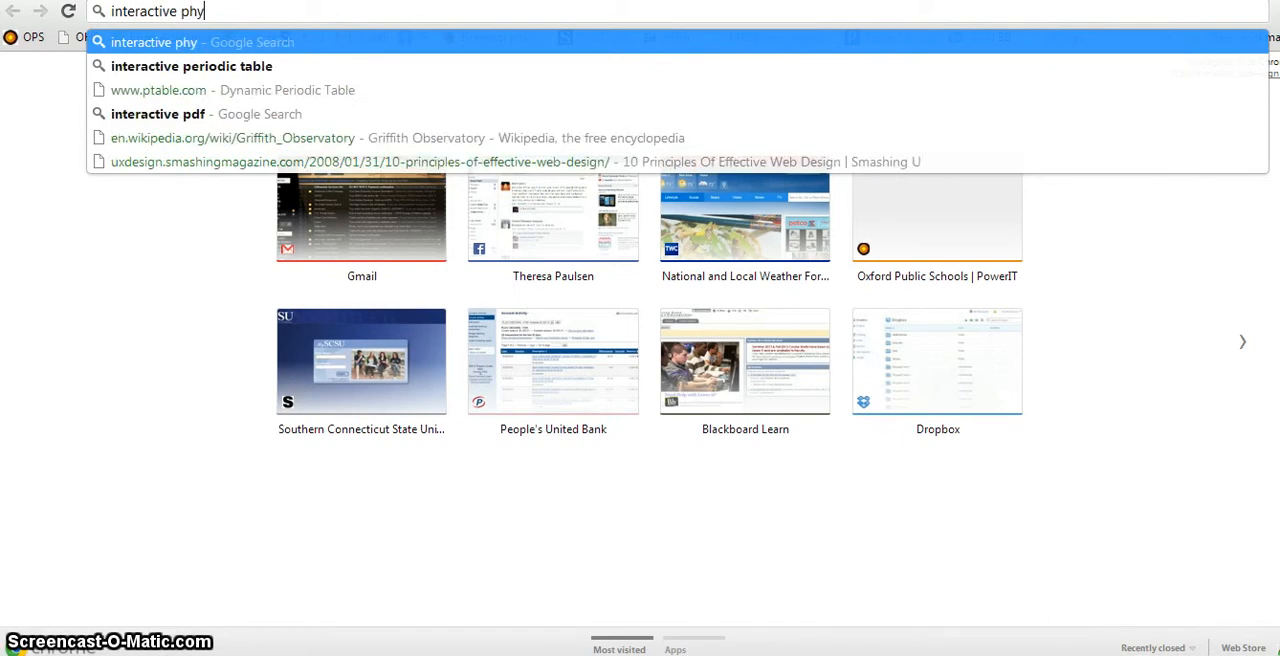
pyautogui.write('sics velo')
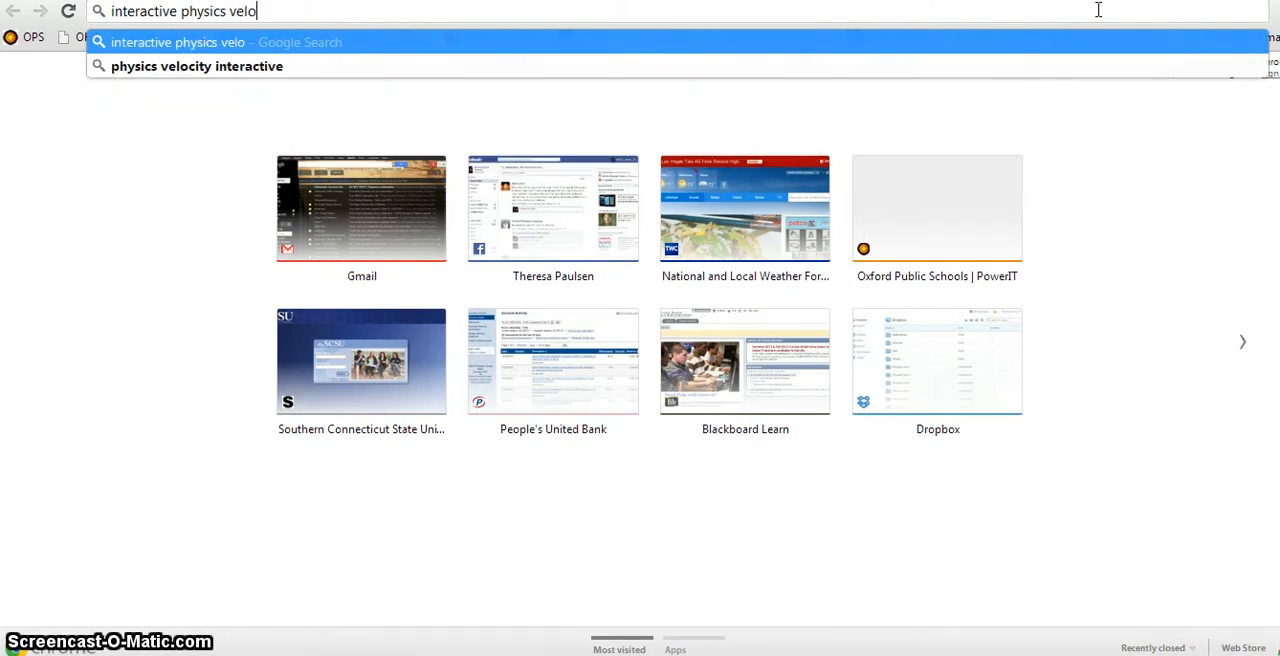
pyautogui.write('city')
pyautogui.press('Return')
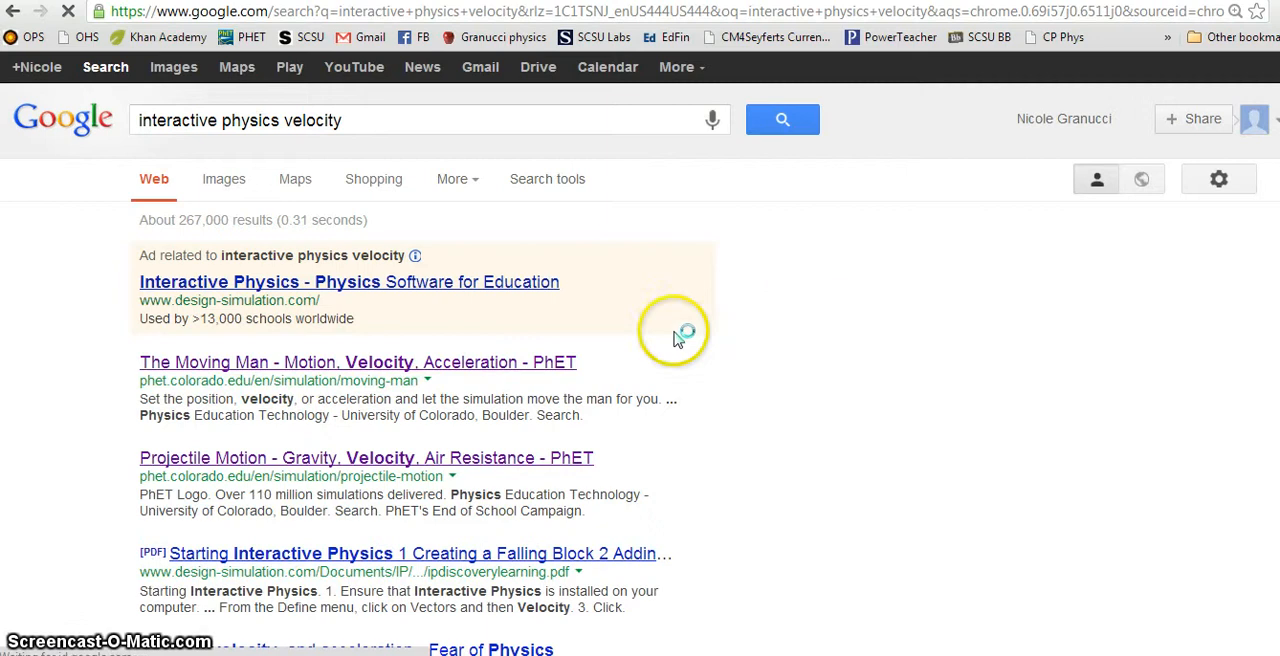
# Step: Examine the Fear of Physics page on position, velocity and acceleration from the search results, and return to the results
pyautogui.scroll(-1, 630, 340)
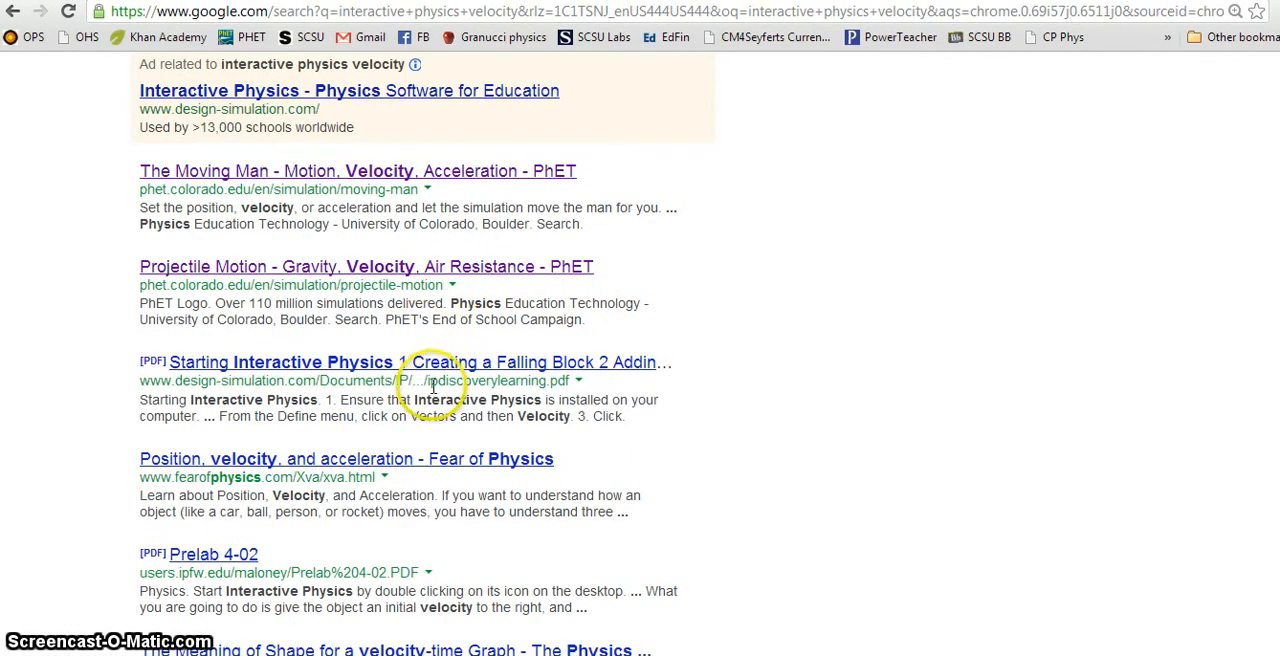
pyautogui.scroll(-1, 424, 414)
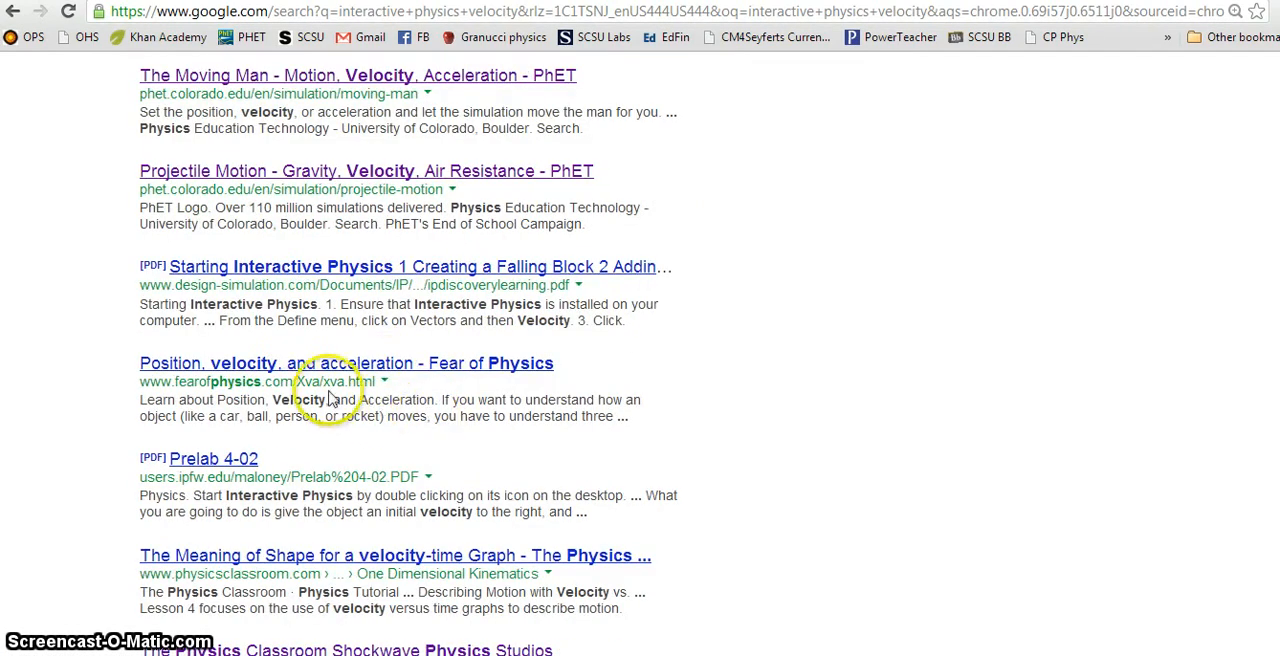
pyautogui.click(397, 368)
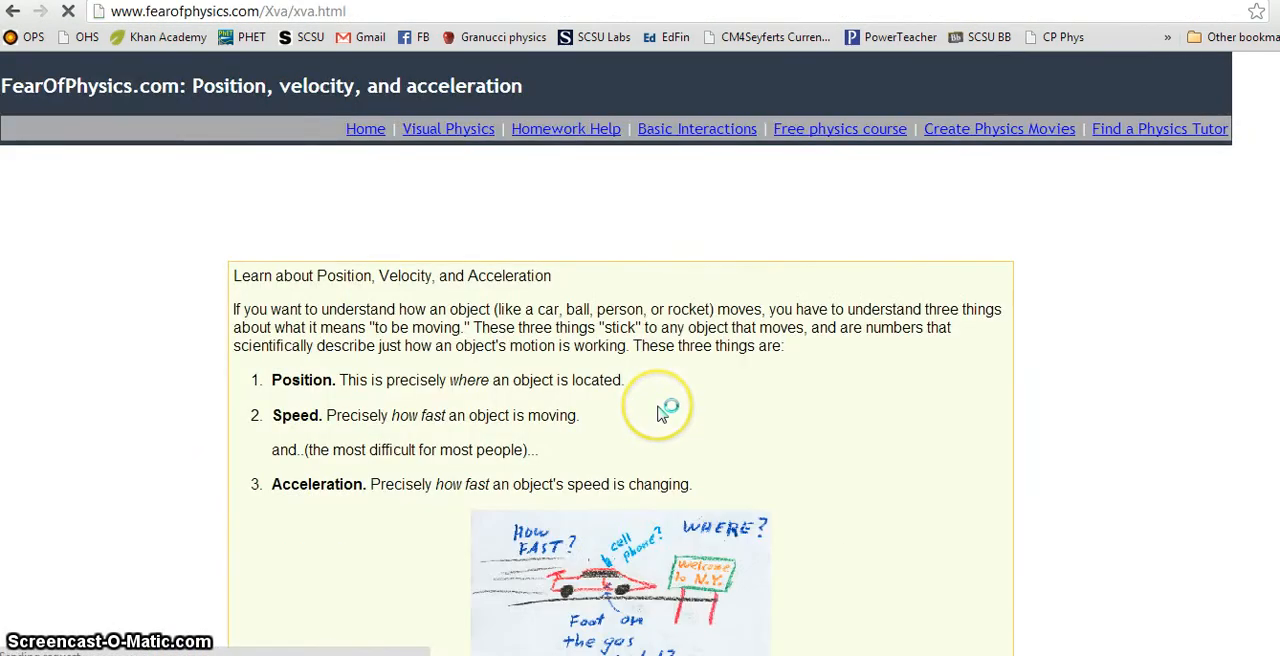
pyautogui.scroll(-4, 785, 425)
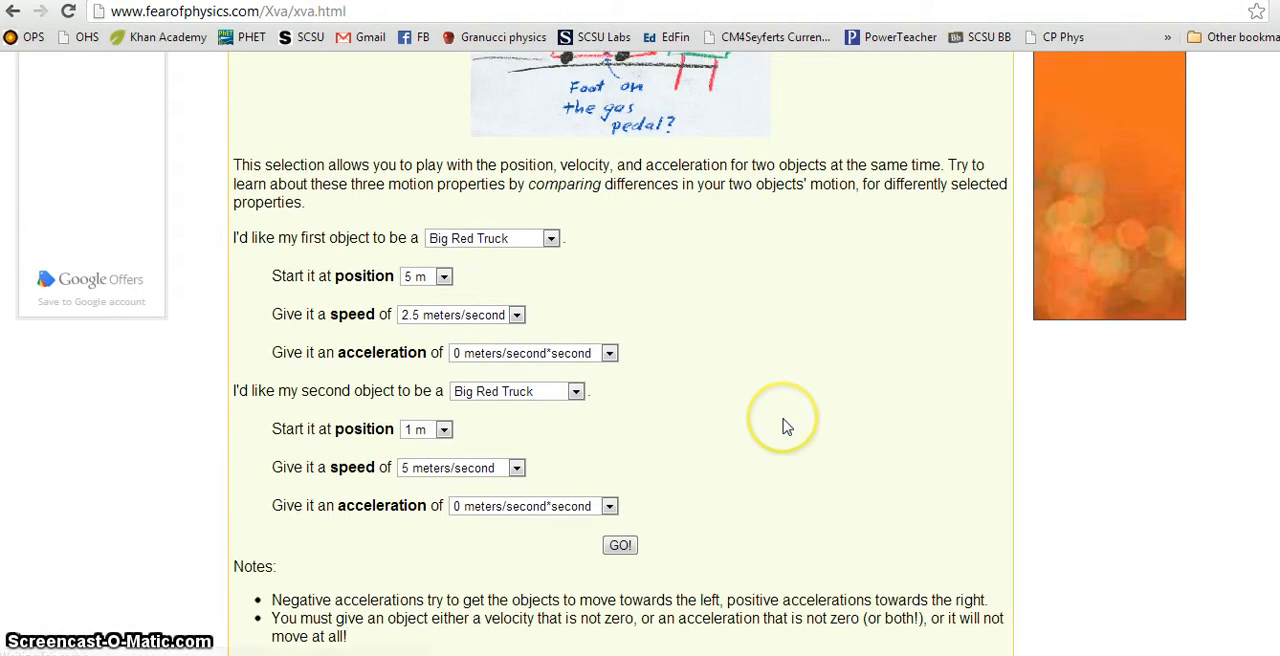
pyautogui.scroll(5, 785, 427)
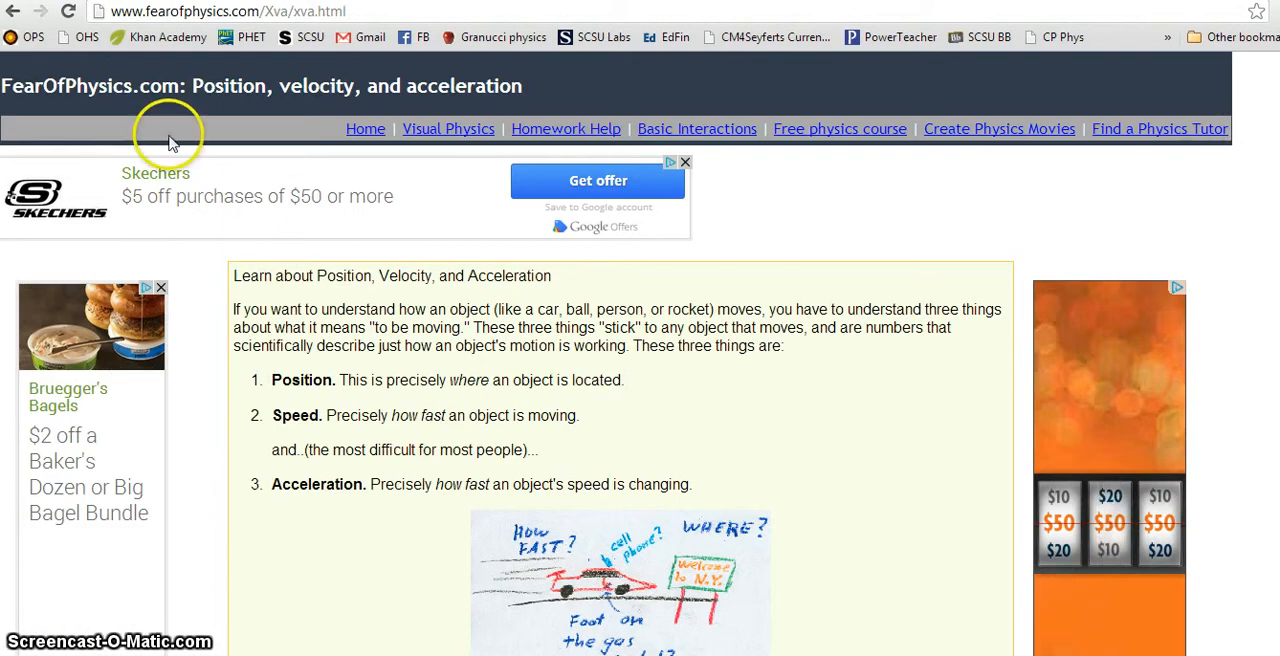
pyautogui.click(11, 12)
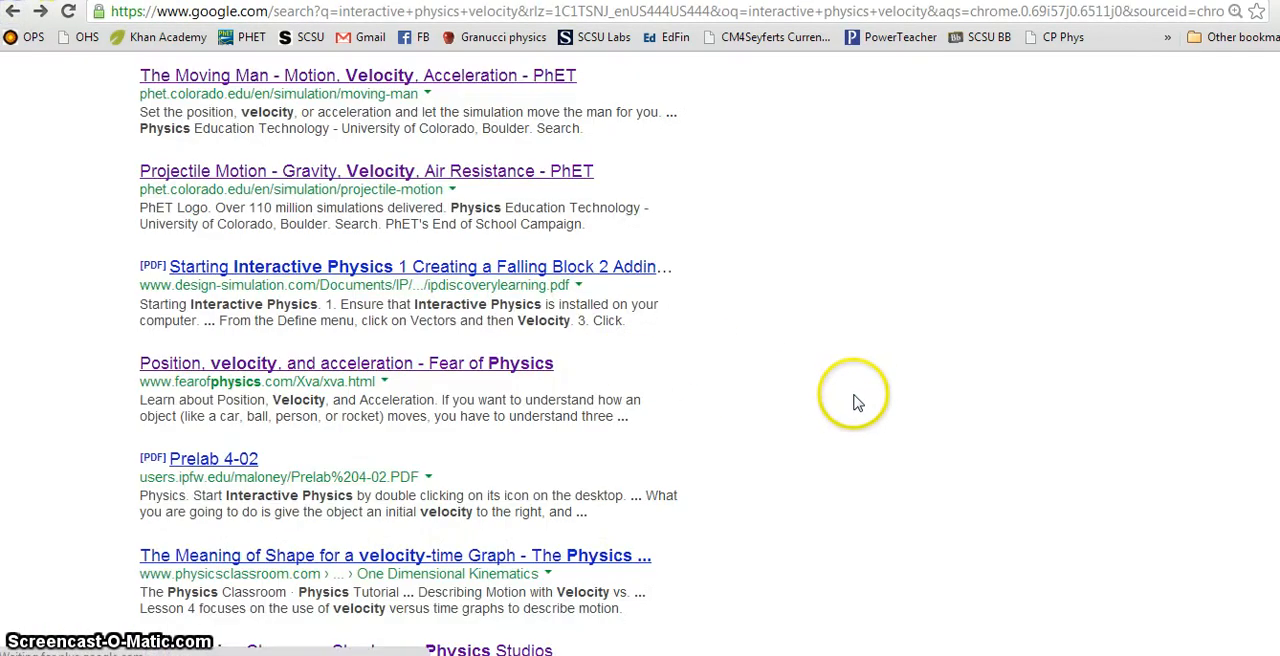
# Step: Look through the remaining search results and open PhET's The Moving Man simulation page
pyautogui.scroll(-2, 857, 403)
pyautogui.scroll(-1, 857, 407)
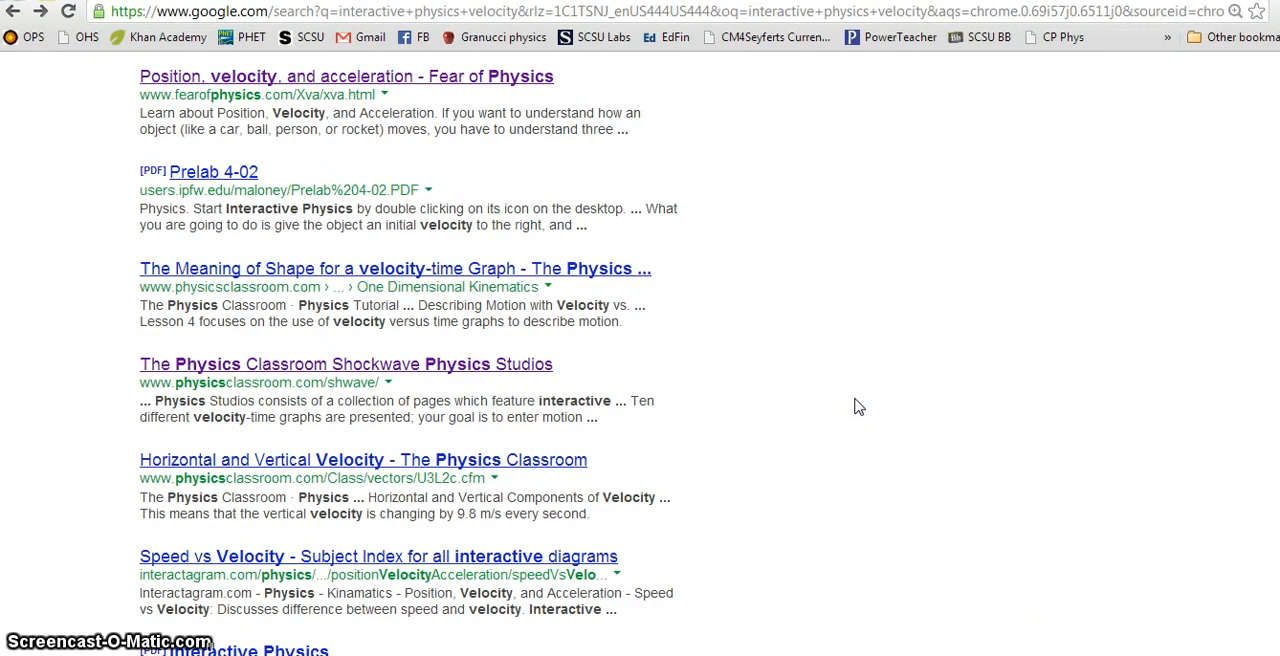
pyautogui.scroll(6, 857, 407)
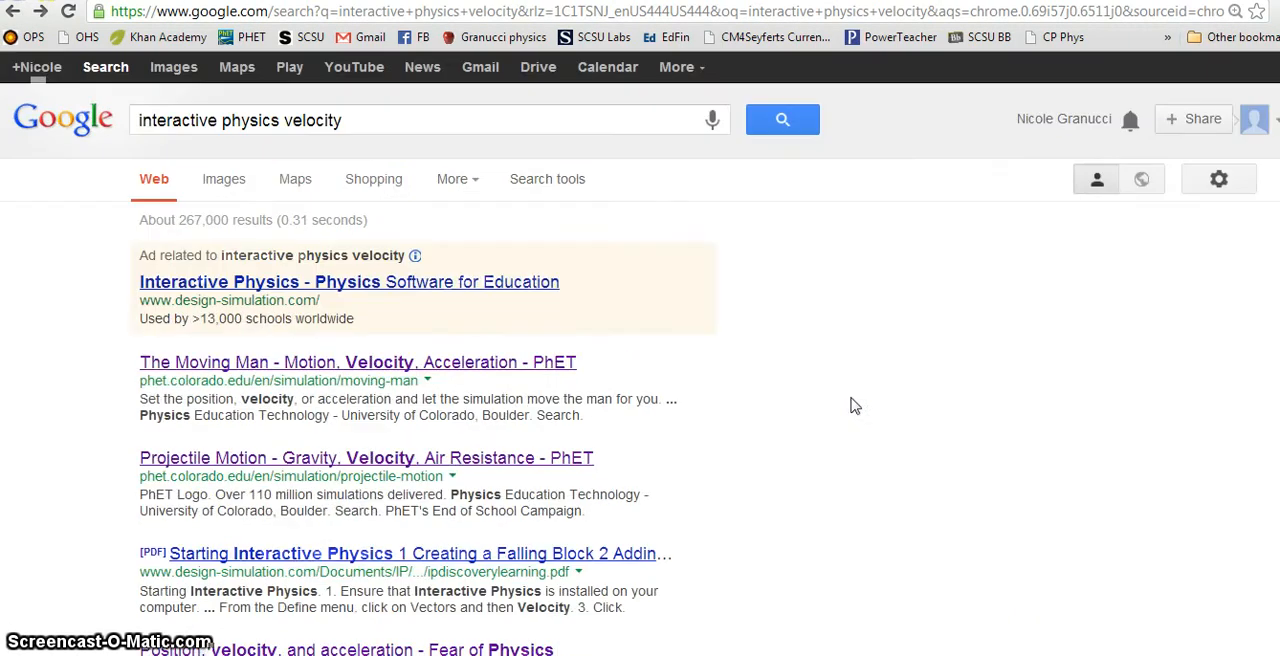
pyautogui.click(343, 366)
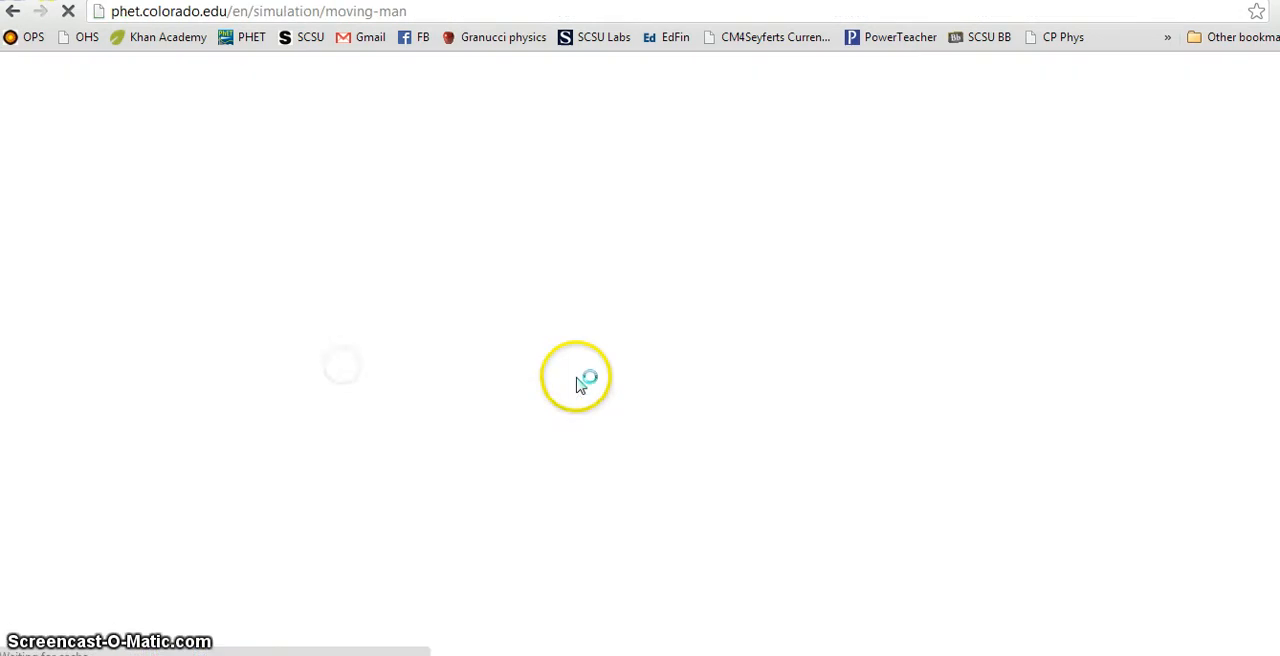
# Step: Go to the PhET home page and browse its simulations to the Motion category under Physics
pyautogui.click(432, 100)
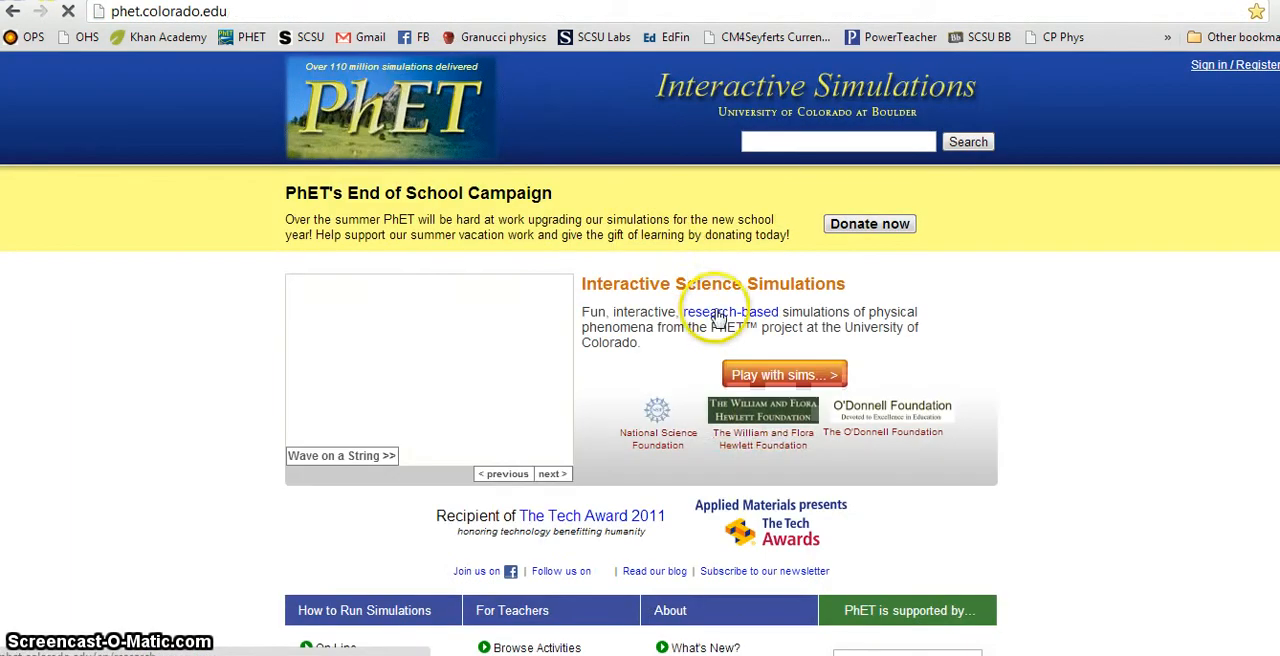
pyautogui.click(780, 378)
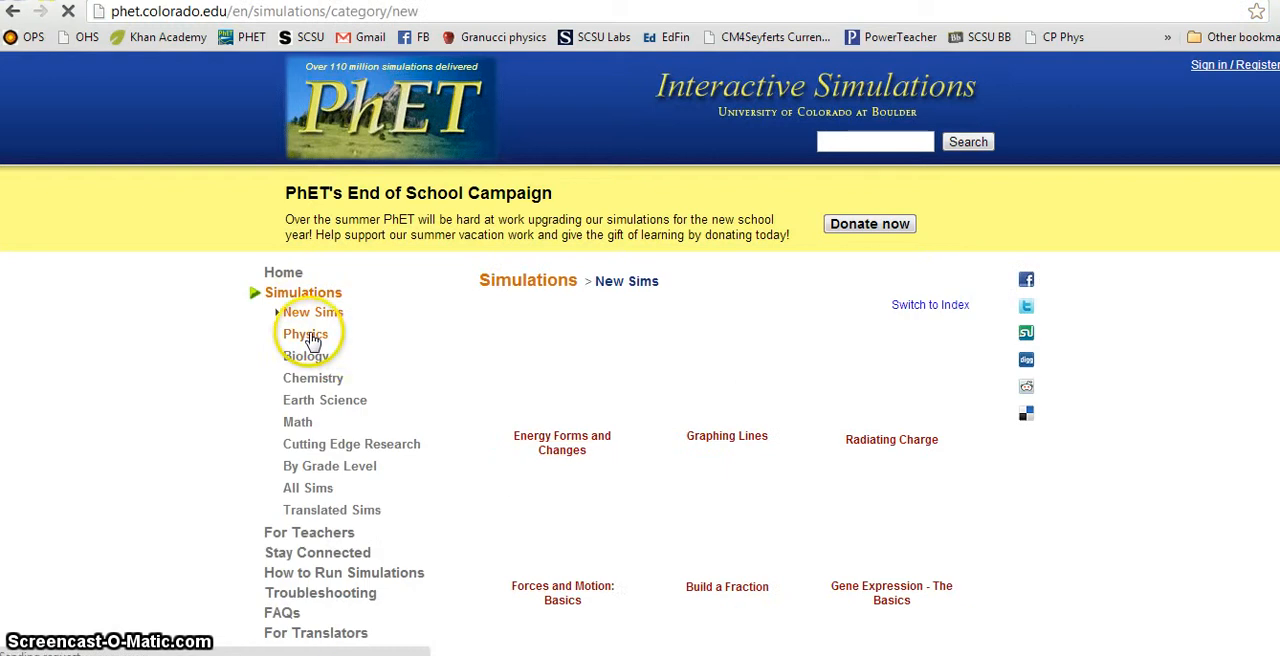
pyautogui.click(313, 337)
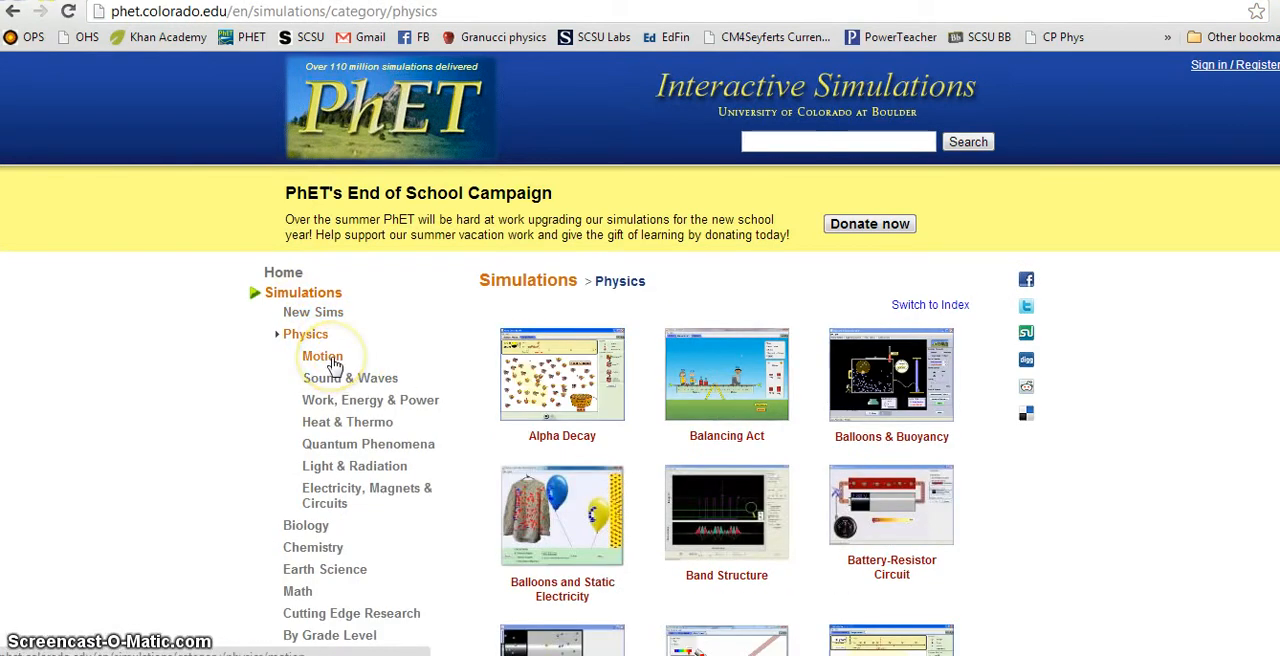
pyautogui.click(329, 368)
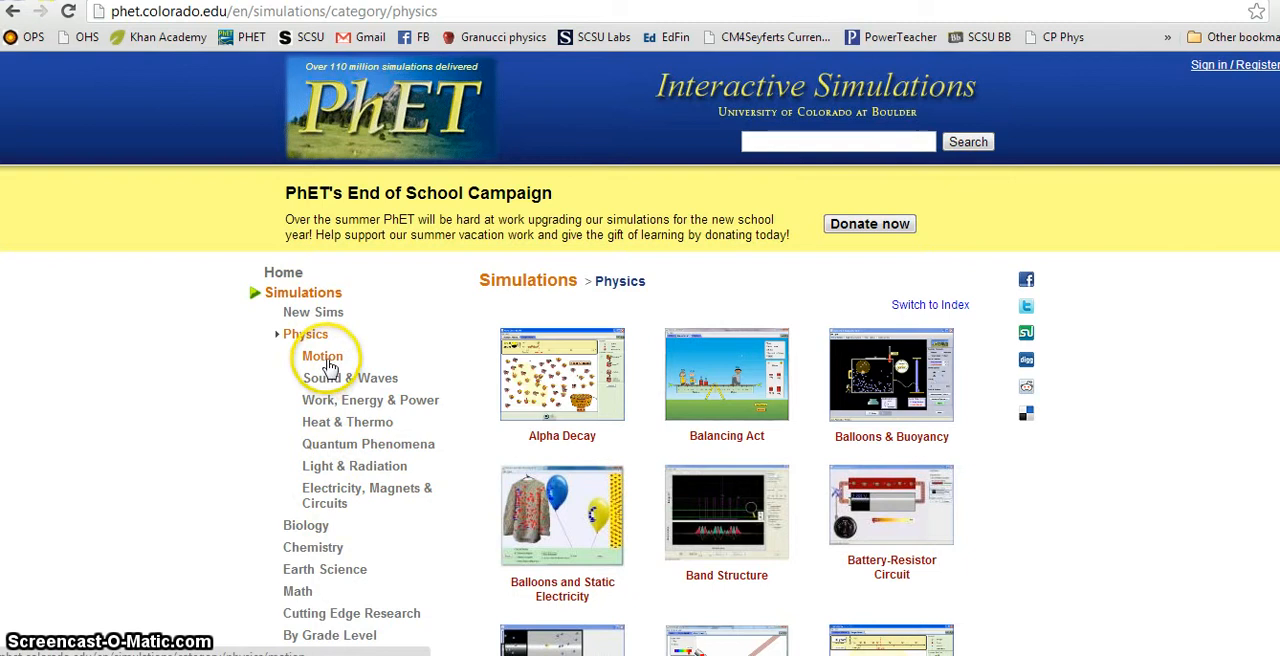
# Step: Browse PhET's Motion simulations and open the page for The Moving Man
pyautogui.scroll(-2, 960, 427)
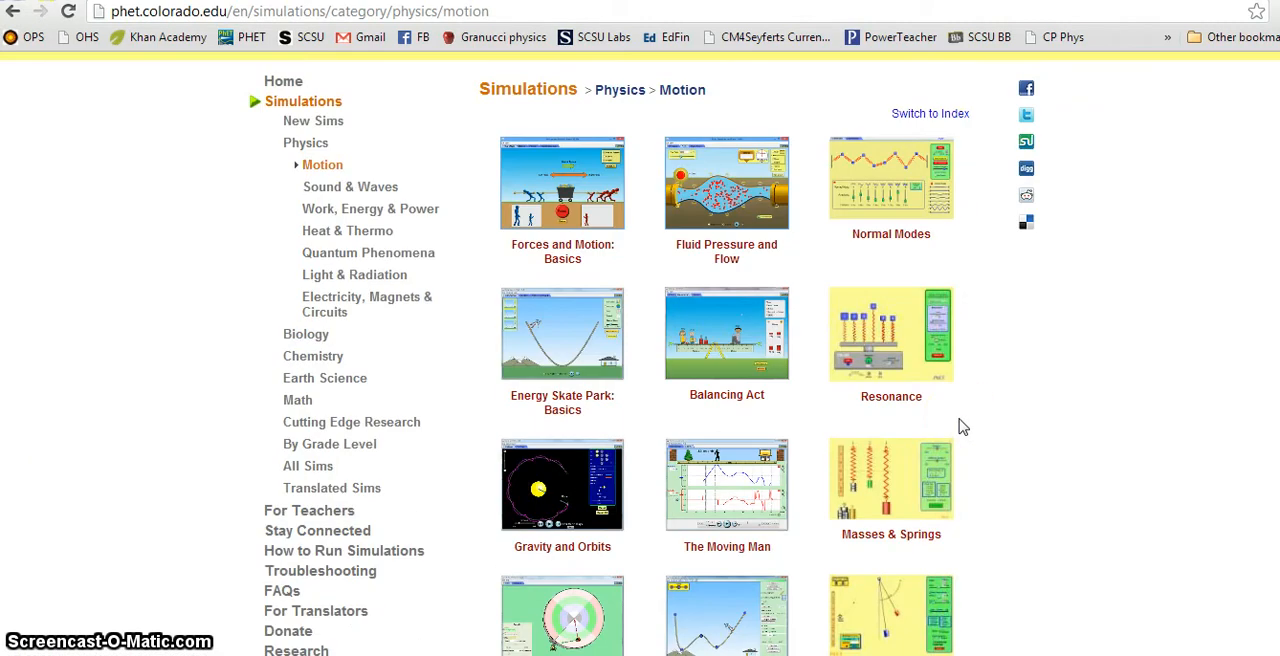
pyautogui.scroll(-3, 960, 427)
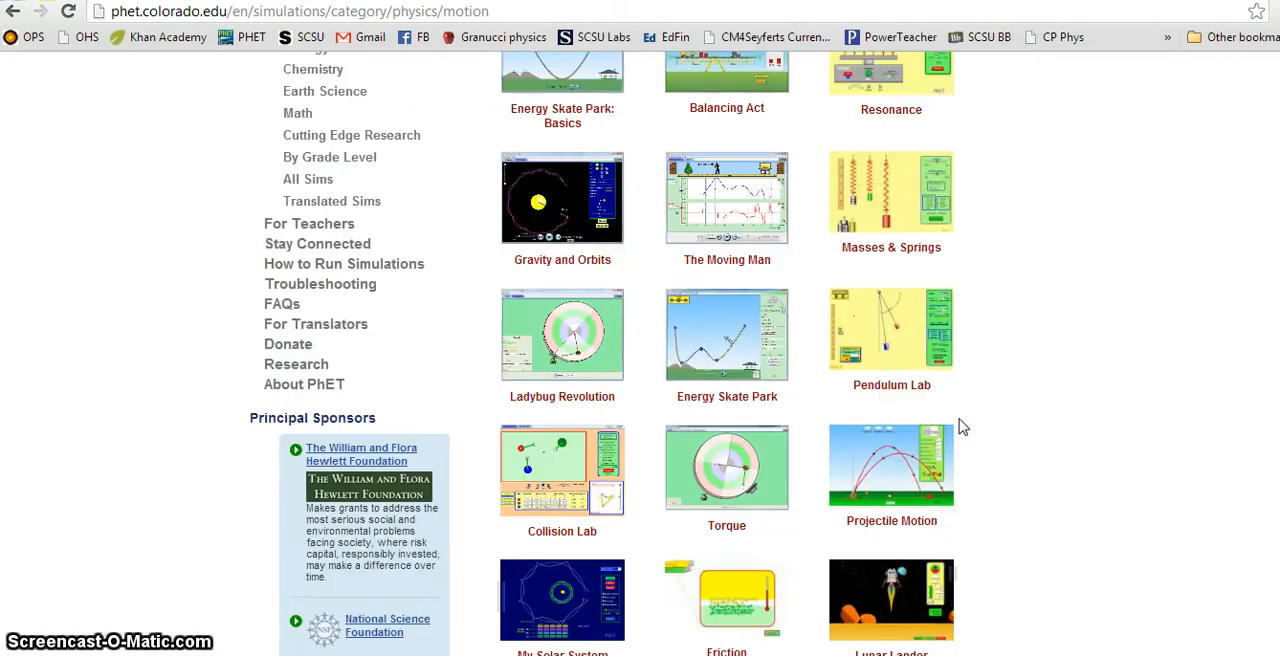
pyautogui.scroll(-1, 960, 427)
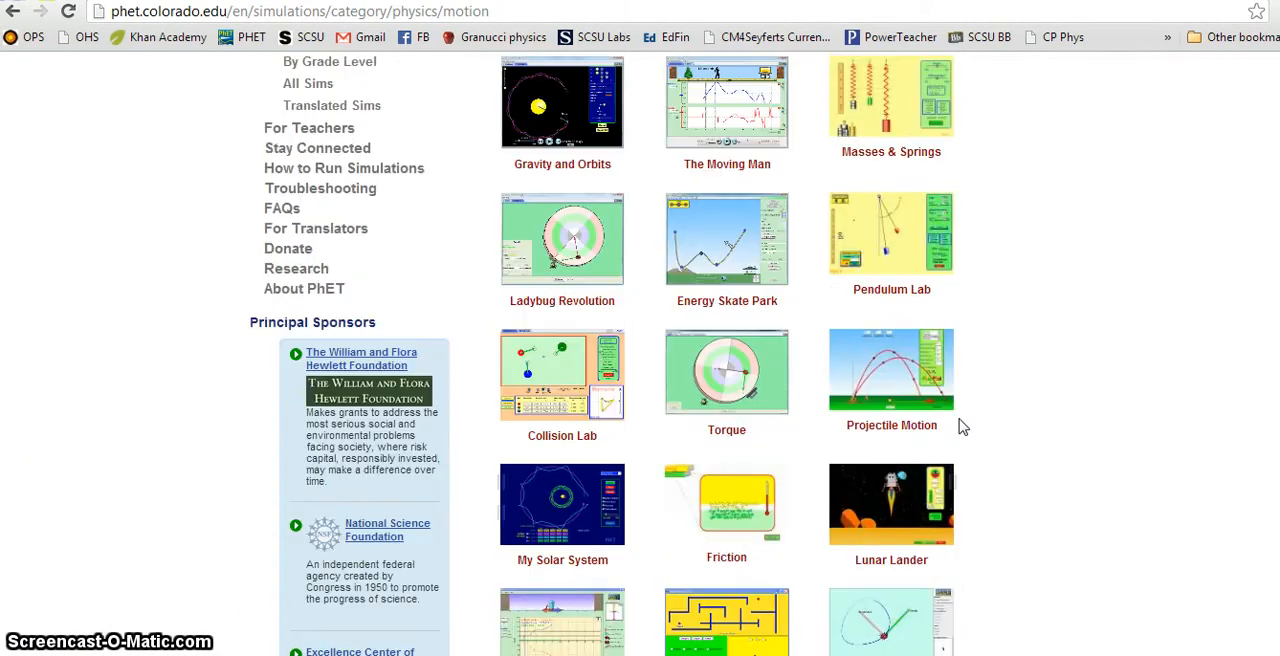
pyautogui.scroll(2, 960, 427)
pyautogui.click(698, 363)
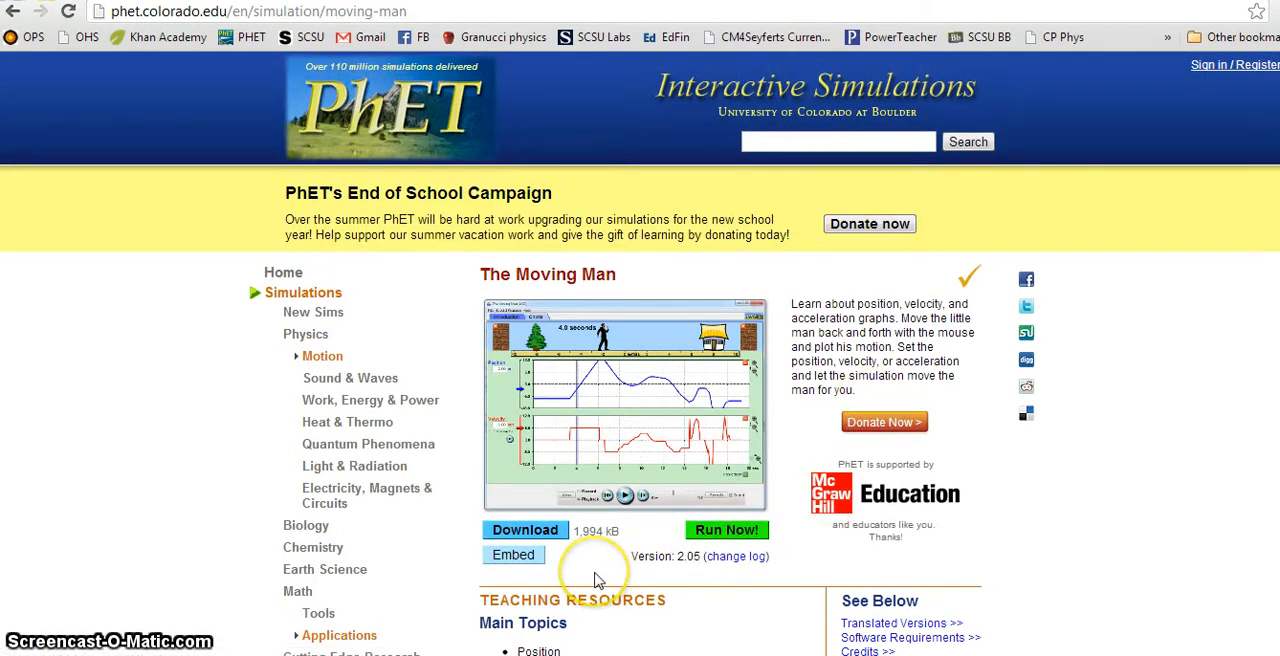
# Step: Show the embed code for The Moving Man simulation and copy all of it
pyautogui.scroll(-1, 655, 440)
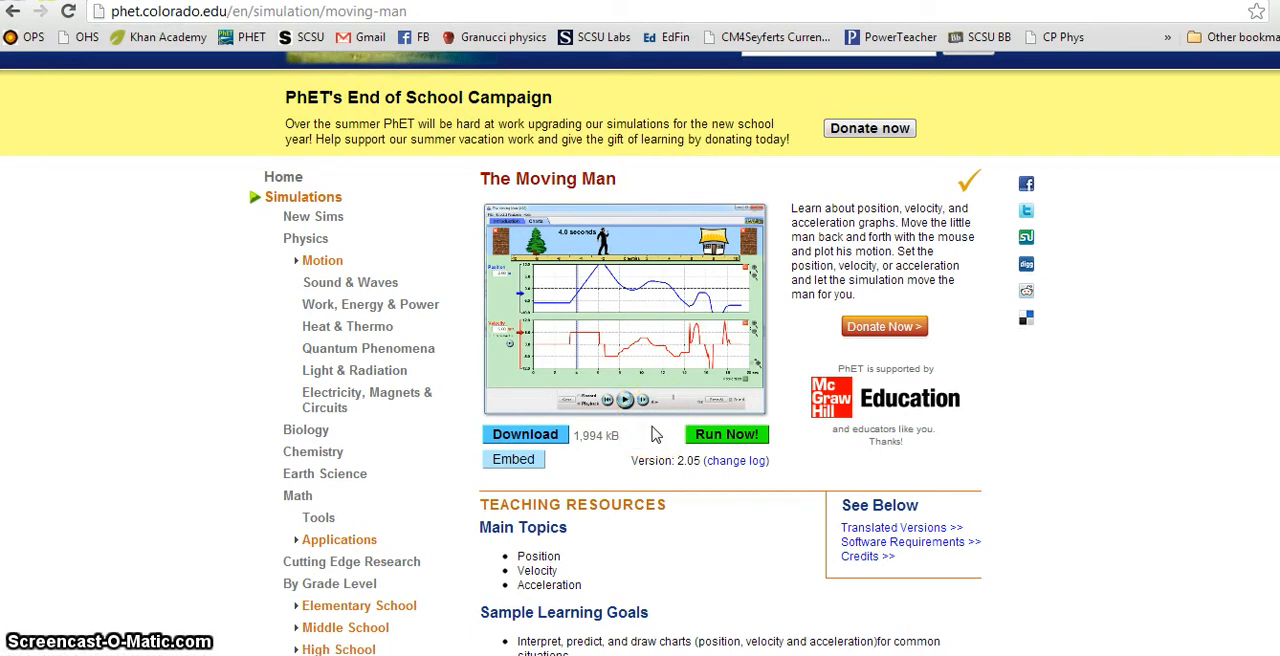
pyautogui.scroll(-1, 610, 460)
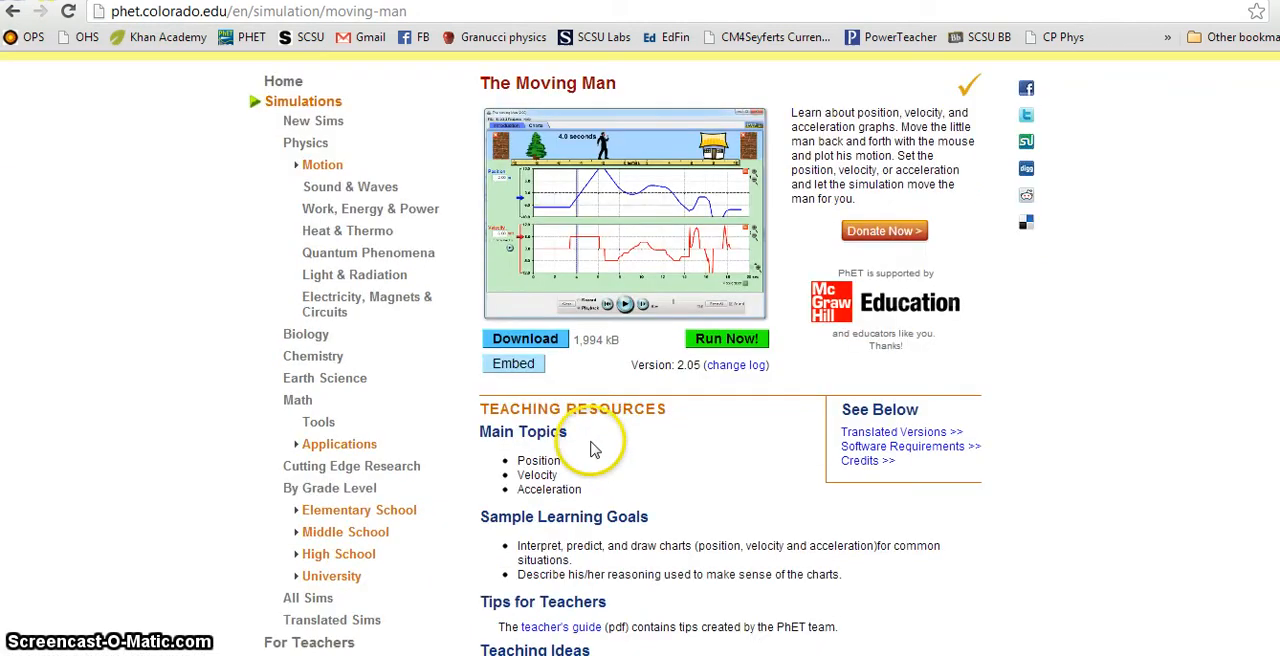
pyautogui.click(513, 366)
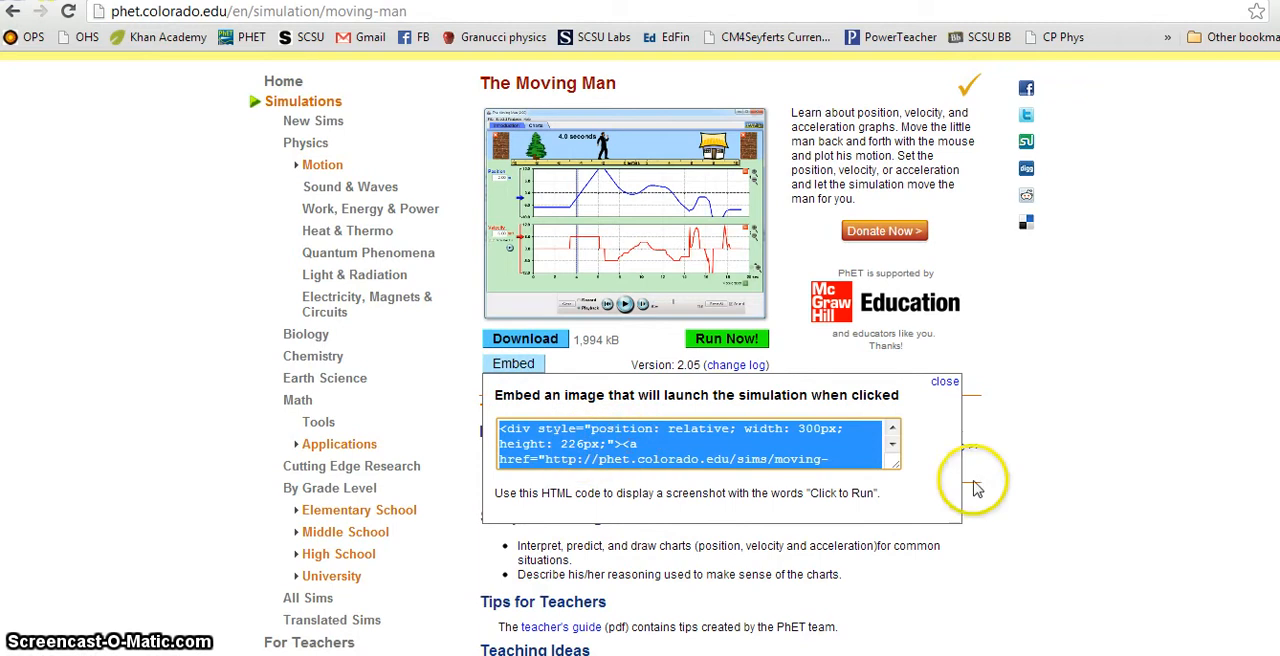
pyautogui.click(893, 446)
pyautogui.click(893, 446)
pyautogui.click(893, 446)
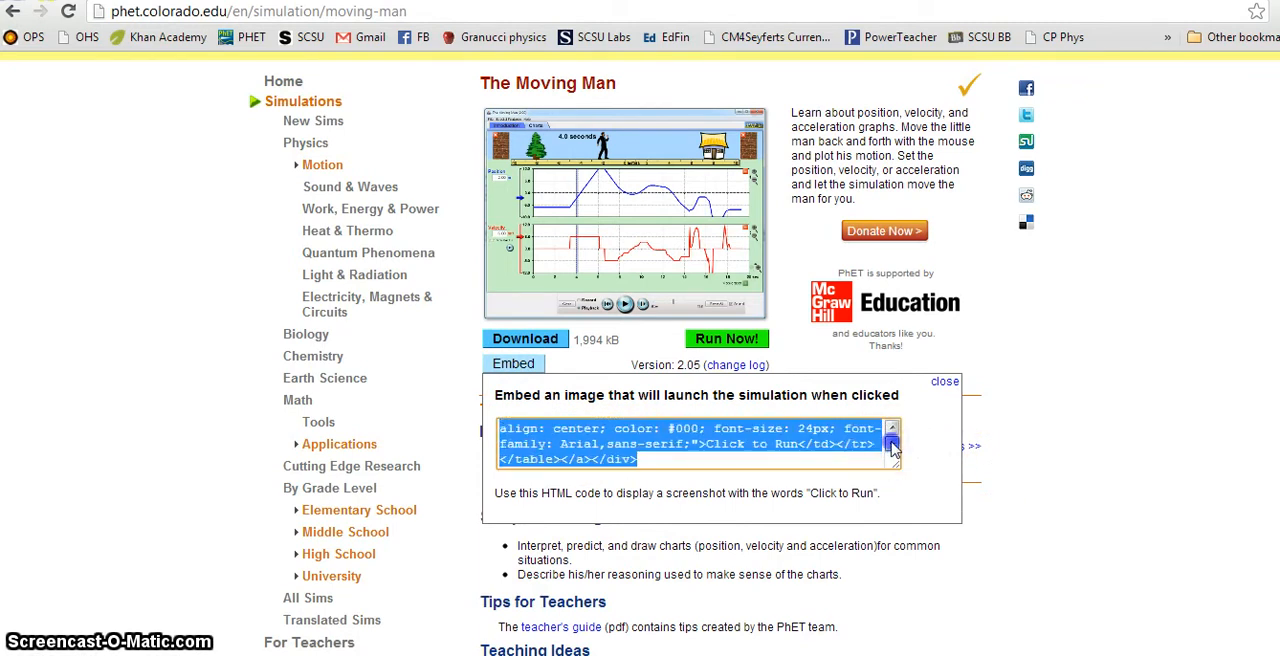
pyautogui.rightClick(736, 434)
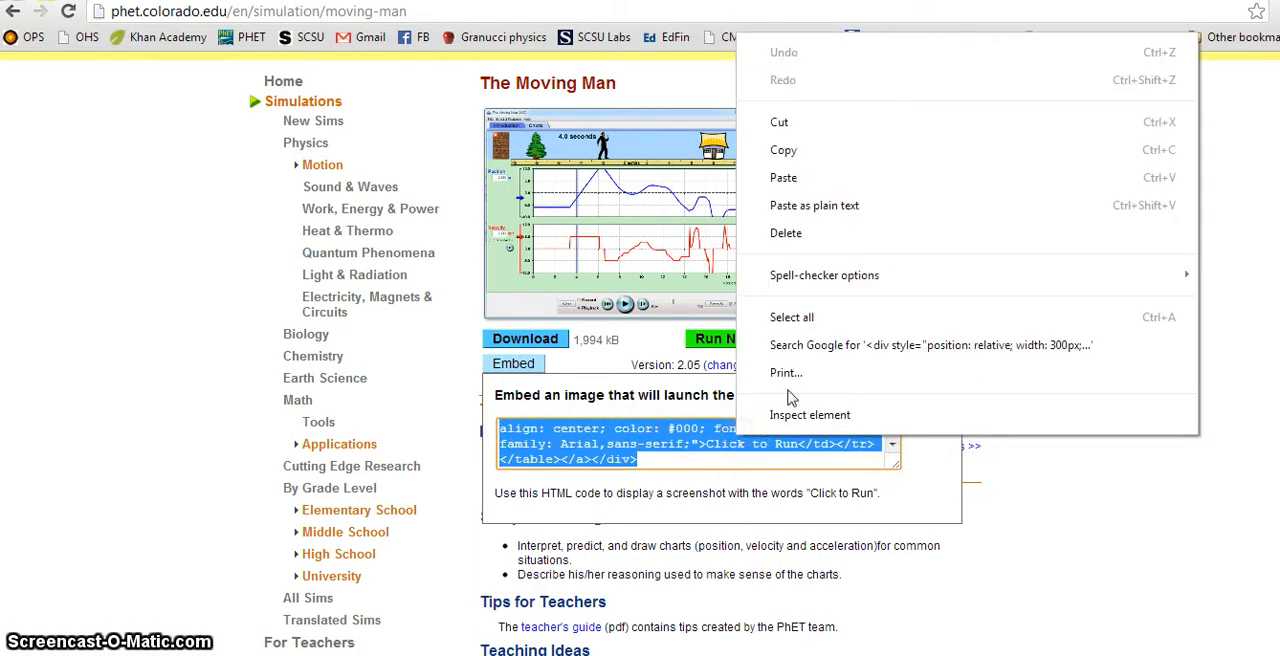
pyautogui.click(826, 150)
# Step: On the Google Sites Velocity page, write "PHET - The moving man!!!" and "Play with the man to build an understanding of linear motion, in particular, velocity!"
pyautogui.click(811, 1)
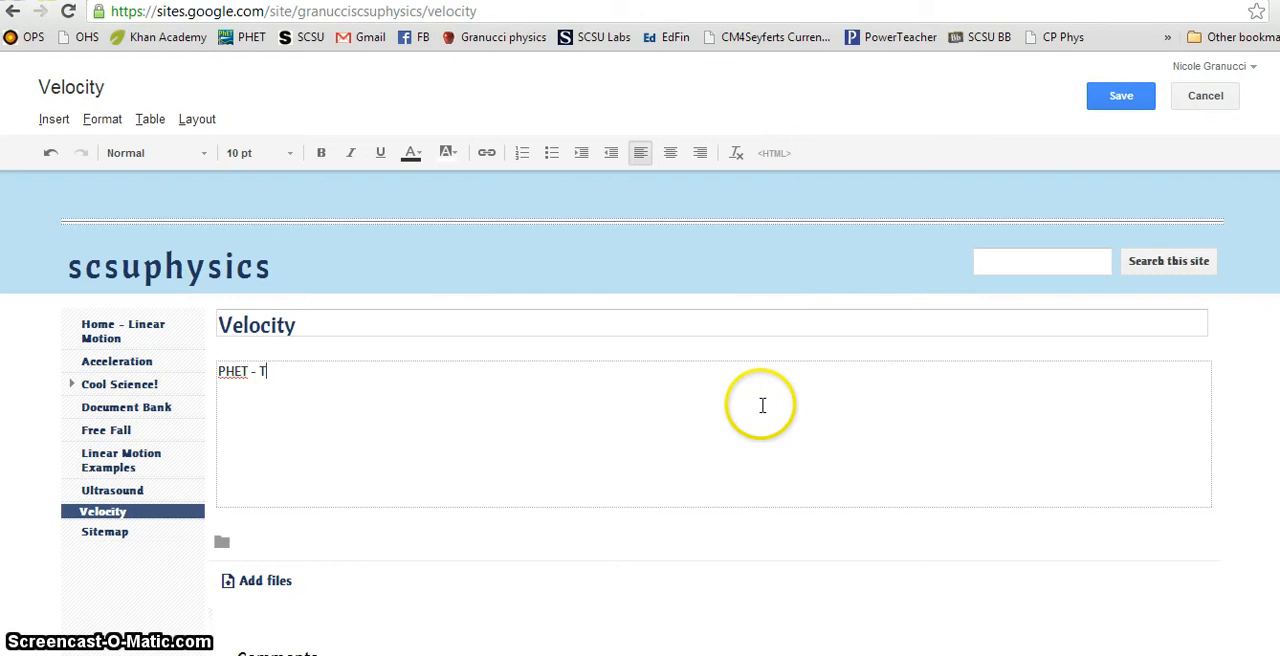
pyautogui.write('oving man!!!')
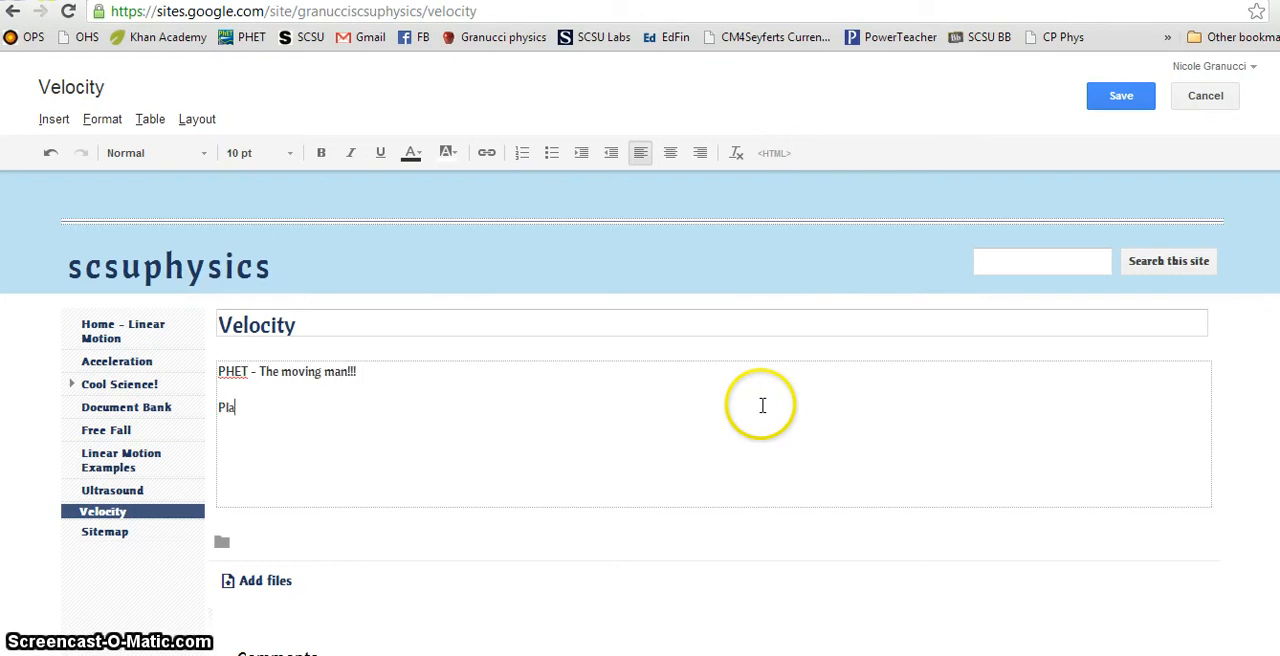
pyautogui.write('o unders')
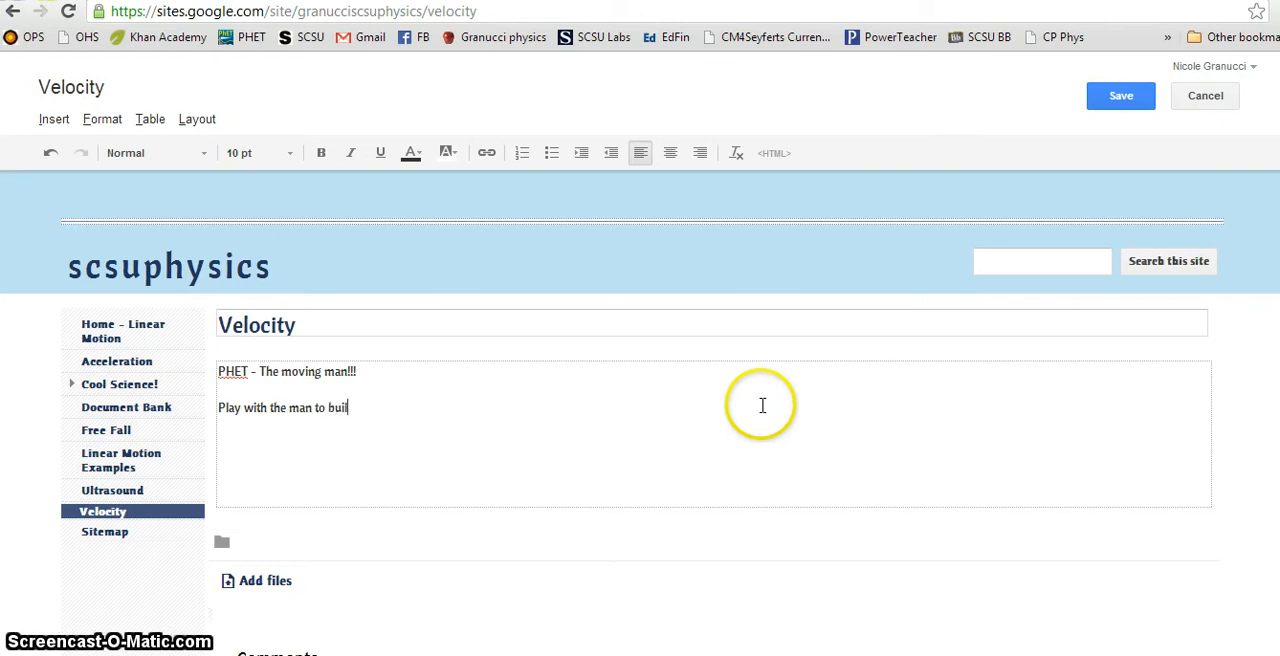
pyautogui.write('understanding of')
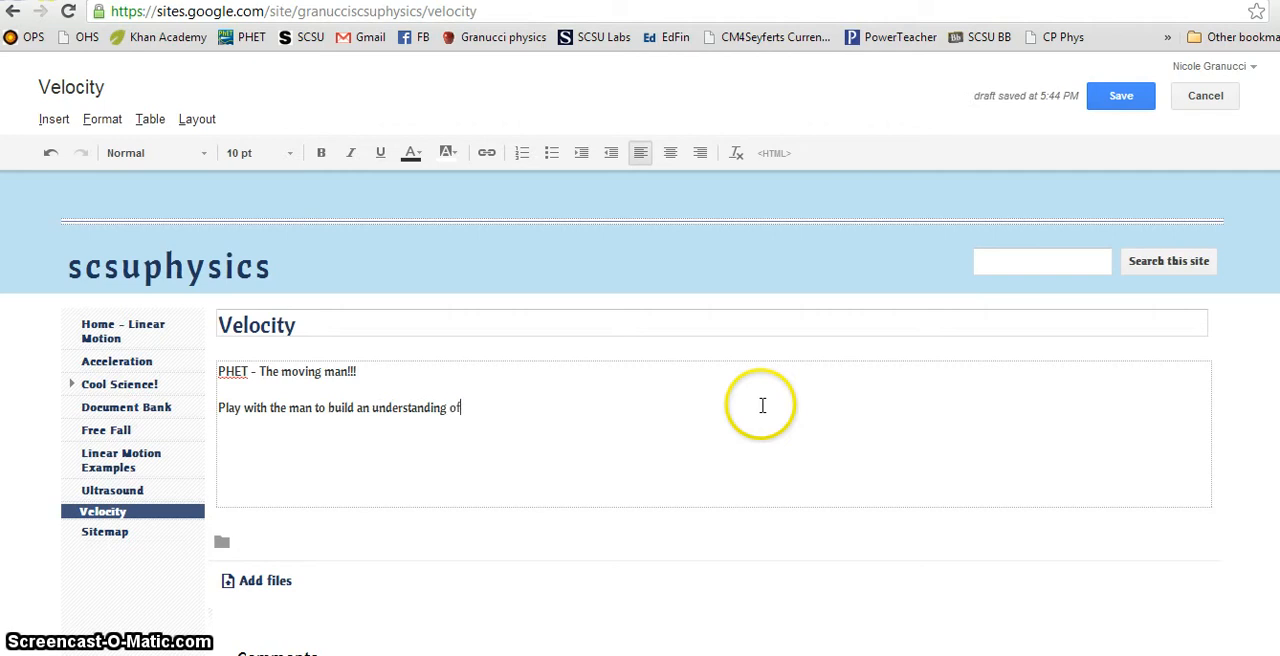
pyautogui.write(' linear motion ')
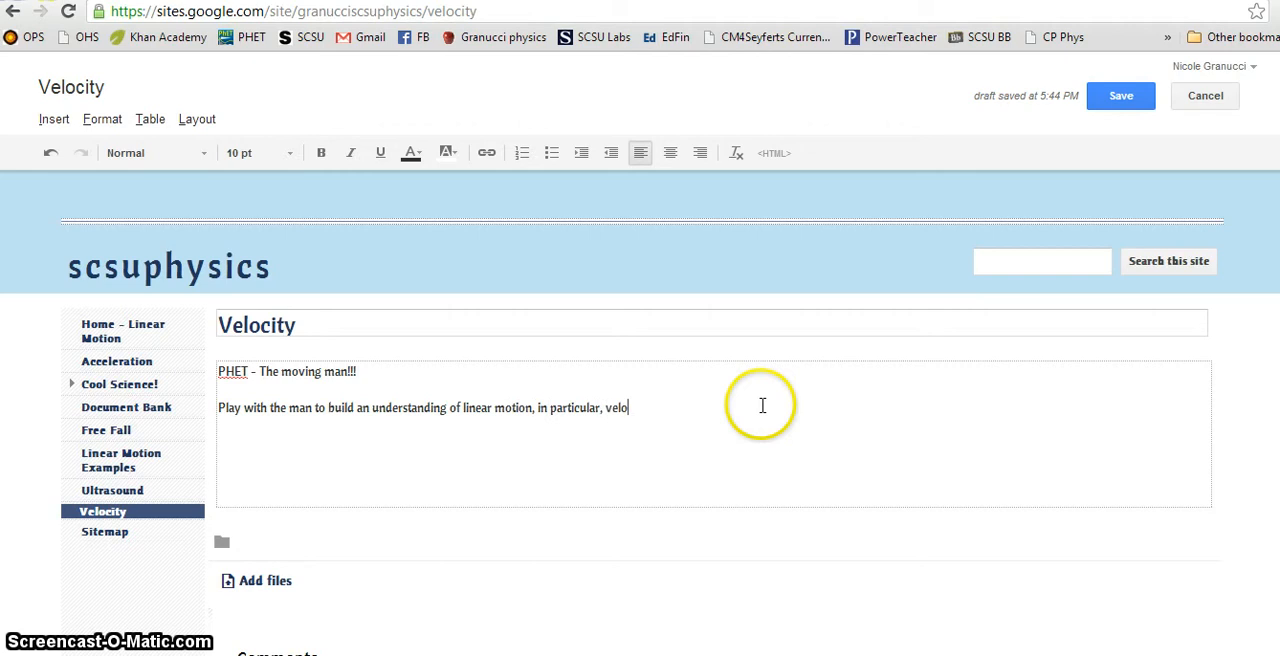
pyautogui.write('!')
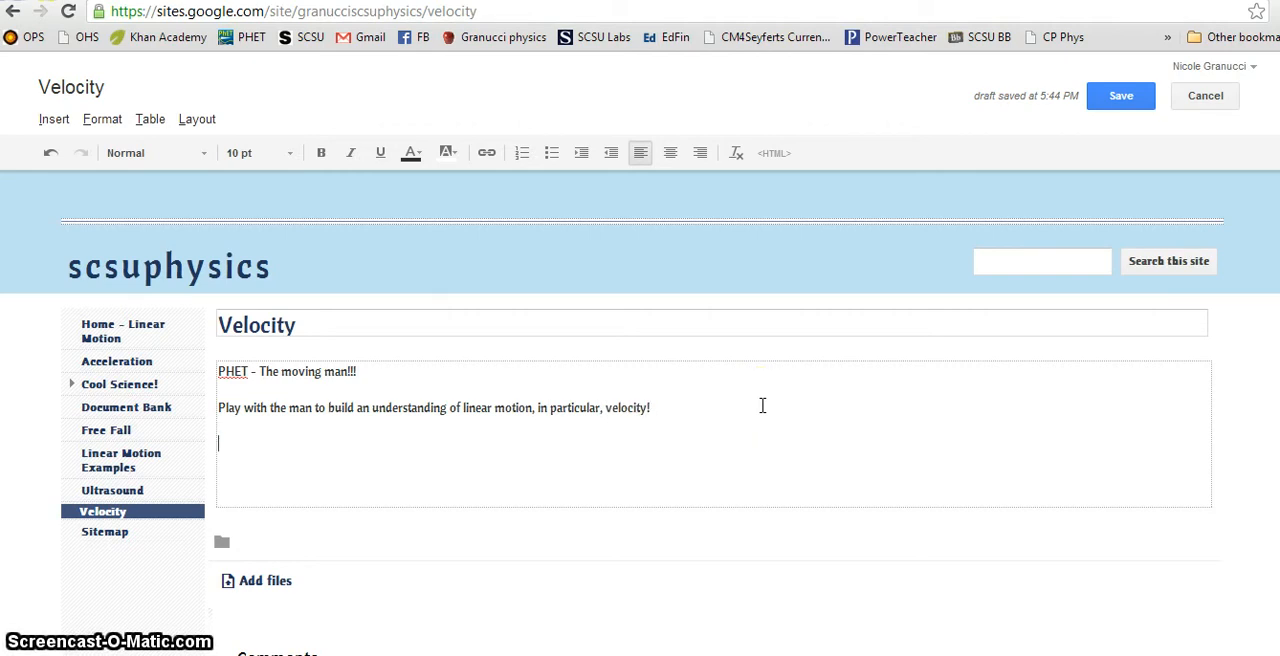
# Step: Paste the copied embed code into the page's HTML source below the linear motion sentence, update it and save the page
pyautogui.click(774, 154)
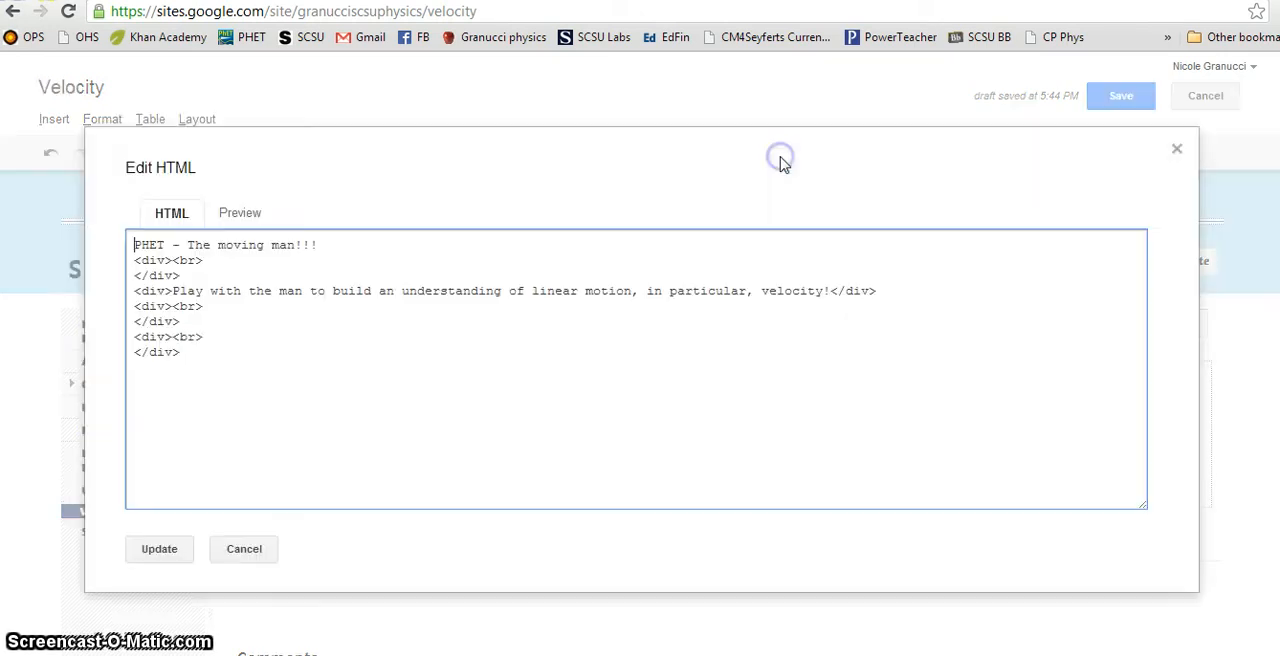
pyautogui.click(257, 309)
pyautogui.press('Return')
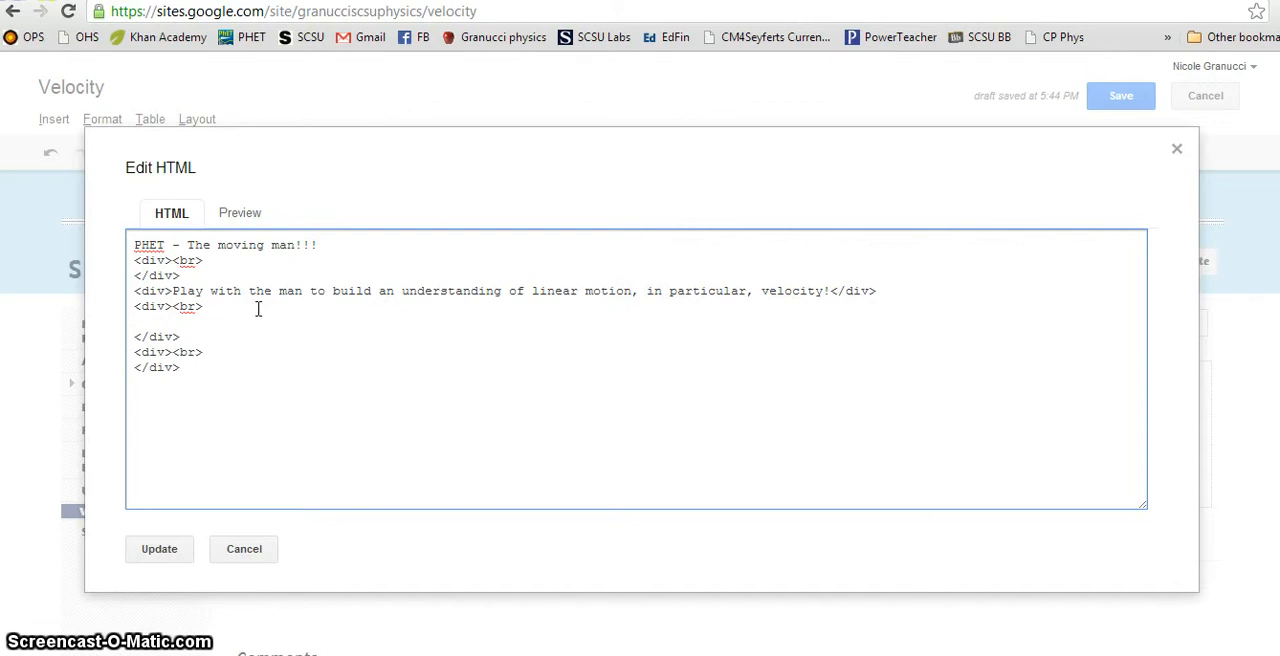
pyautogui.hotkey('ctrl', 'v')
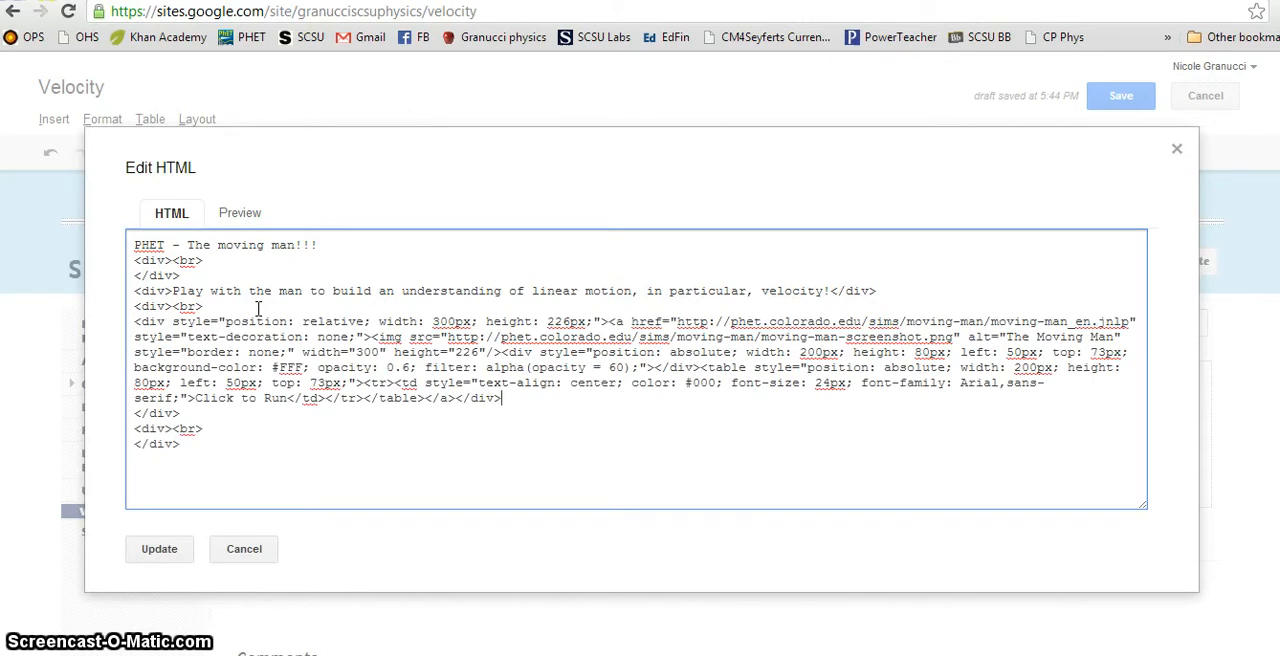
pyautogui.click(178, 551)
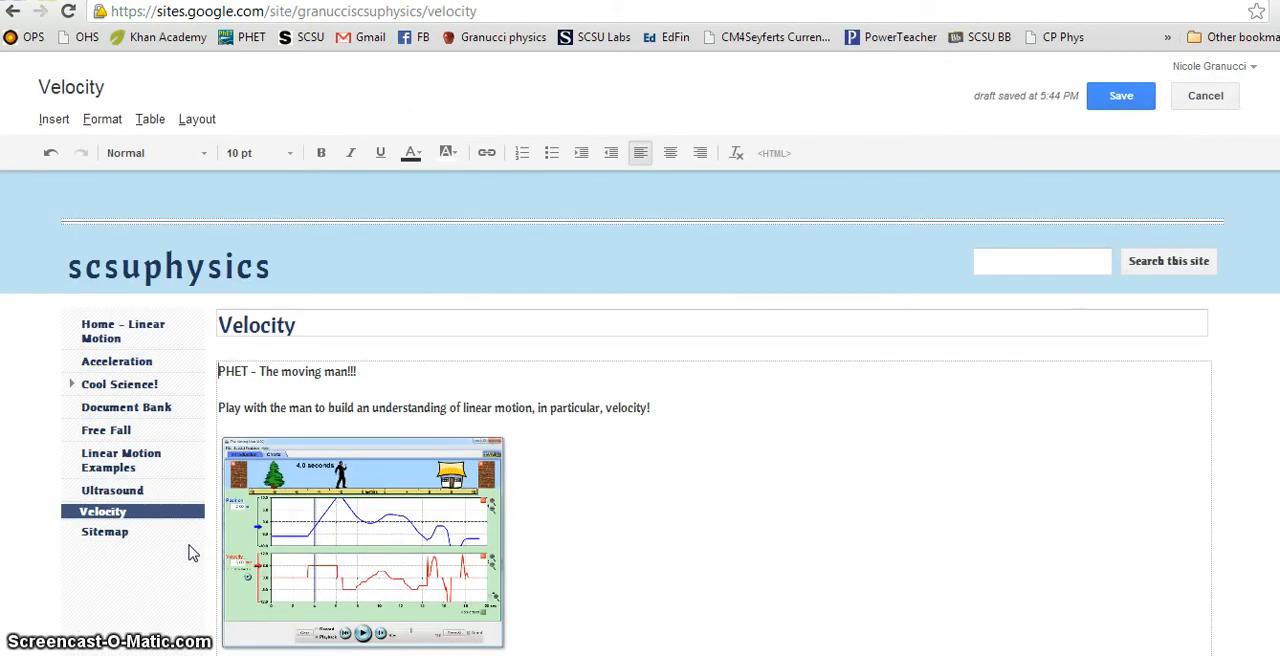
pyautogui.scroll(-3, 520, 502)
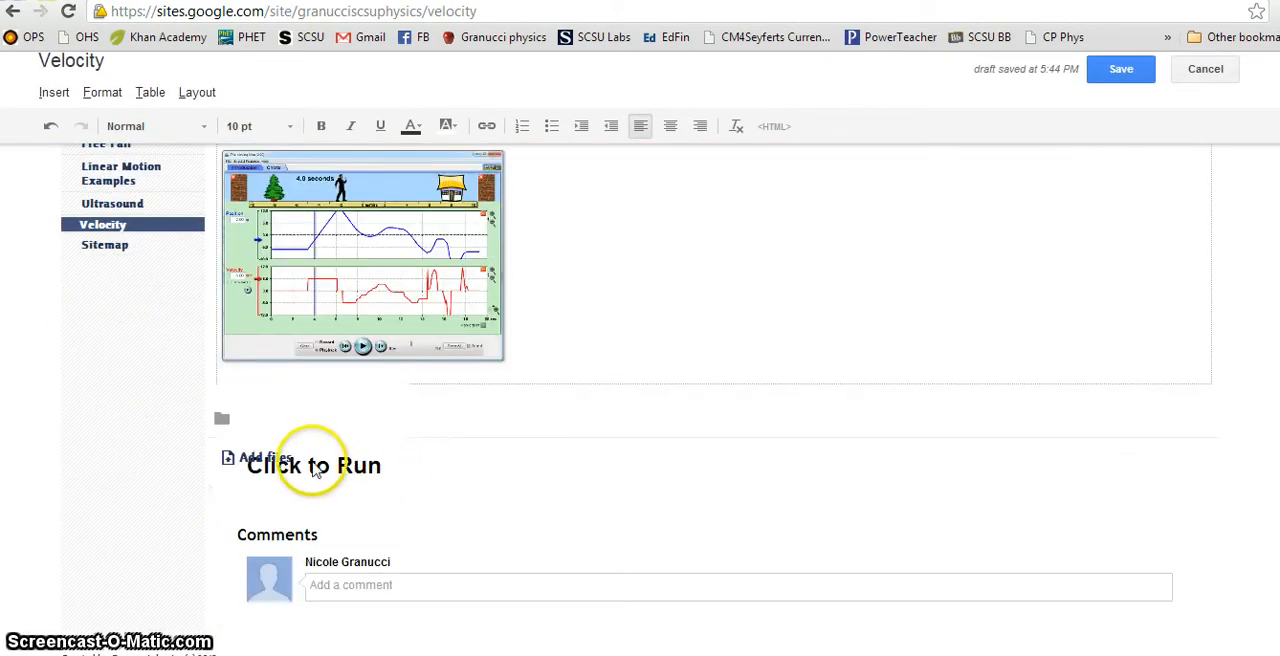
pyautogui.scroll(3, 577, 486)
pyautogui.click(1127, 98)
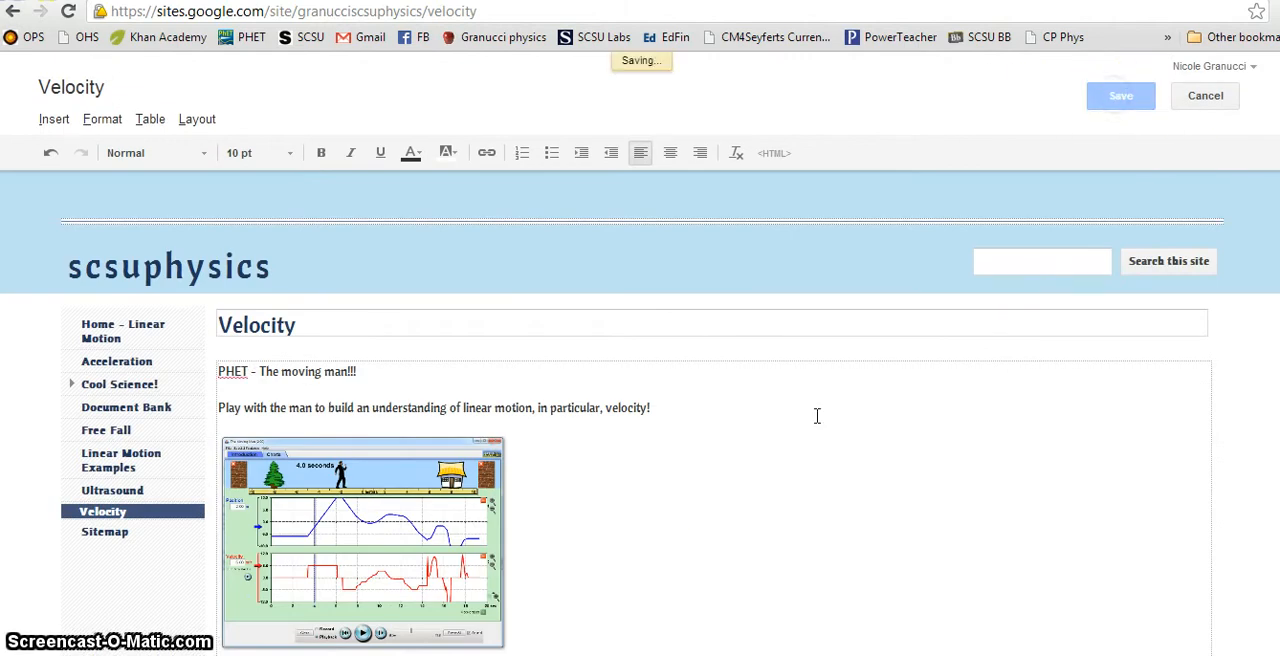
# Step: Launch the embedded Moving Man simulation from the saved Velocity page, keeping and opening the downloaded file
pyautogui.scroll(-3, 634, 491)
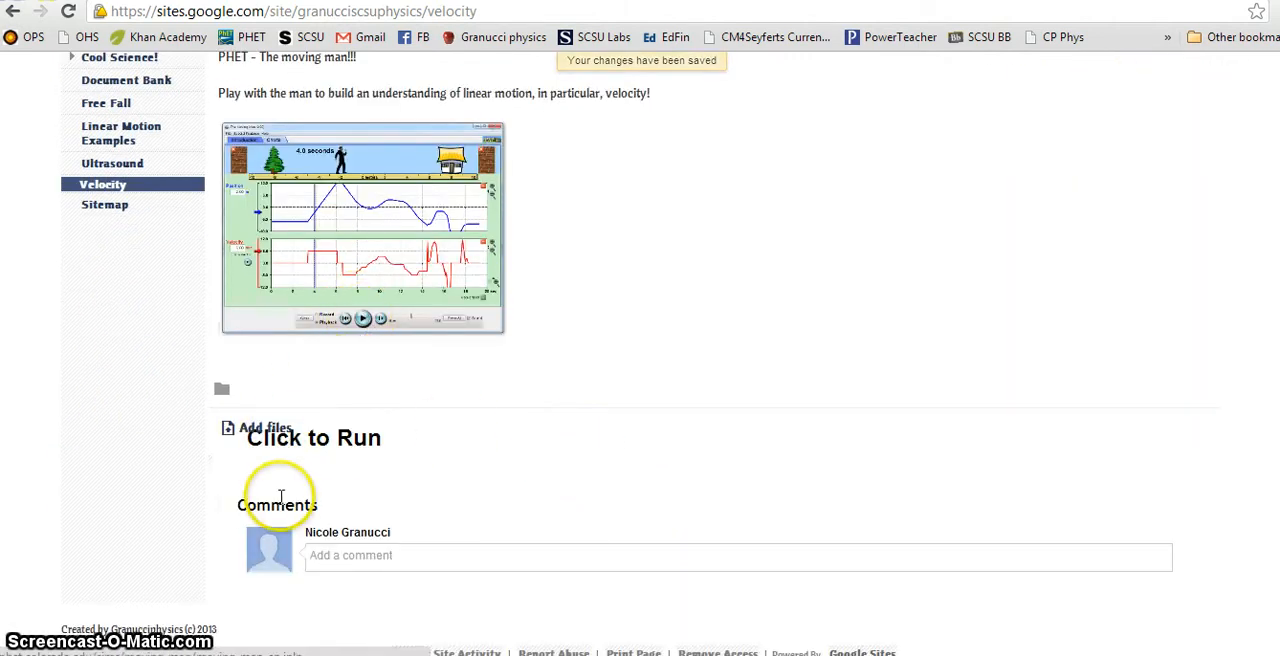
pyautogui.scroll(3, 394, 354)
pyautogui.scroll(-2, 405, 378)
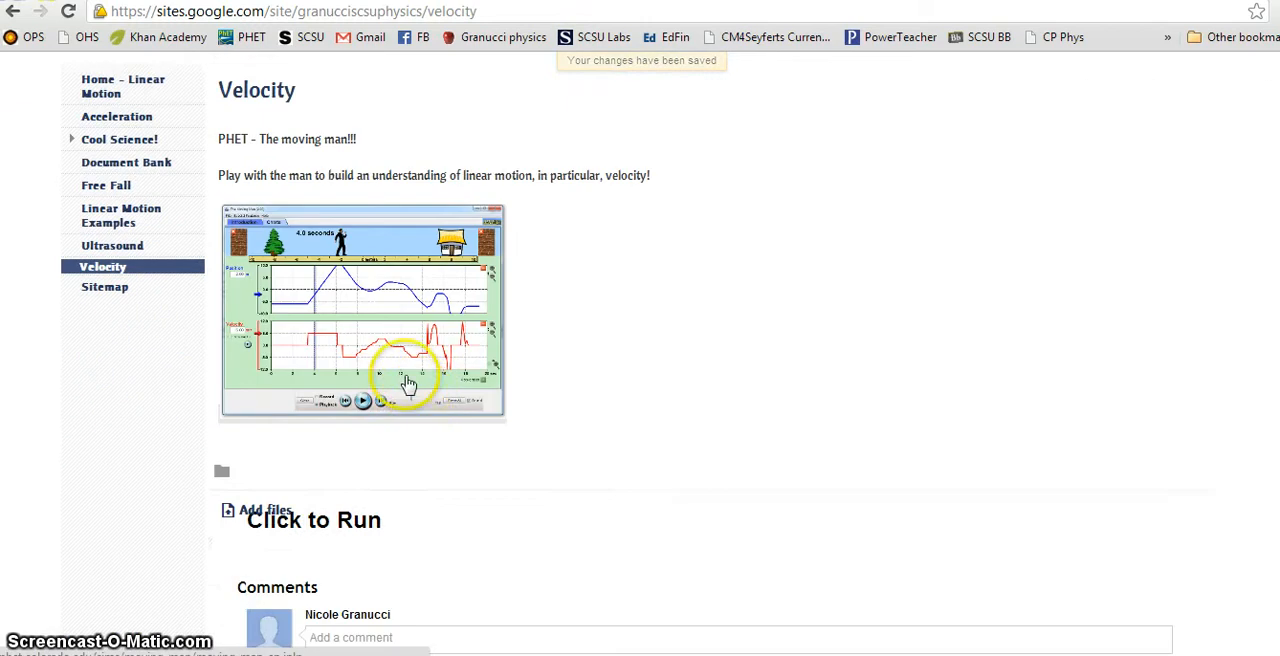
pyautogui.click(357, 353)
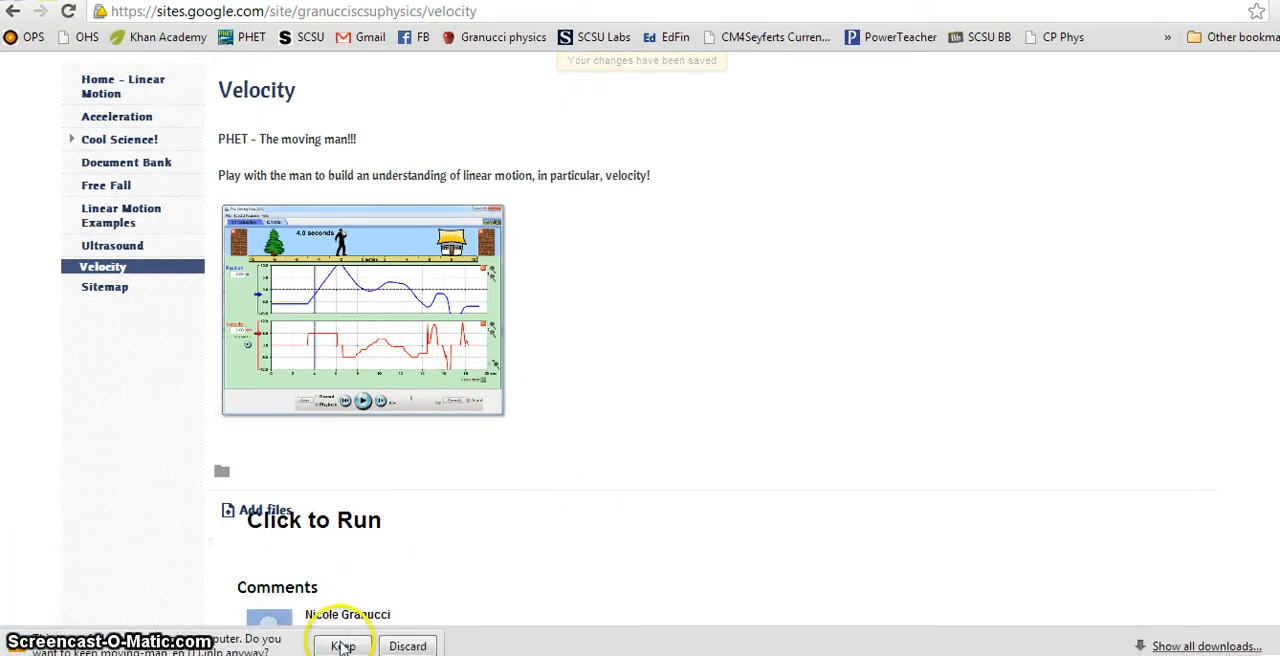
pyautogui.click(340, 645)
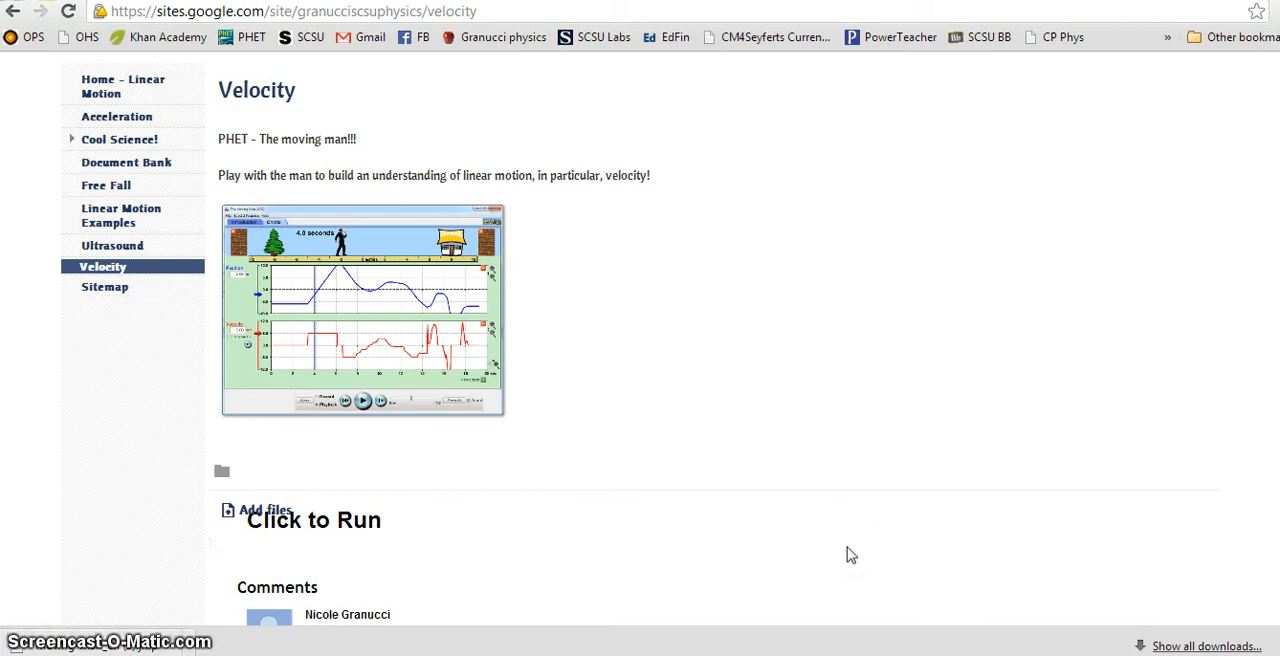
pyautogui.click(203, 647)
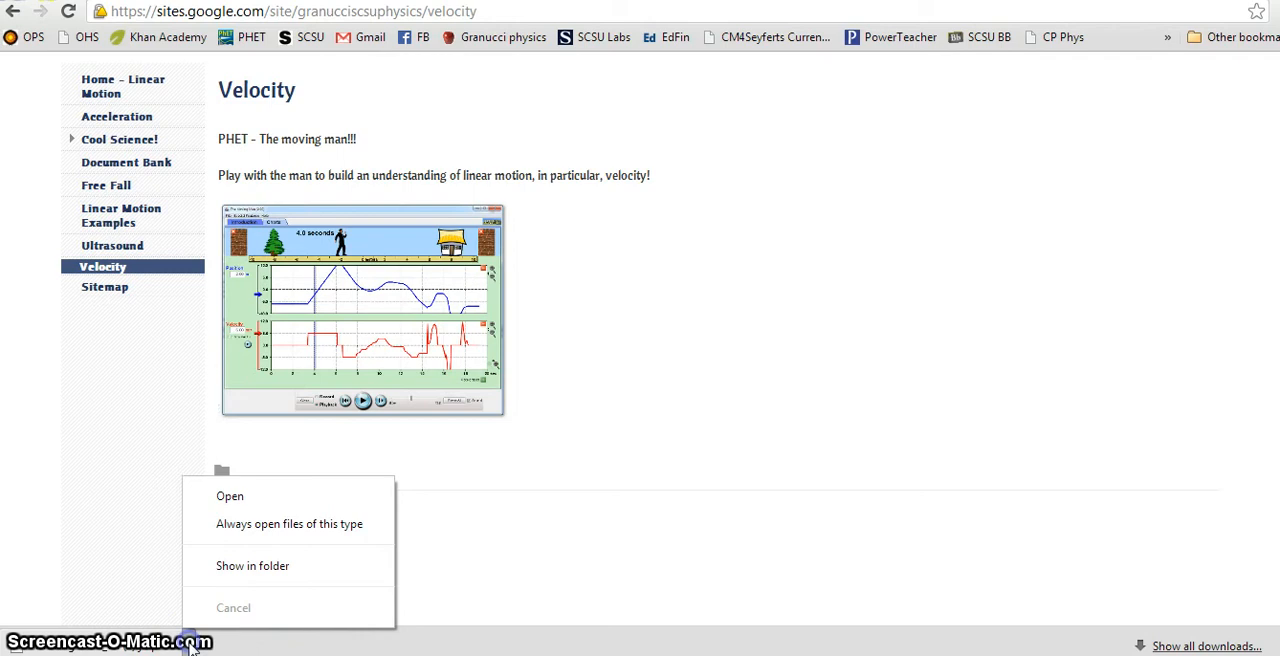
pyautogui.click(251, 494)
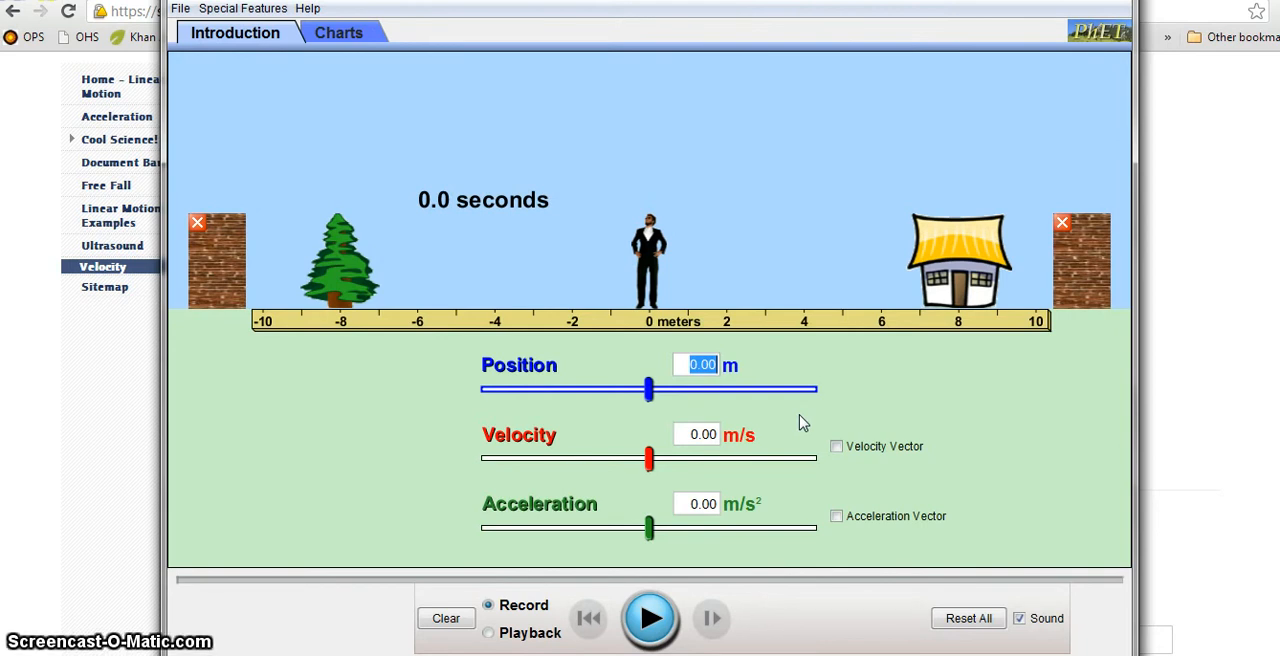
# Step: Run The Moving Man from about 3.66 m at about -0.74 m/s, adjust the acceleration while it runs, and close the simulation
pyautogui.moveTo(655, 397); pyautogui.dragTo(712, 397)
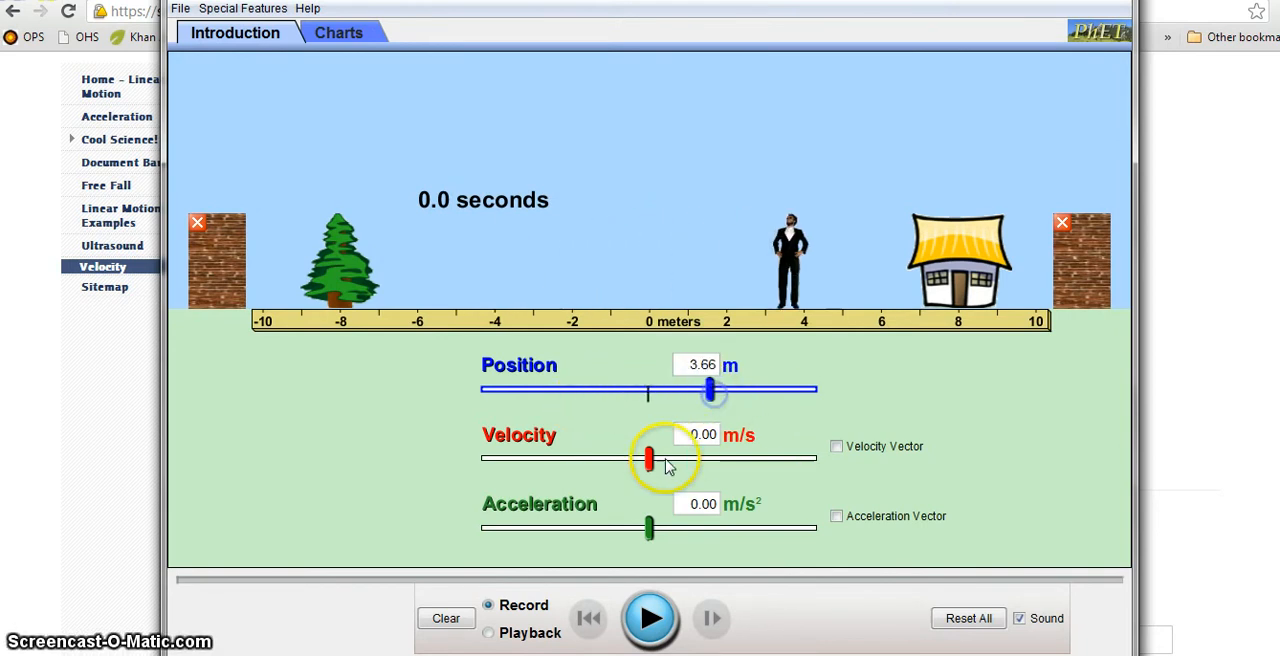
pyautogui.moveTo(658, 456); pyautogui.dragTo(647, 471)
pyautogui.click(652, 620)
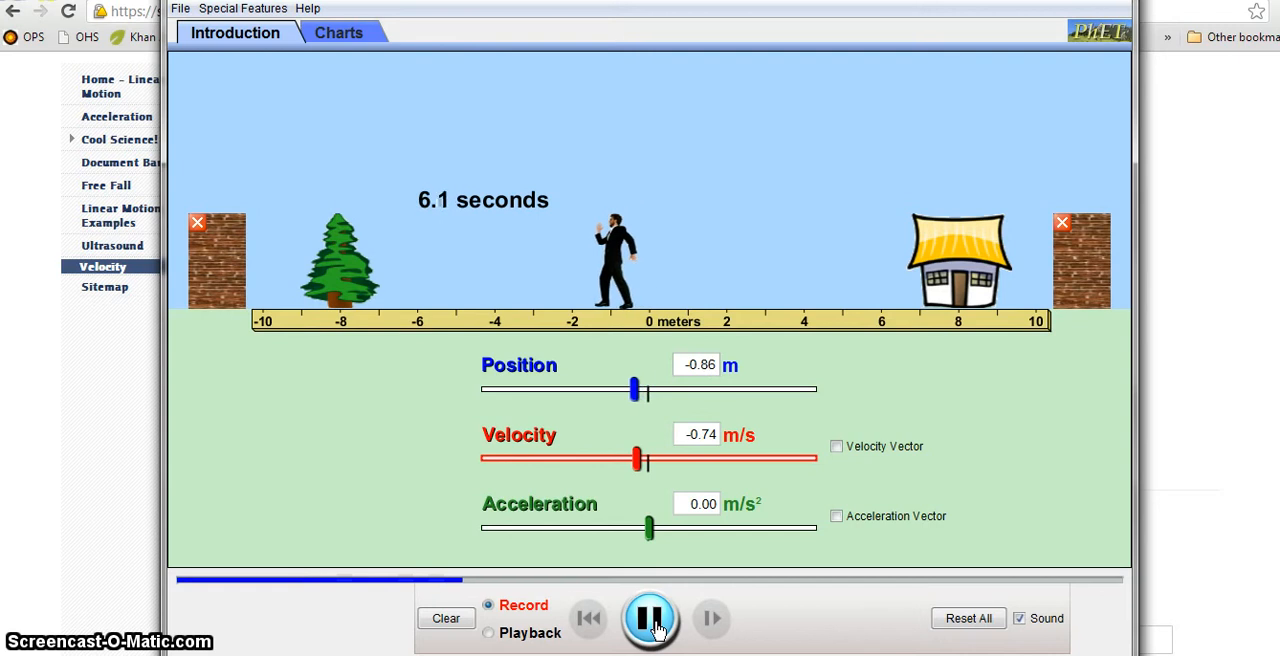
pyautogui.moveTo(645, 545); pyautogui.dragTo(630, 546)
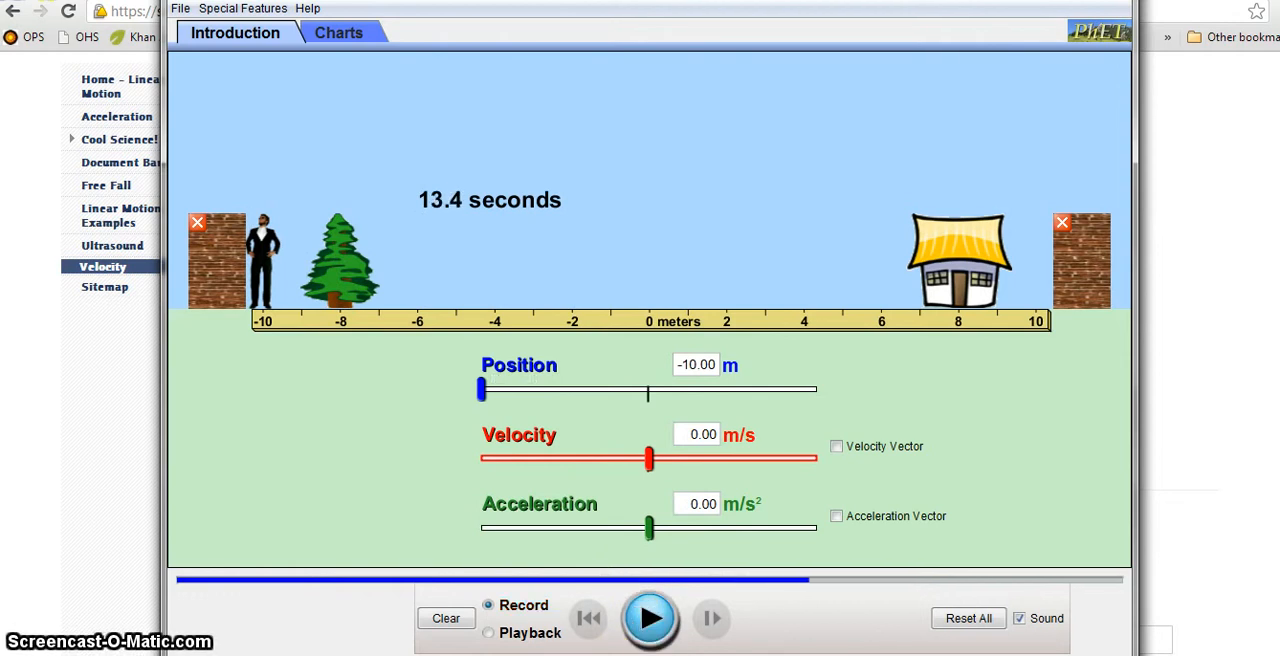
pyautogui.click(1112, 0)
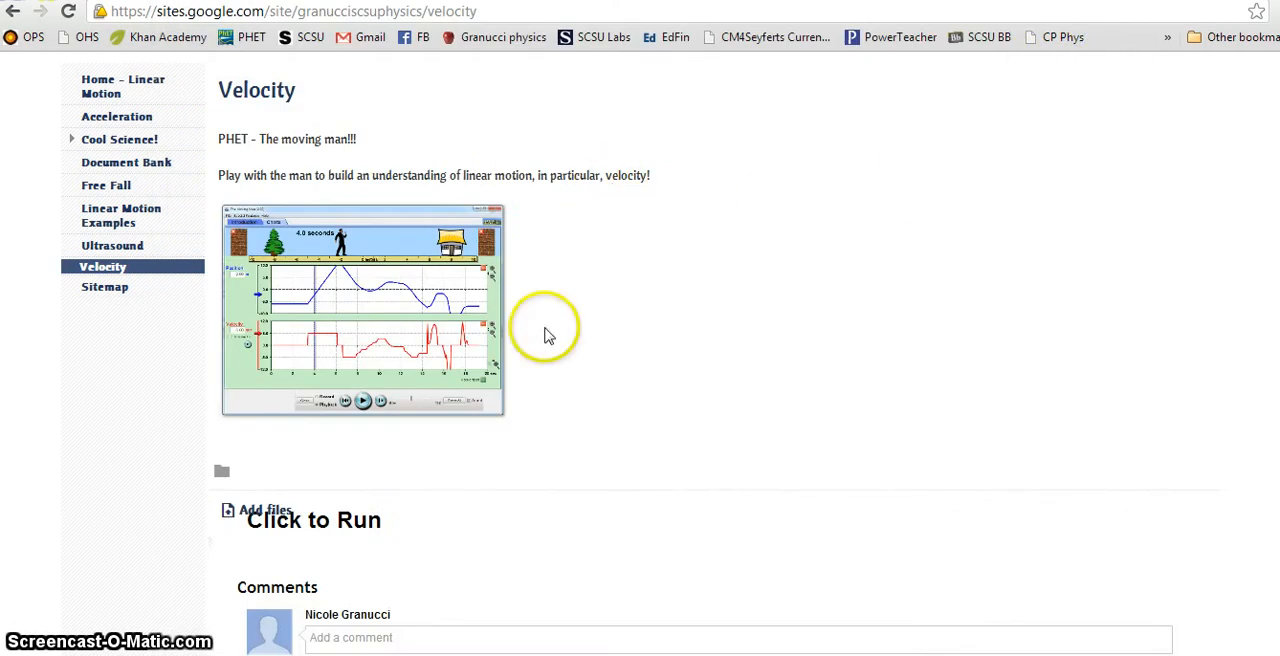
# Step: Open the Velocity page for editing and add the line "Click this link" below the linear motion sentence
pyautogui.scroll(3, 545, 330)
pyautogui.scroll(-3, 690, 380)
pyautogui.scroll(3, 729, 391)
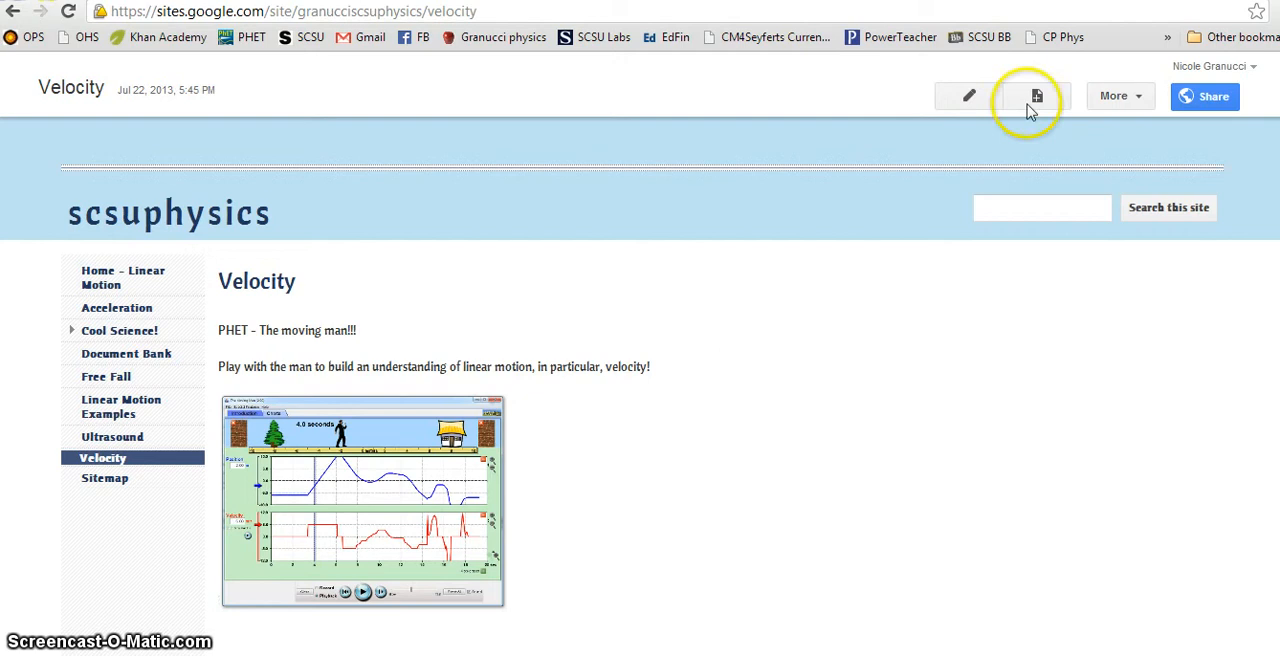
pyautogui.click(969, 95)
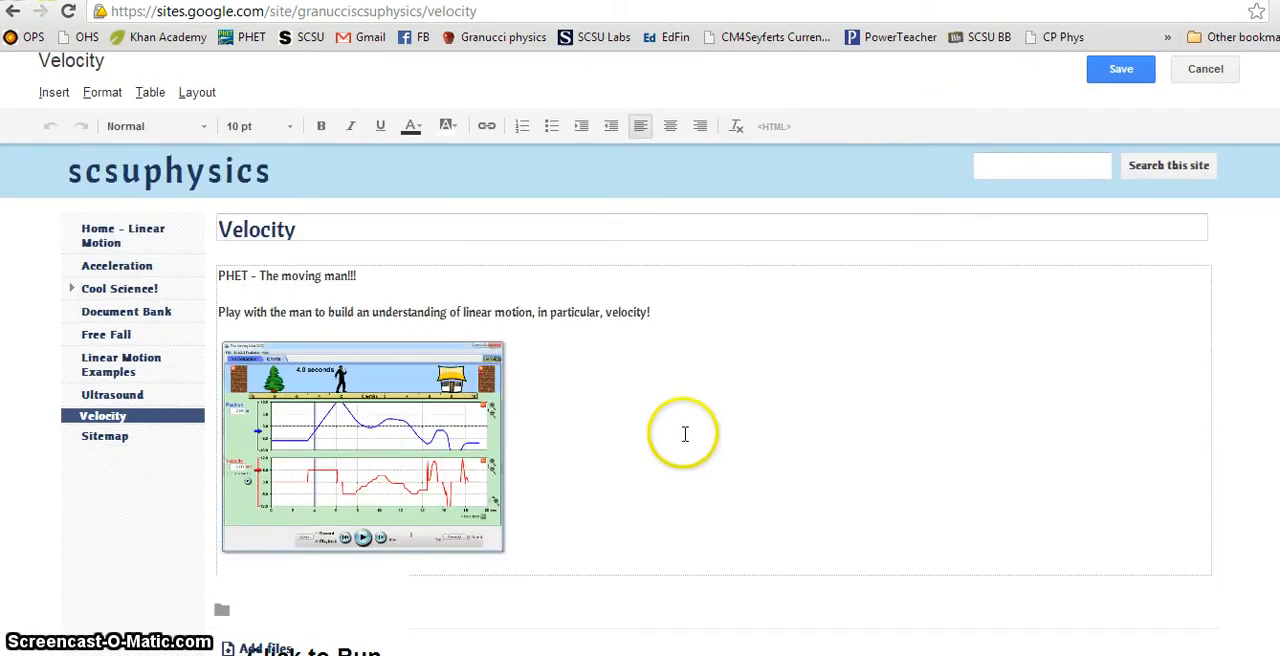
pyautogui.tripleClick(750, 303)
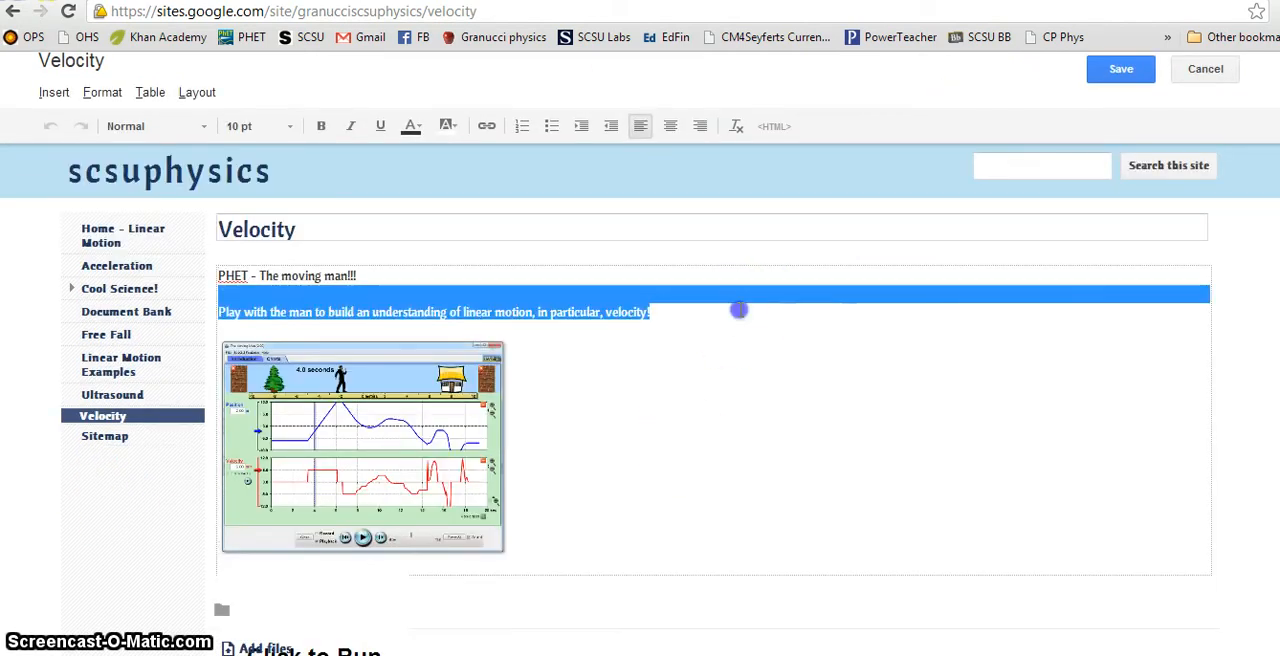
pyautogui.click(739, 310)
pyautogui.press('Return')
pyautogui.press('Return')
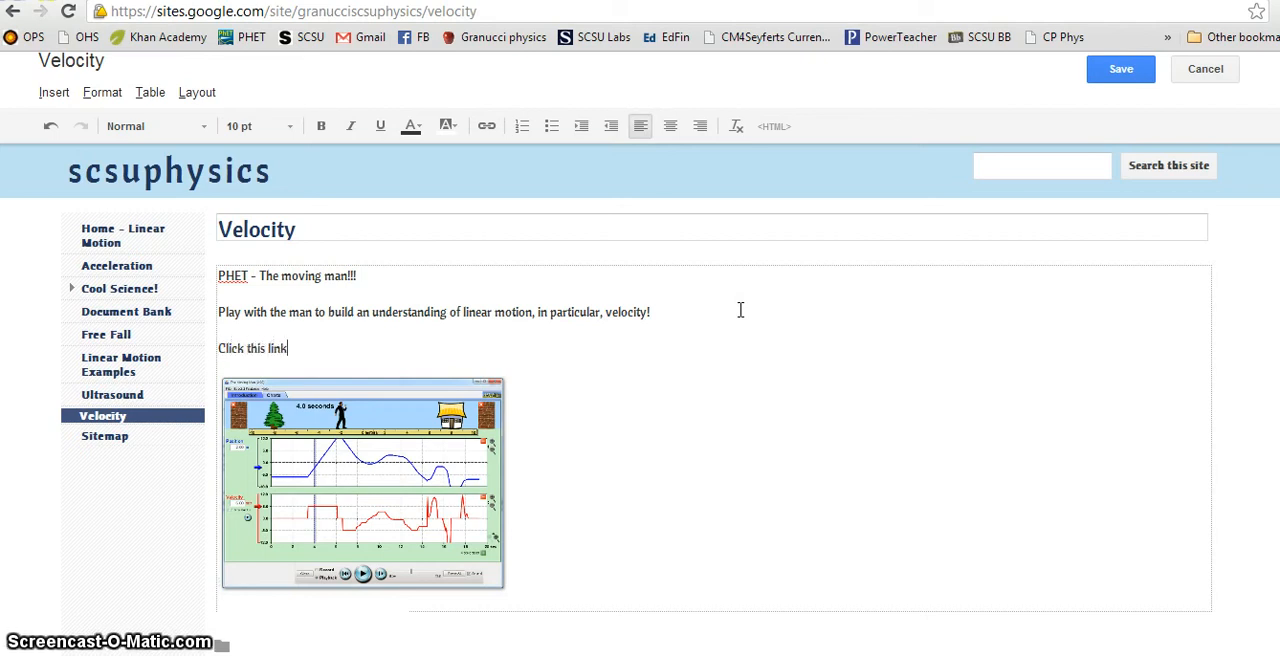
pyautogui.click(530, 2)
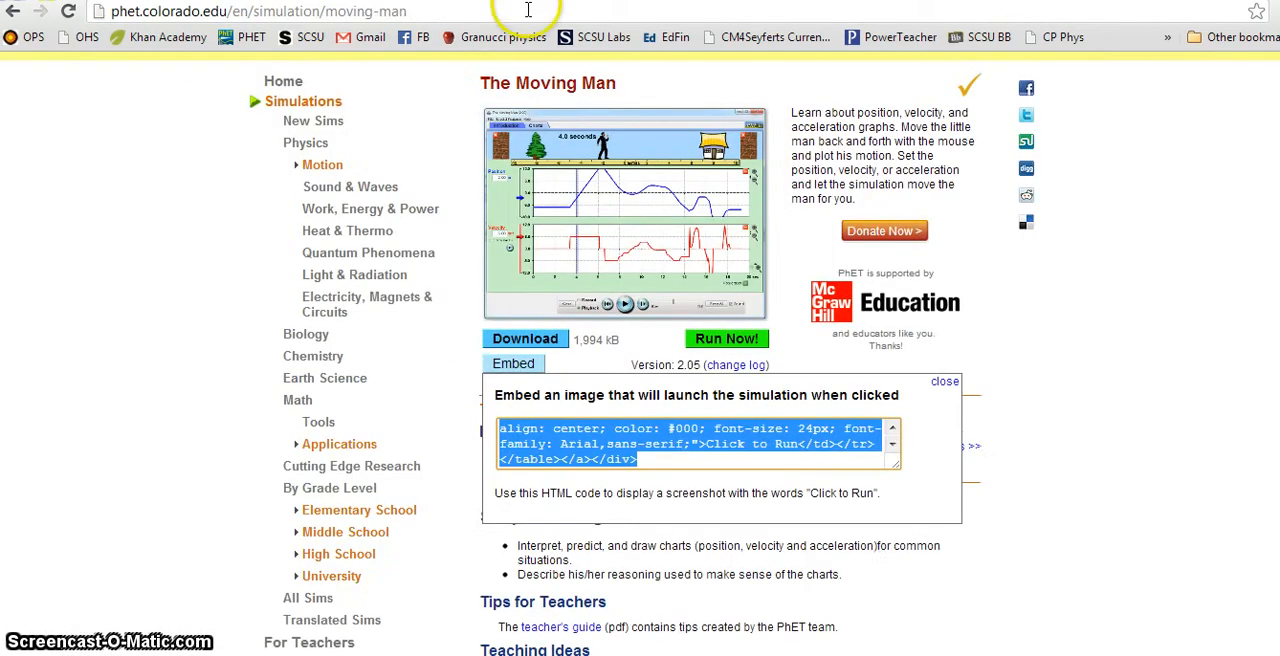
pyautogui.click(474, 15)
pyautogui.hotkey('ctrl', 'c')
pyautogui.click(28, 1)
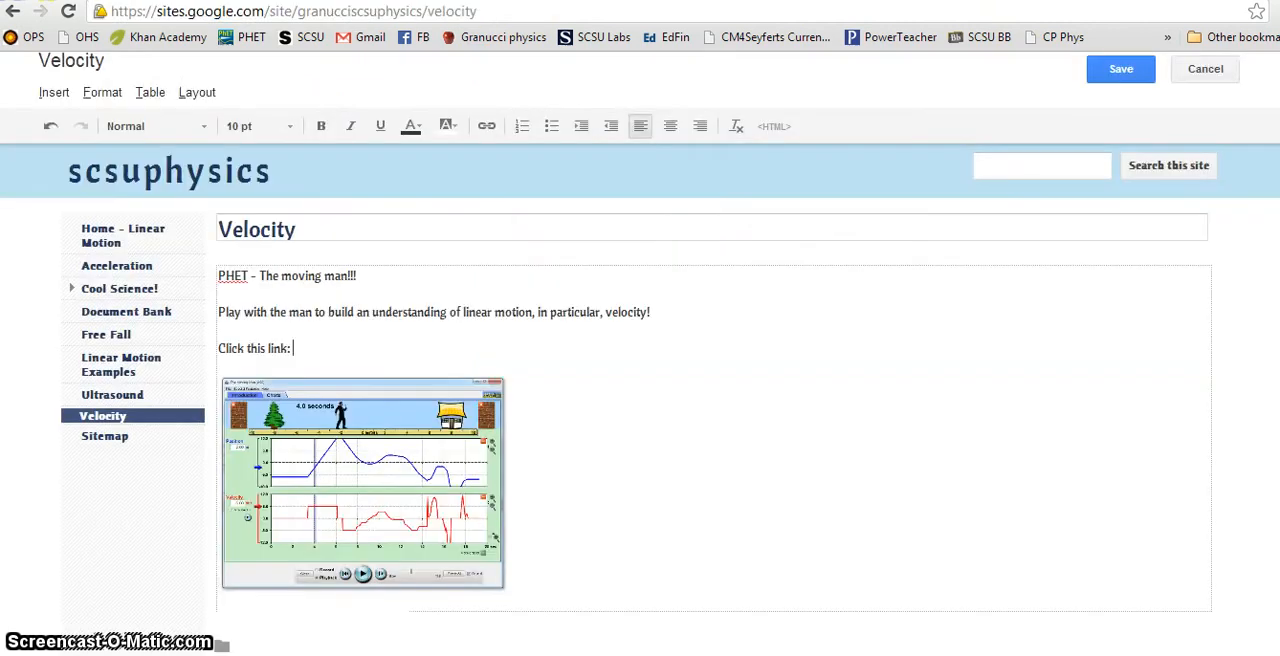
pyautogui.click(486, 126)
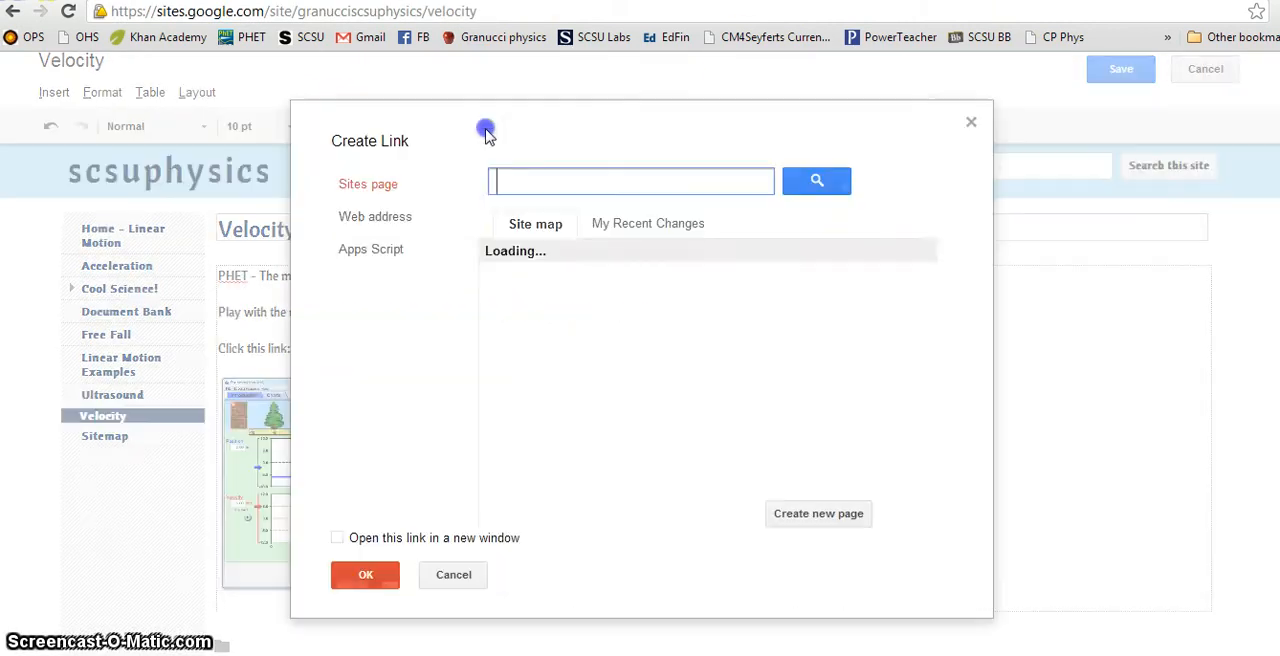
pyautogui.click(400, 218)
pyautogui.hotkey('ctrl', 'v')
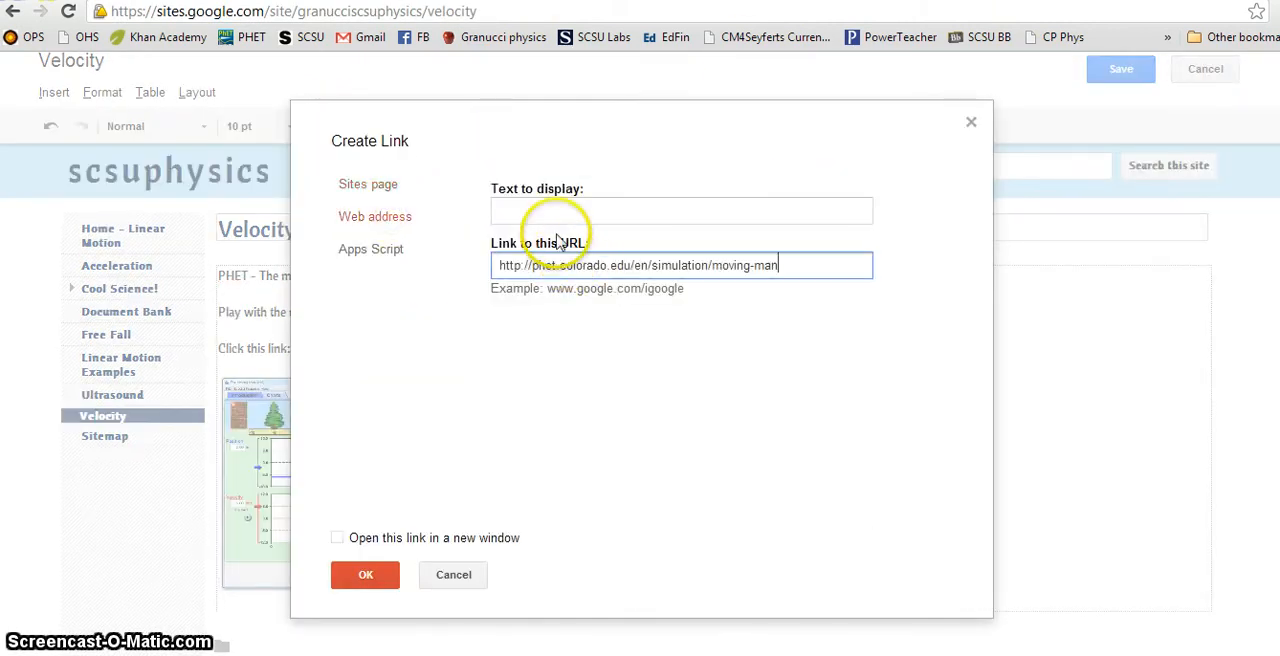
pyautogui.tripleClick(590, 210)
pyautogui.write('Moving Man')
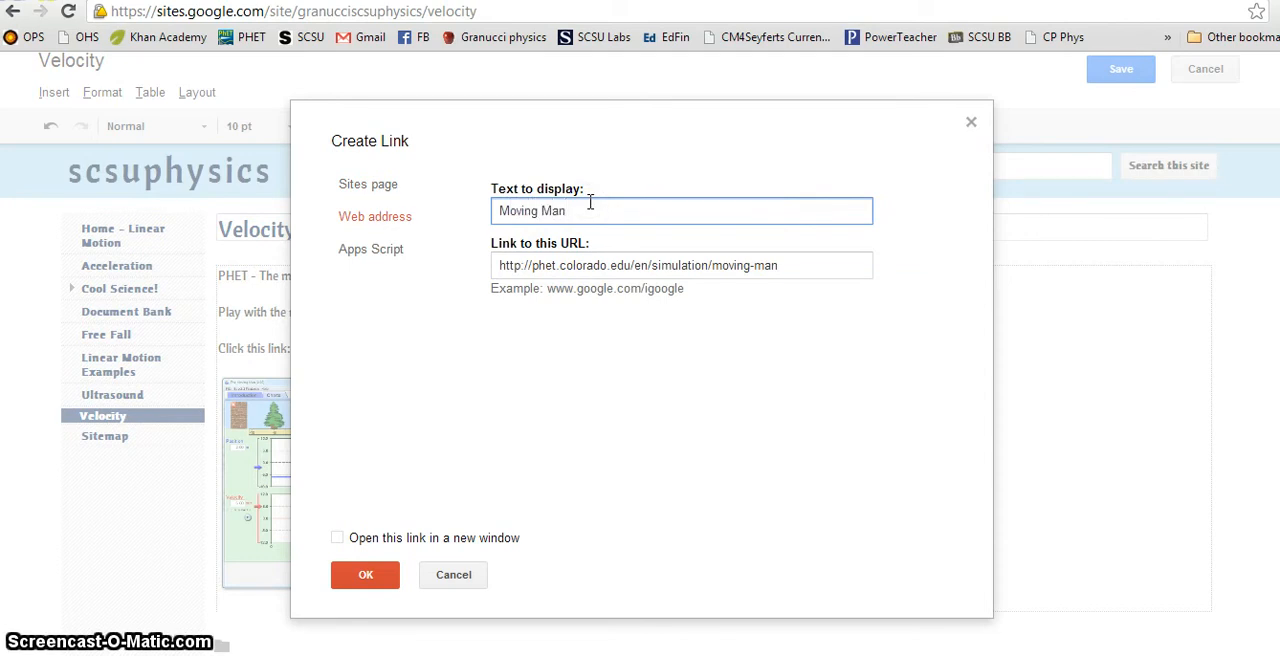
pyautogui.click(350, 576)
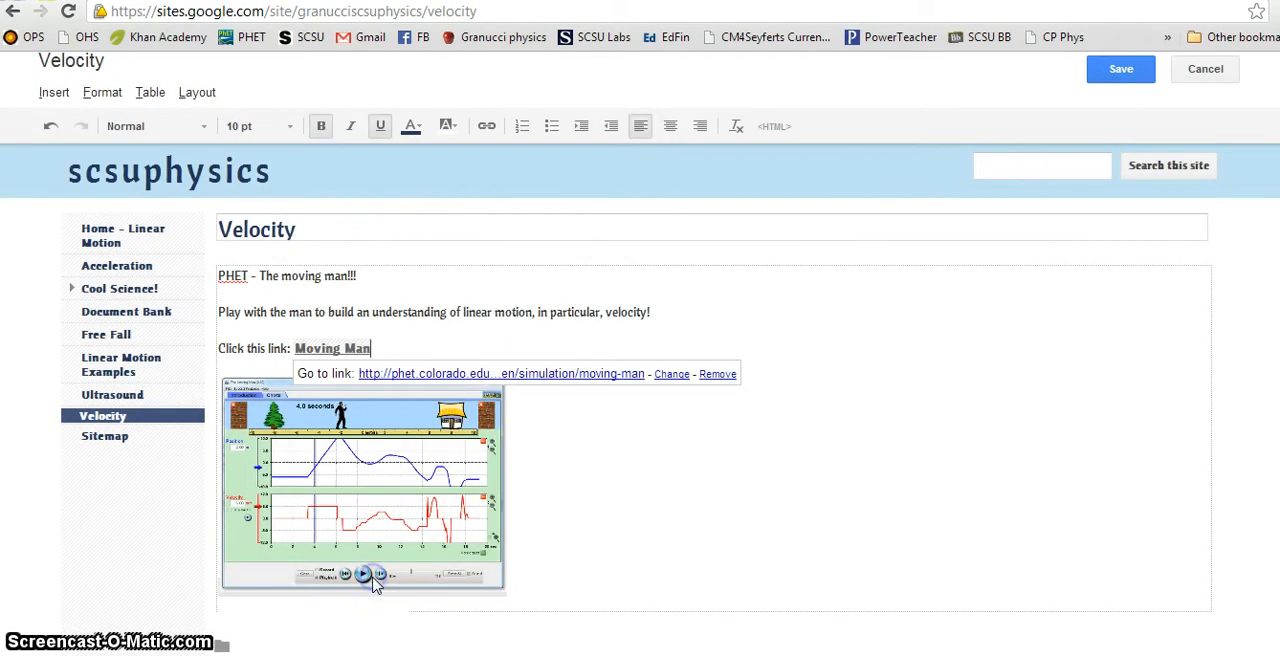
# Step: Set the Moving Man link to open in a new window and save the Velocity page
pyautogui.click(674, 376)
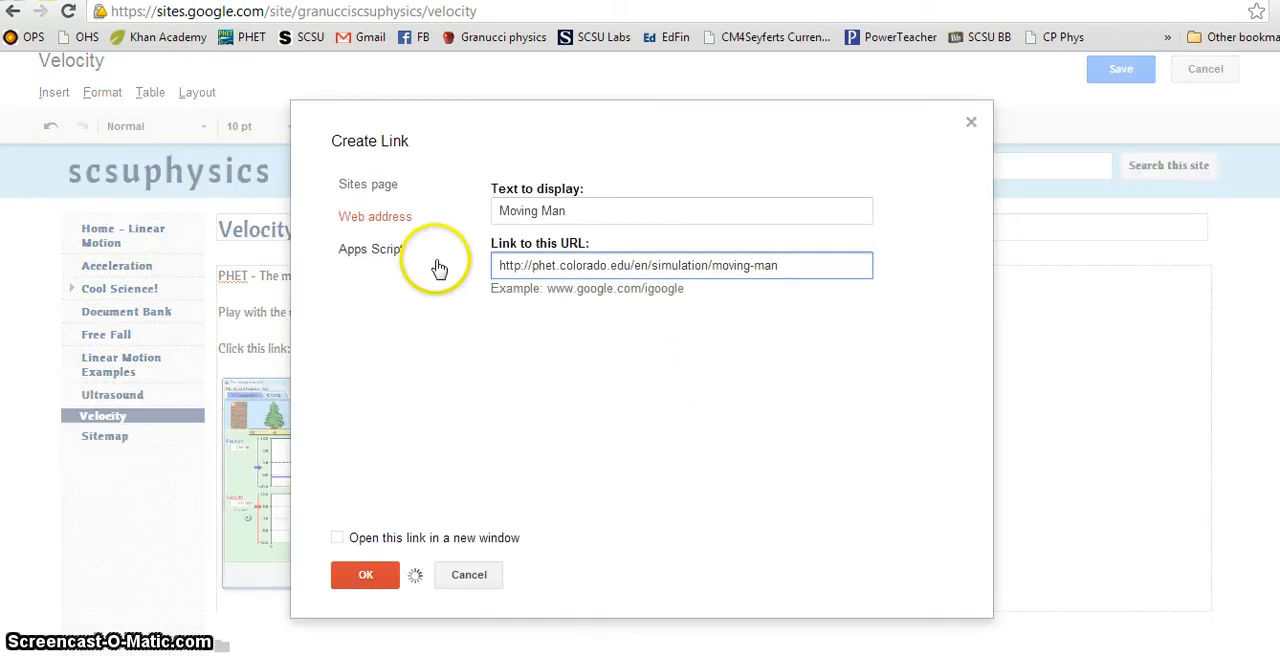
pyautogui.click(338, 537)
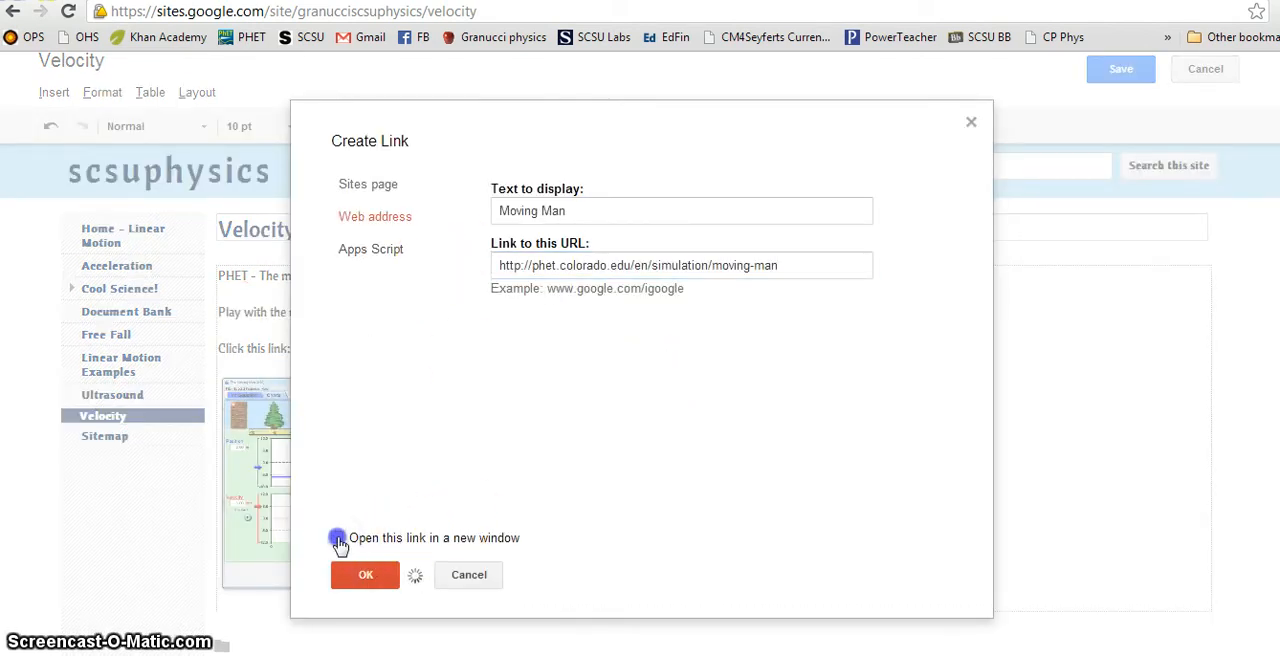
pyautogui.click(368, 580)
pyautogui.click(630, 340)
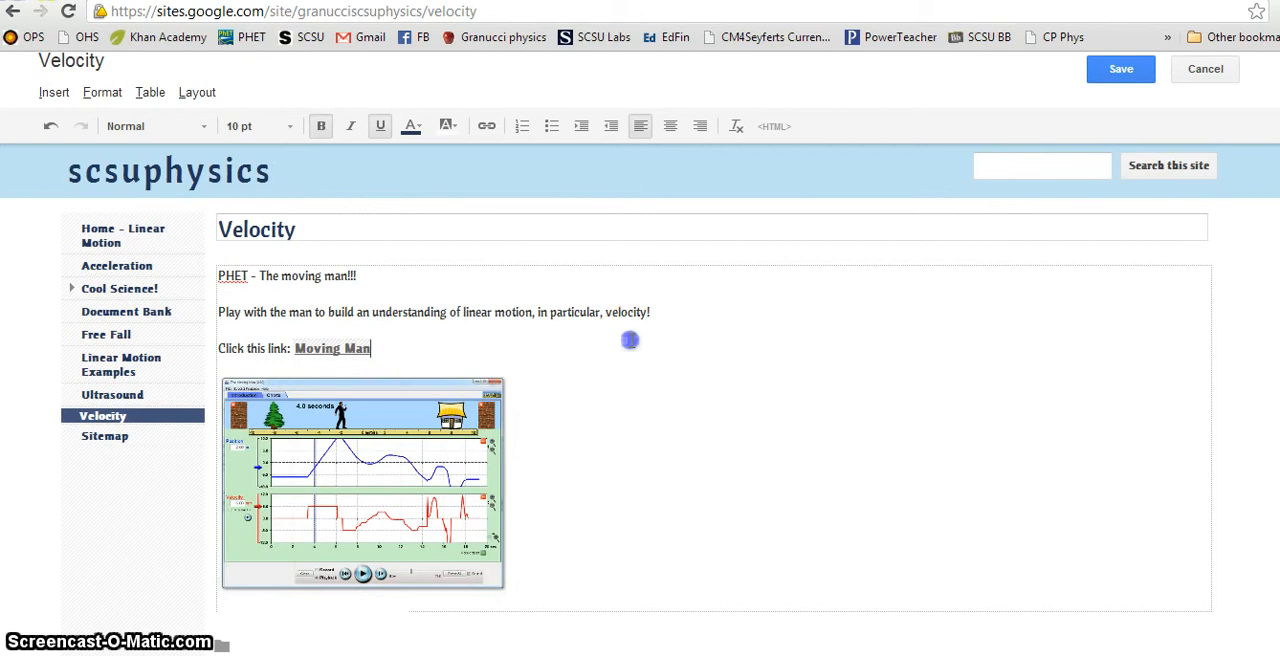
pyautogui.click(1121, 68)
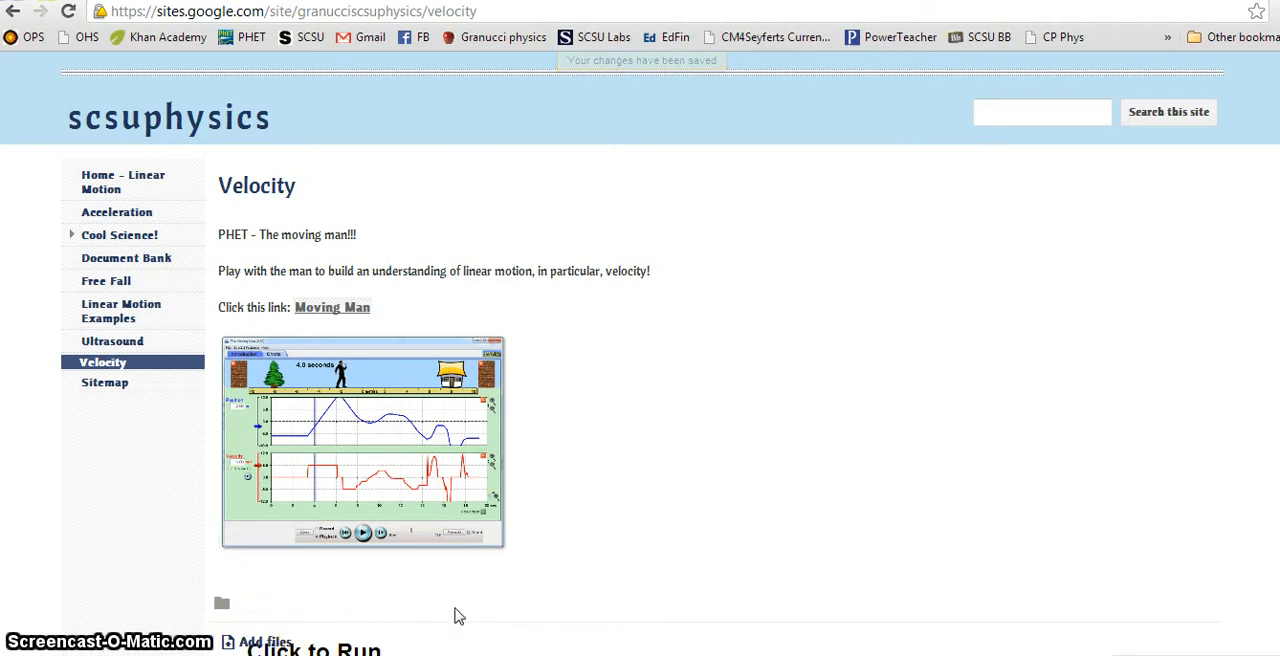
# Step: Switch to the PHYS 103 Webpage Design Project PDF and highlight requirement 4 about two example physics problems solved with a physics equation
pyautogui.scroll(-1, 450, 600)
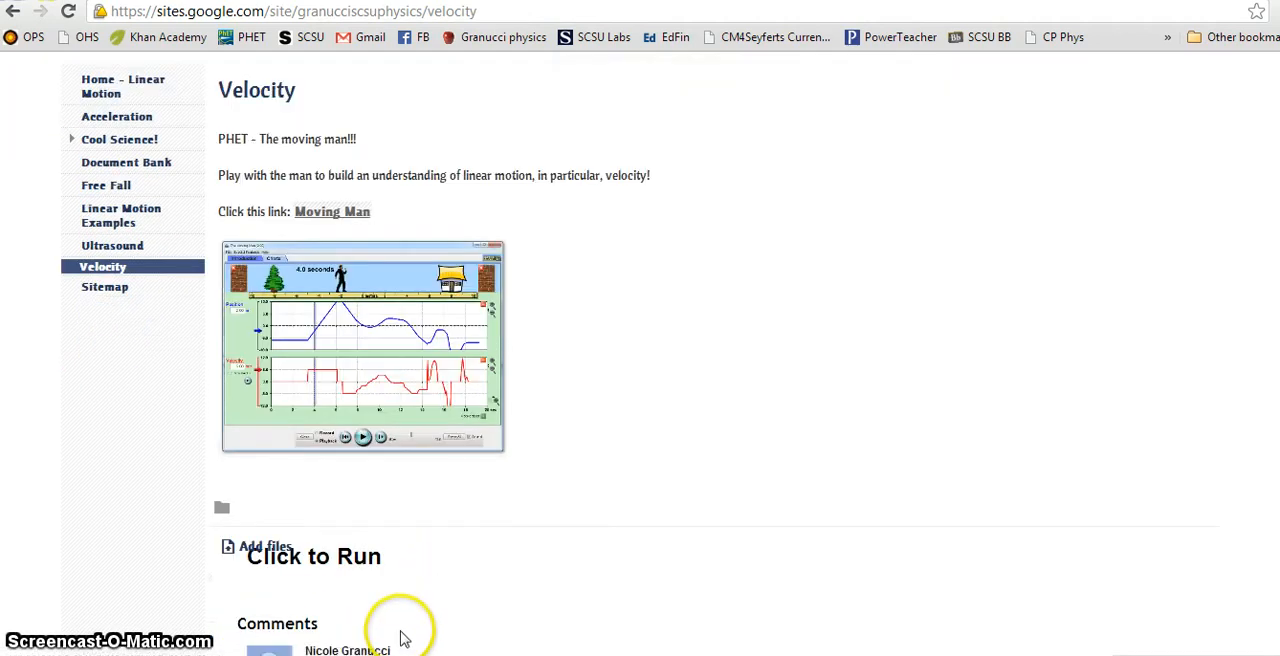
pyautogui.click(215, 600)
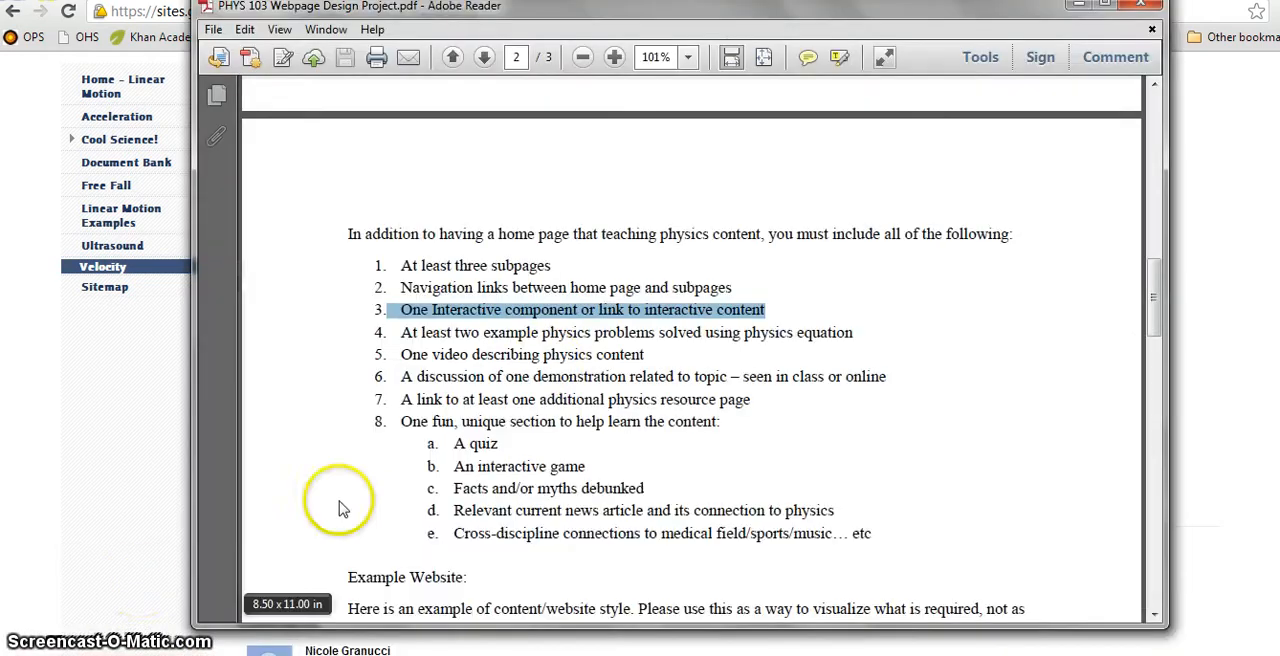
pyautogui.click(560, 341)
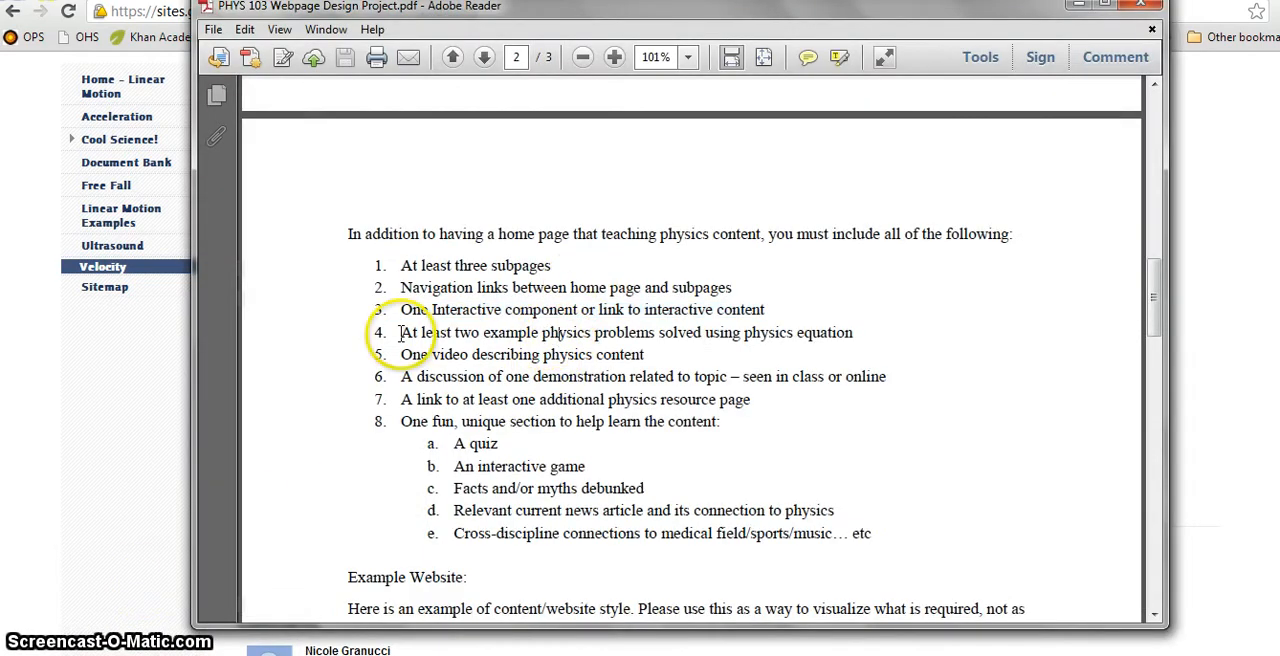
pyautogui.moveTo(530, 335); pyautogui.dragTo(565, 336)
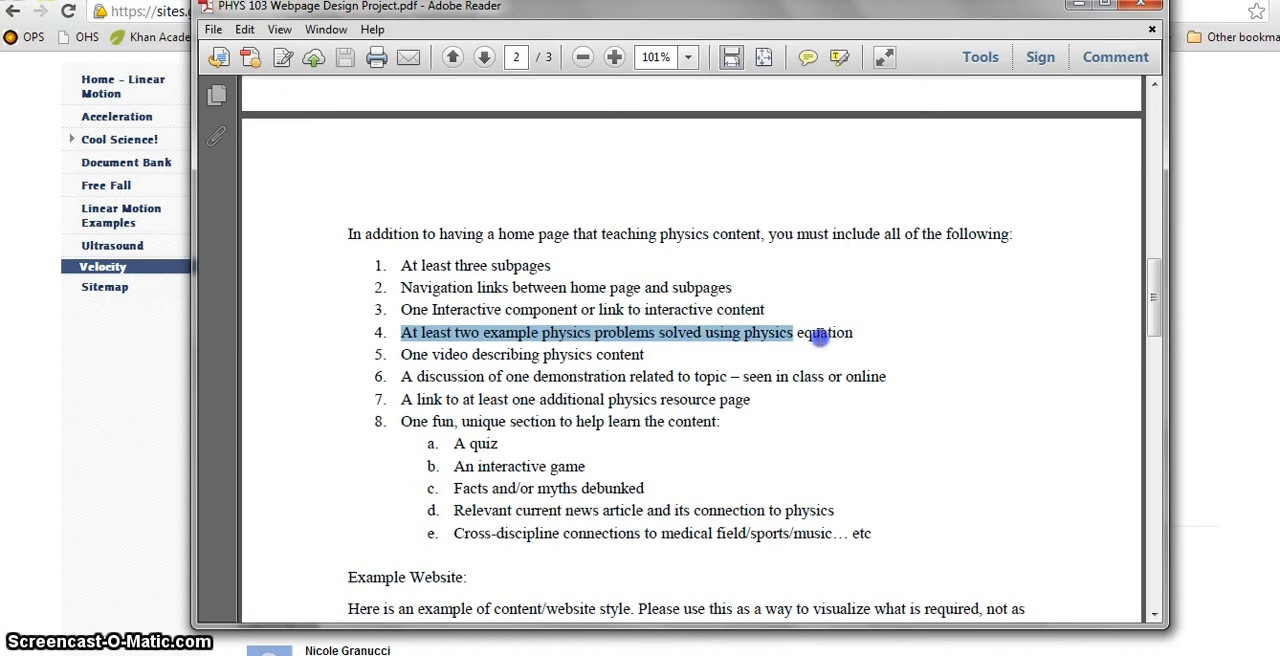
pyautogui.click(916, 345)
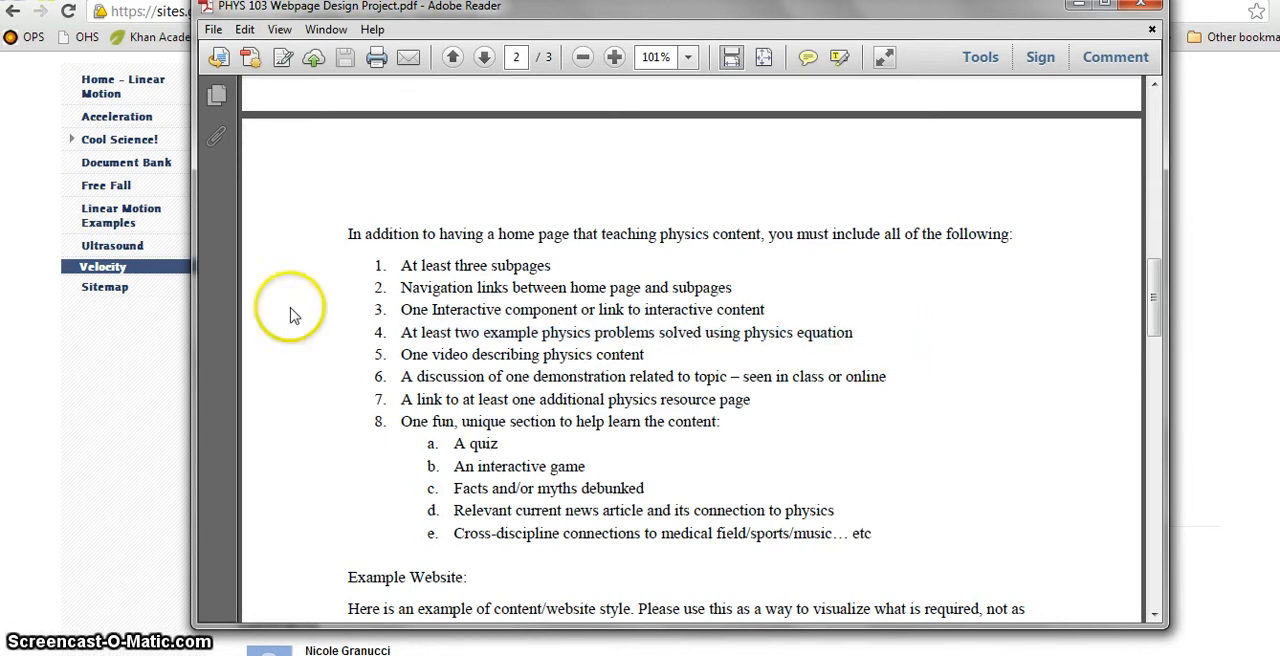
# Step: Return to the site and open the Free Fall page to view its equations and Example 1
pyautogui.click(129, 368)
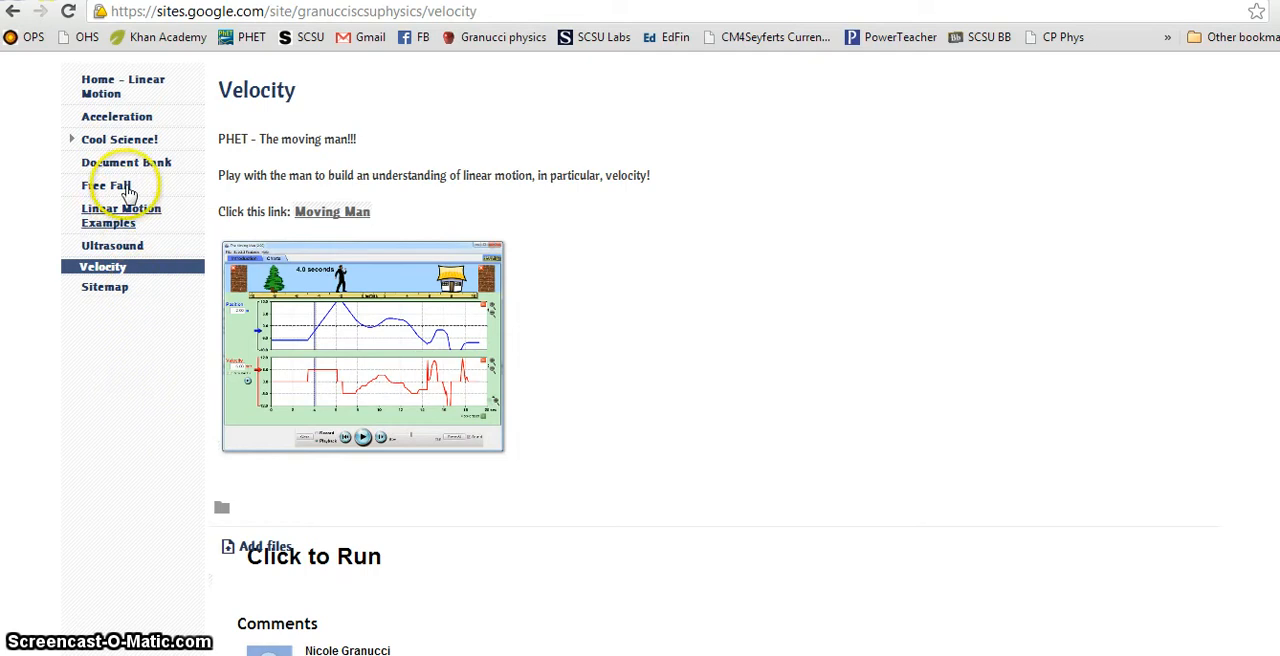
pyautogui.click(125, 186)
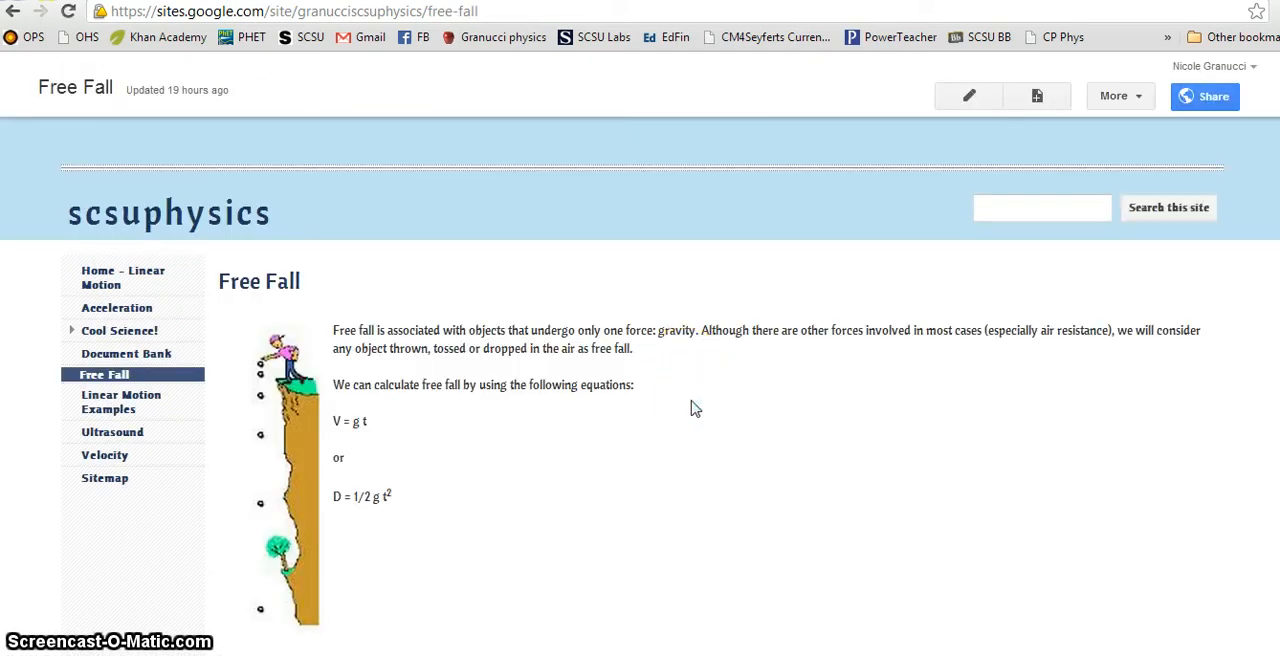
pyautogui.scroll(-1, 714, 380)
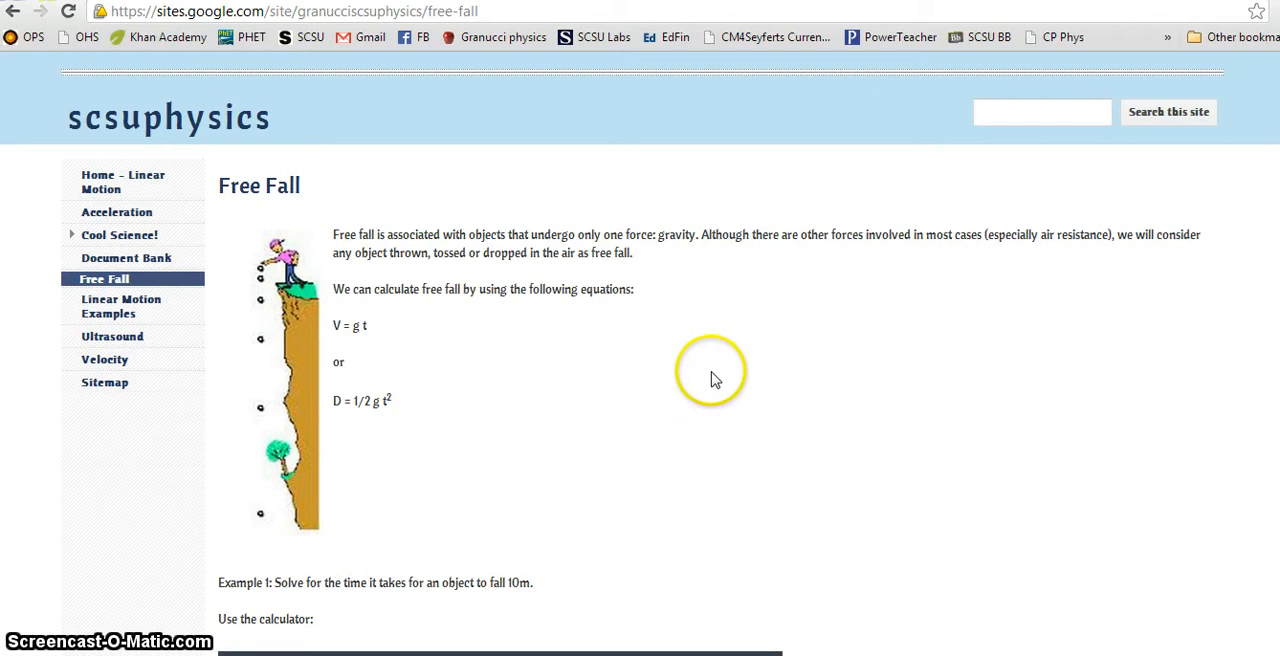
pyautogui.scroll(-1, 714, 380)
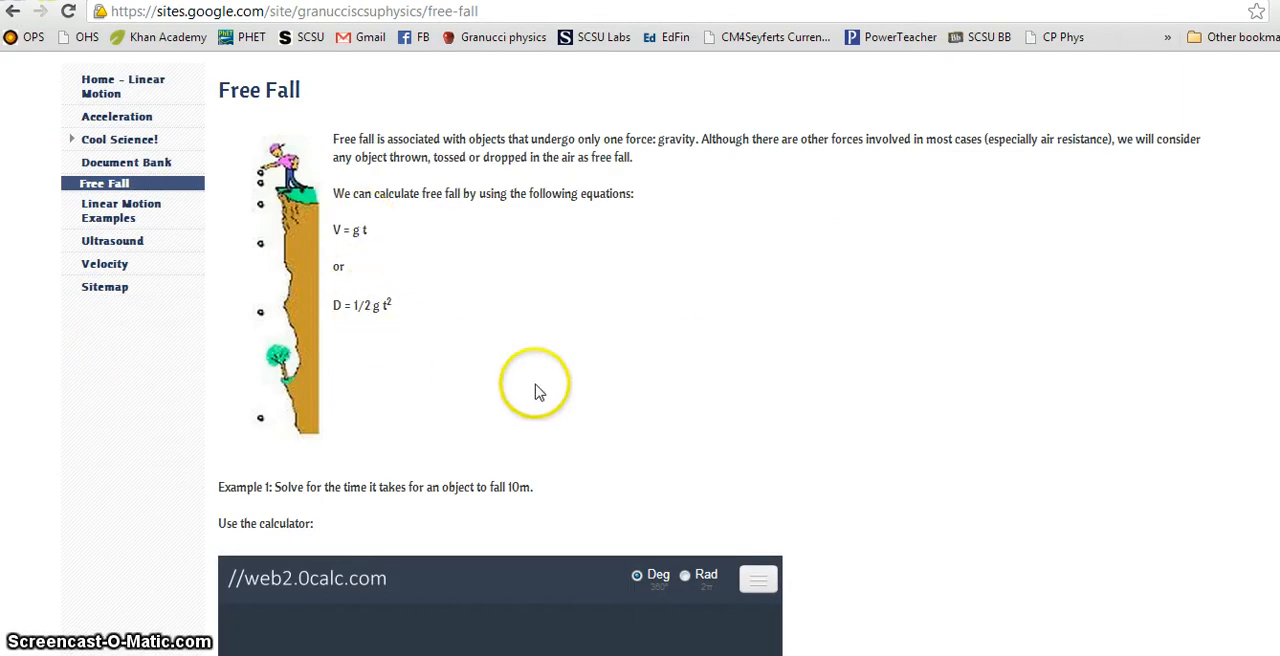
pyautogui.scroll(-2, 535, 392)
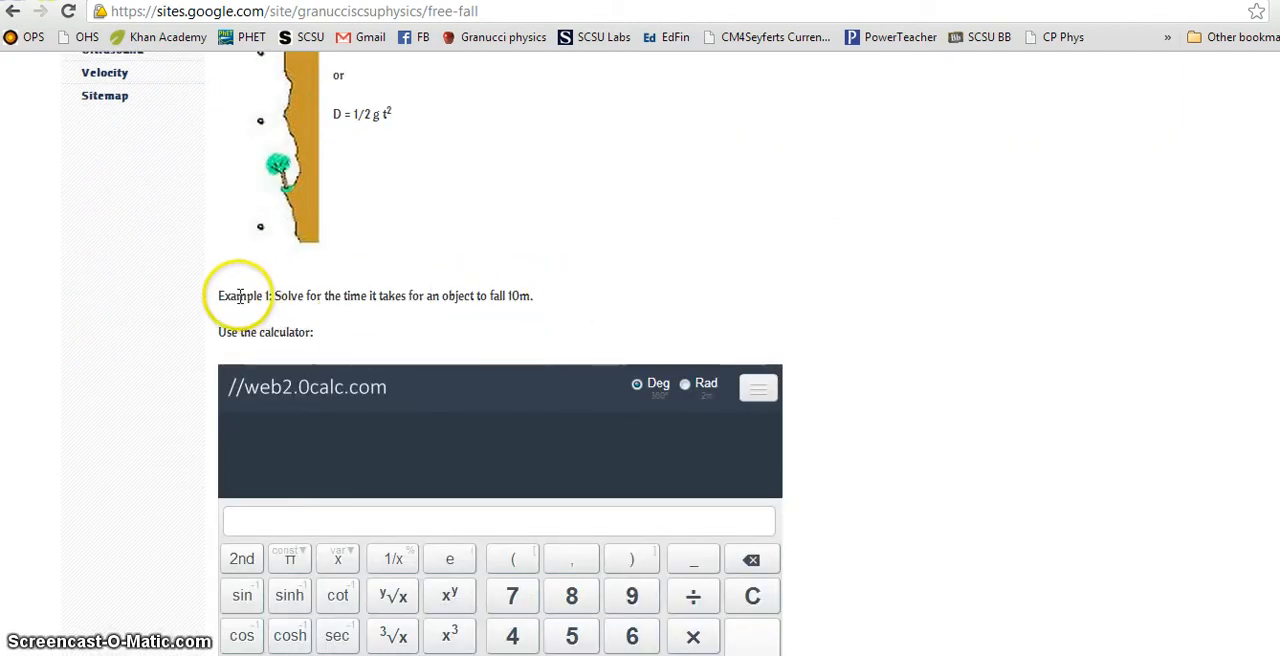
# Step: Edit the Free Fall page, set the Example 1 problem line to 18 pt text and save the page
pyautogui.scroll(4, 763, 286)
pyautogui.click(969, 95)
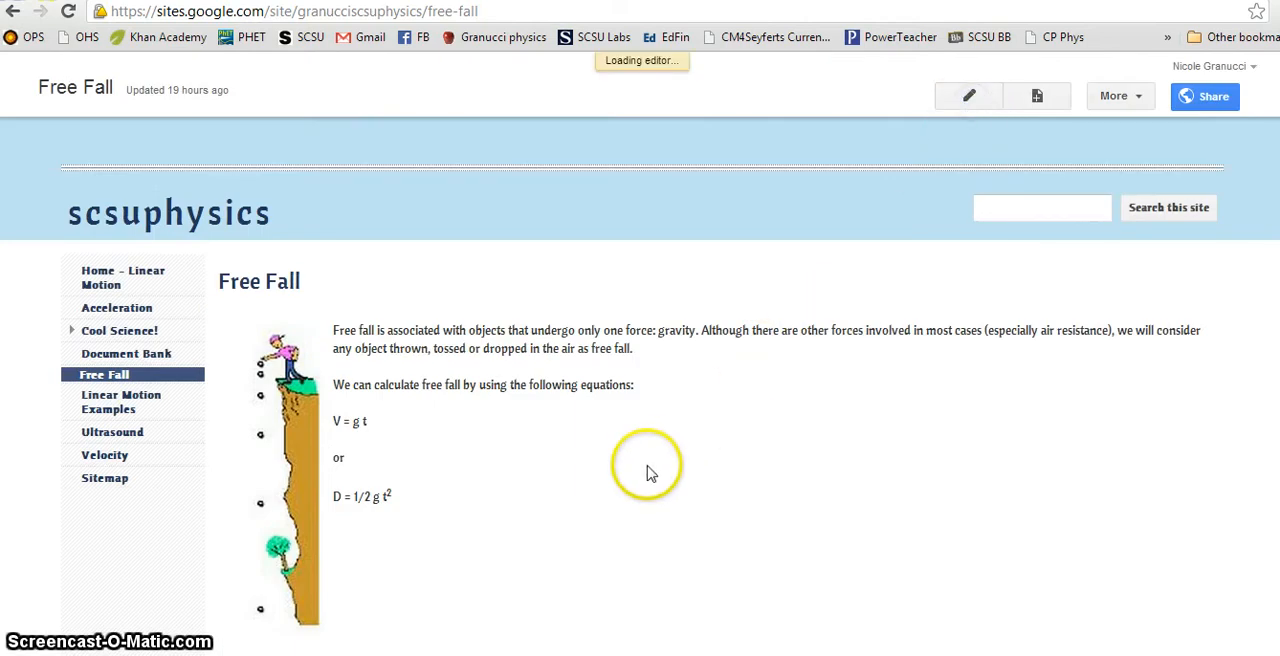
pyautogui.scroll(-5, 648, 468)
pyautogui.moveTo(580, 432); pyautogui.dragTo(205, 436)
pyautogui.click(257, 126)
pyautogui.click(276, 255)
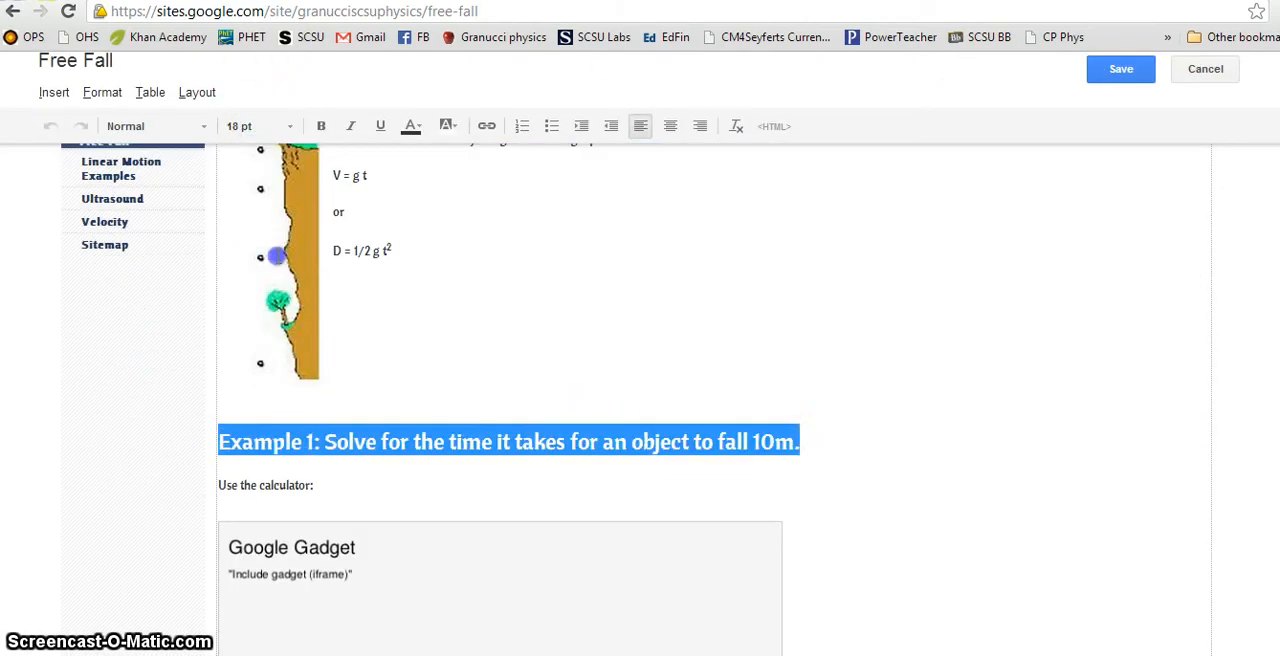
pyautogui.click(915, 466)
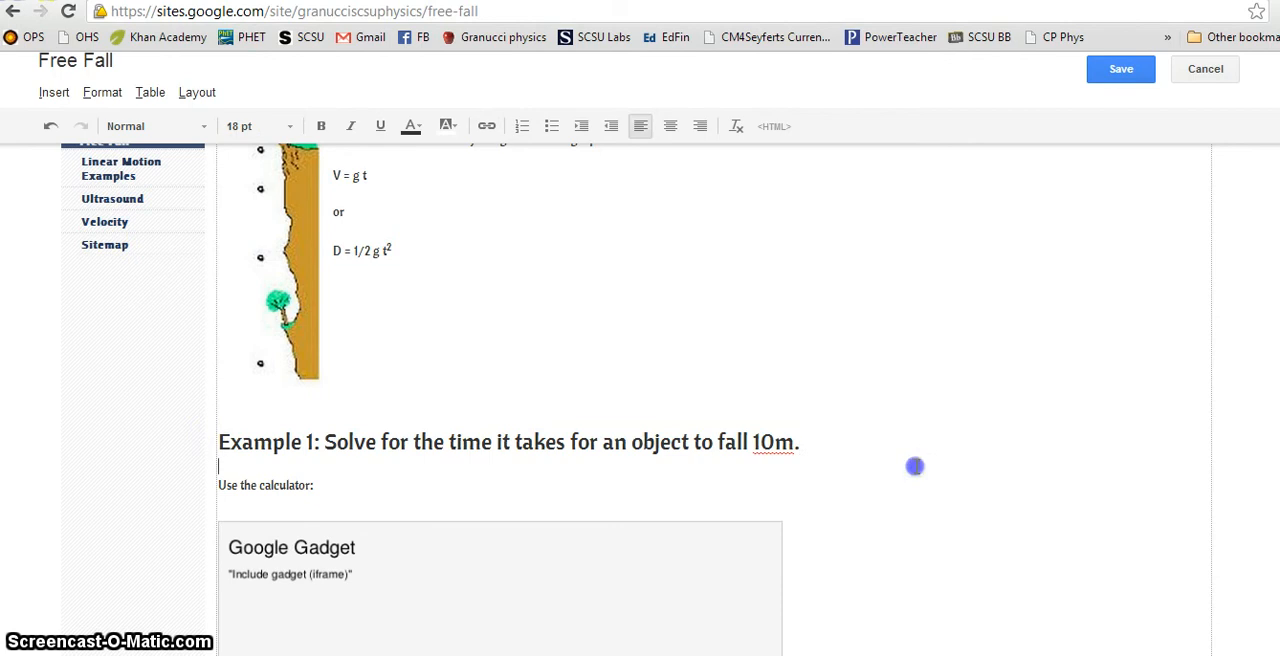
pyautogui.click(1121, 68)
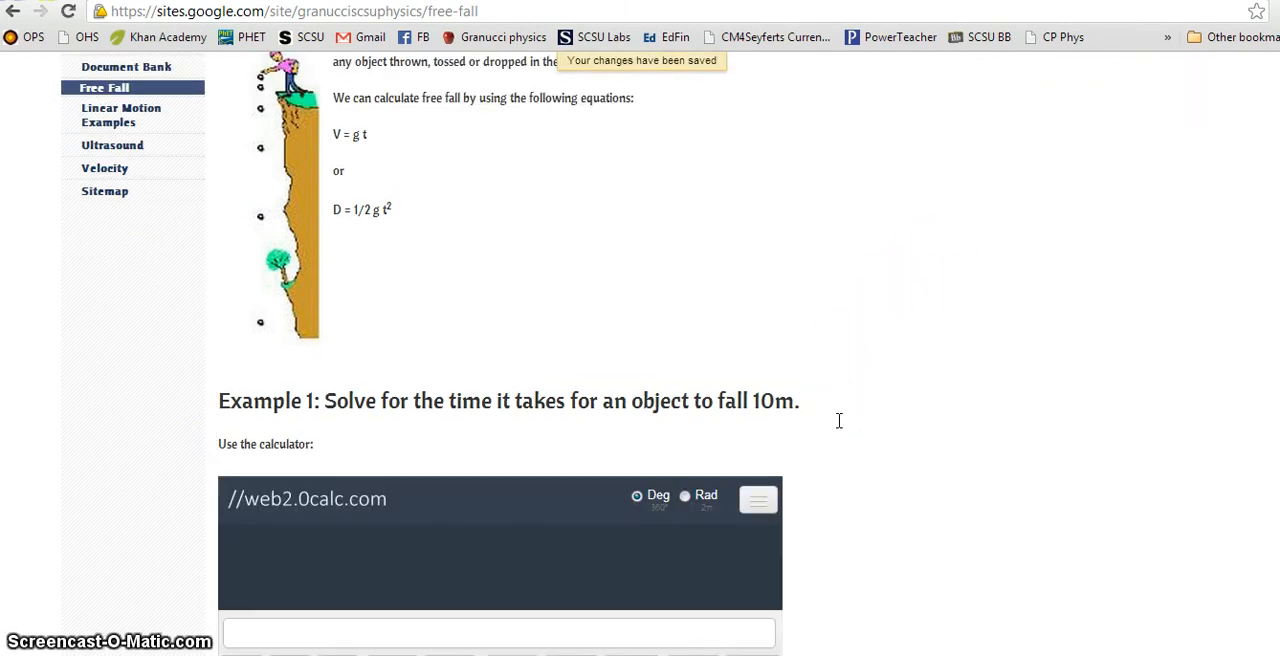
# Step: Review the worked solution for Example 1 and calculate 52 + 3 in the embedded web2.0calc calculator
pyautogui.scroll(-2, 839, 420)
pyautogui.scroll(-5, 840, 430)
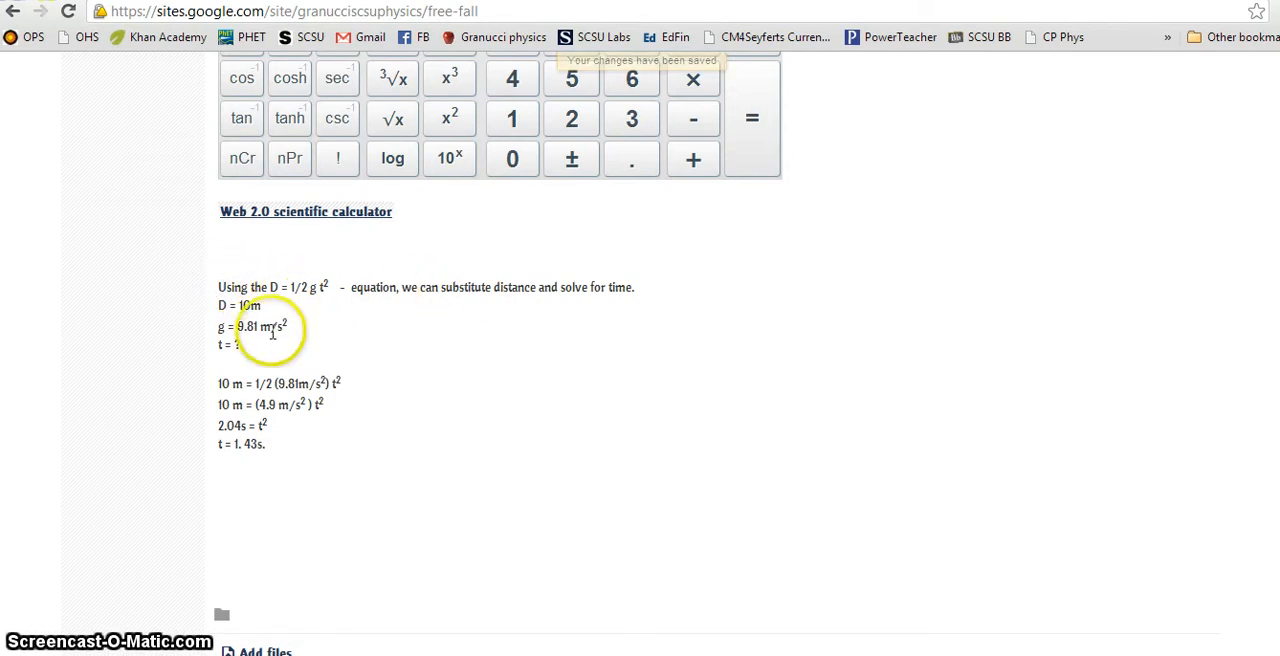
pyautogui.scroll(5, 390, 514)
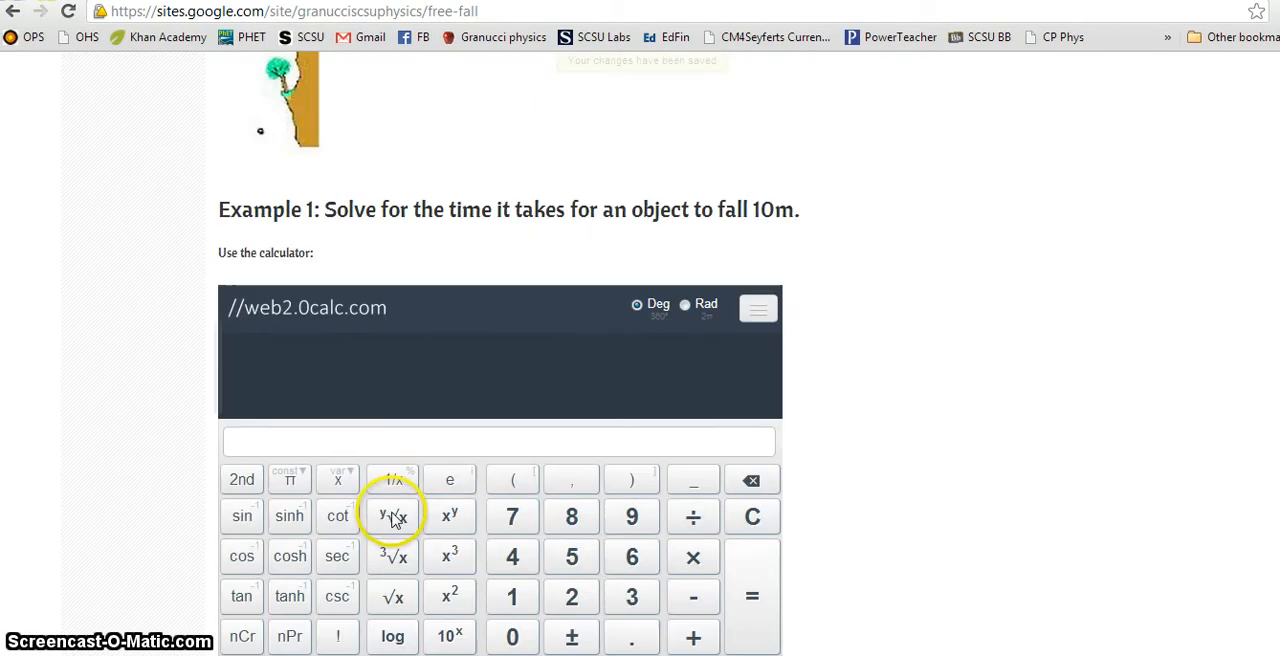
pyautogui.scroll(-1, 408, 471)
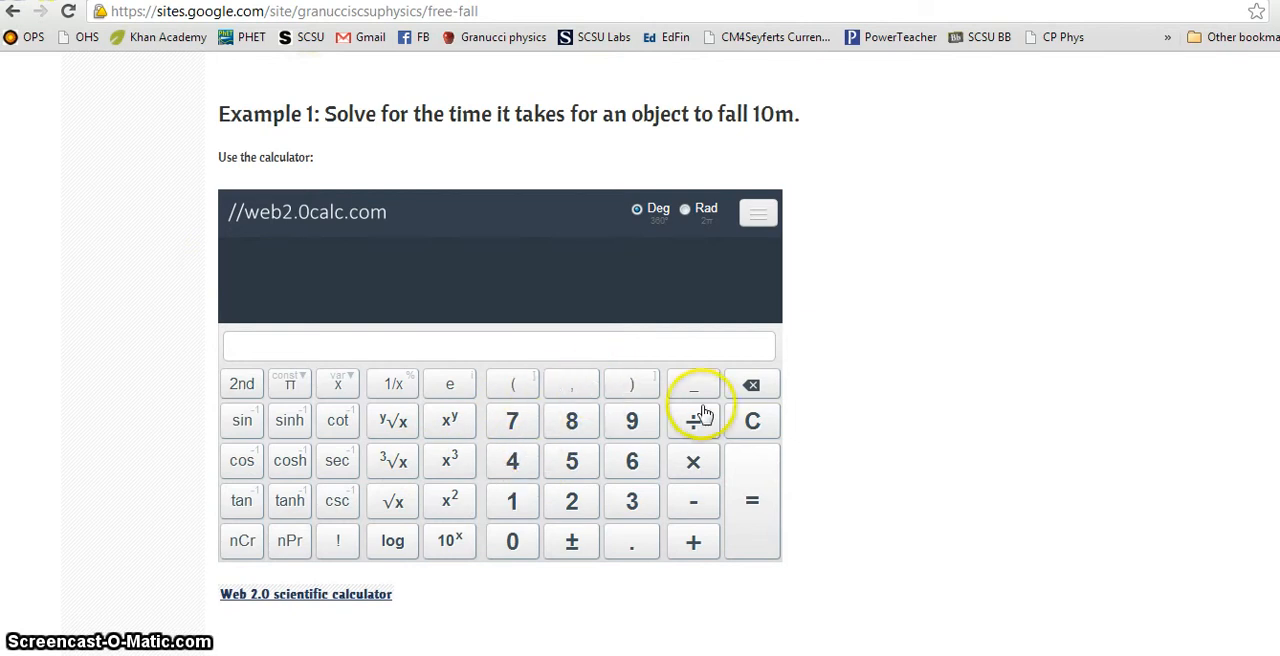
pyautogui.click(568, 499)
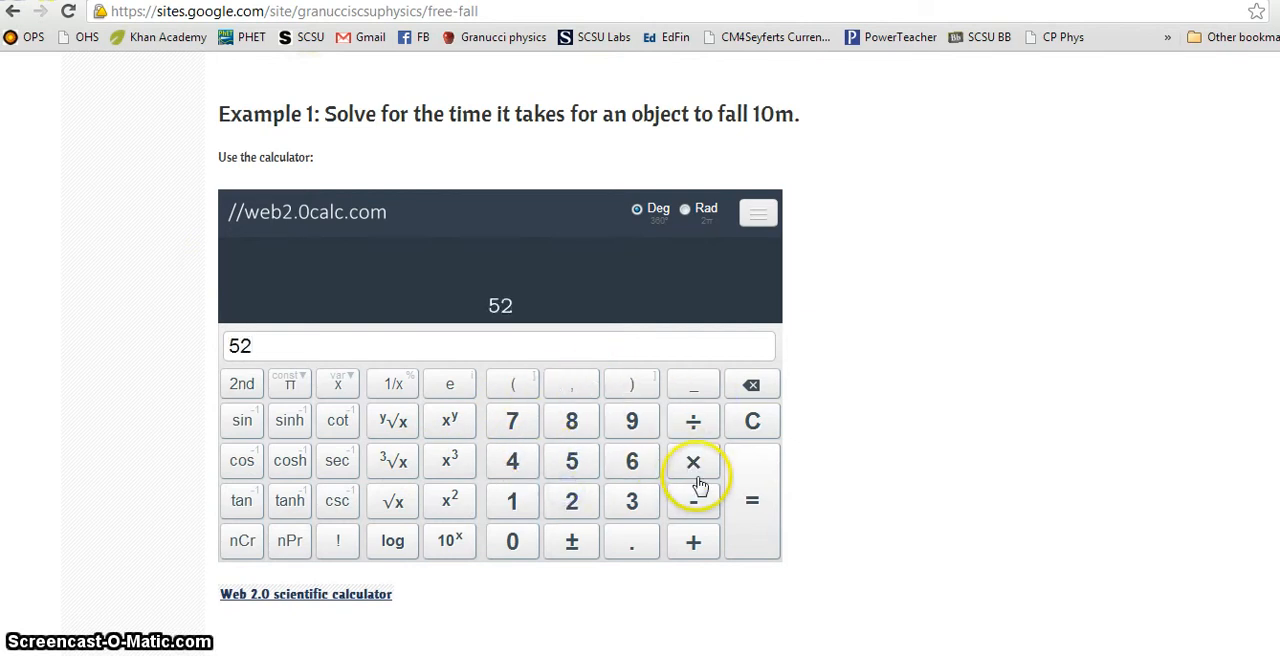
pyautogui.click(697, 537)
pyautogui.click(652, 521)
pyautogui.click(760, 527)
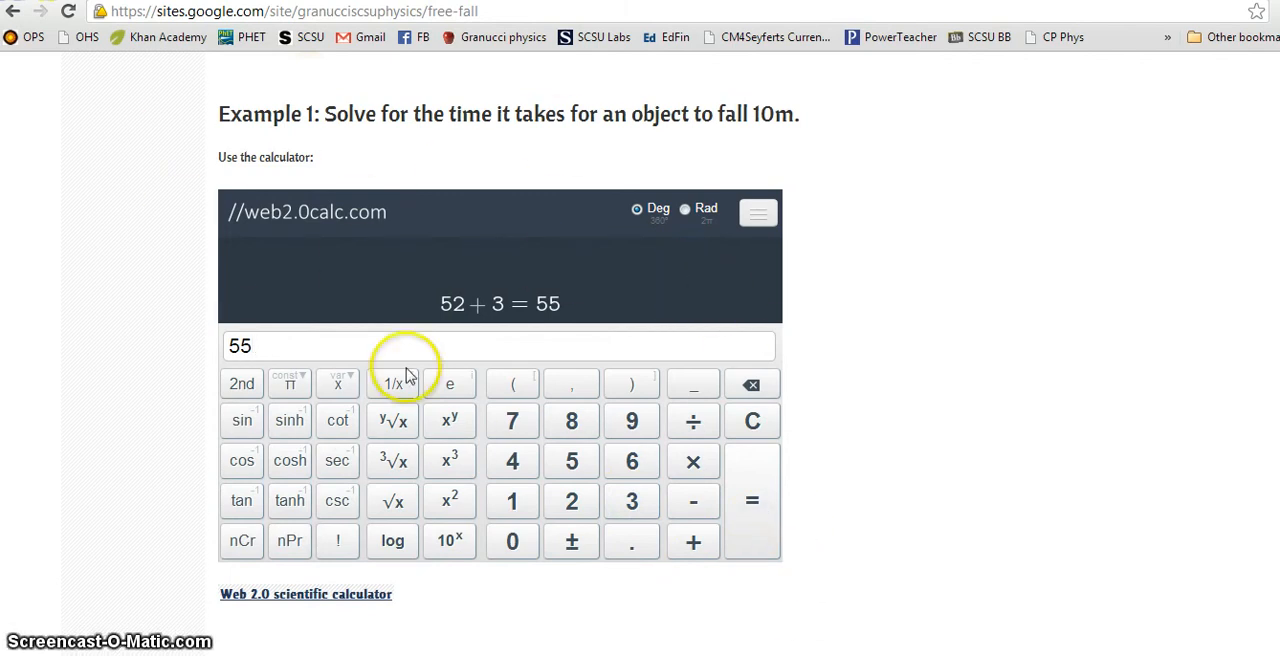
# Step: Search Google for "embed calculator in website" and open the Web 2.0 scientific calculator widgets page
pyautogui.scroll(5, 791, 349)
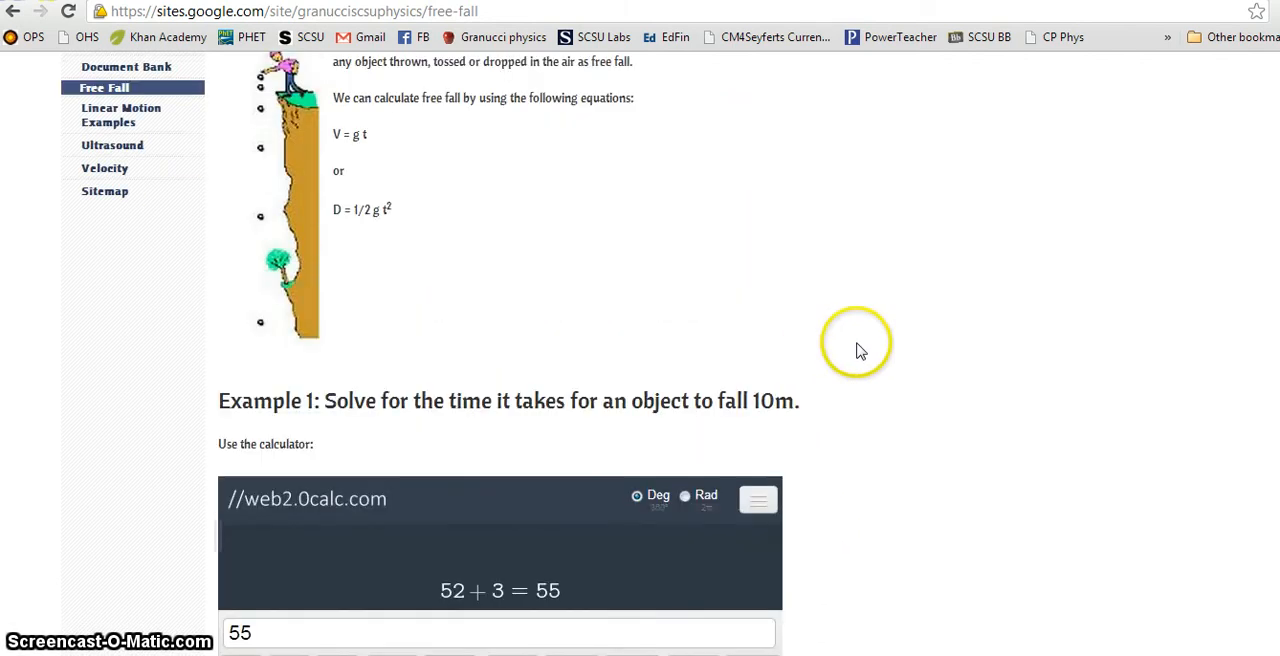
pyautogui.scroll(2, 908, 332)
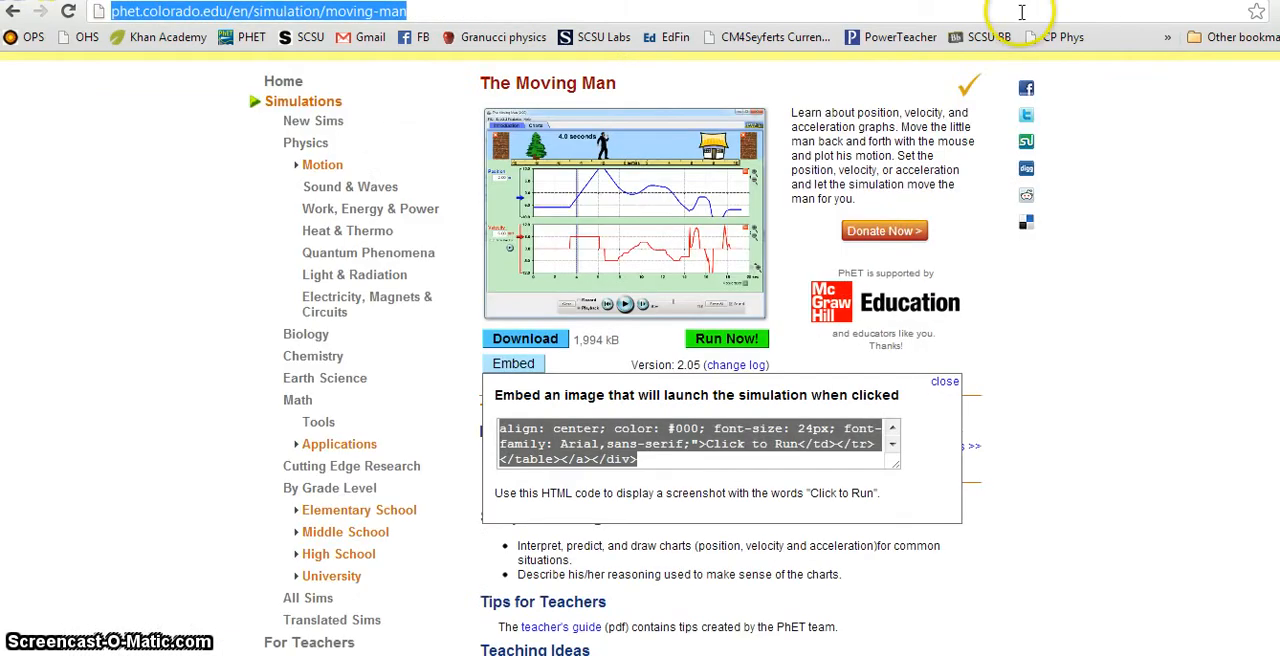
pyautogui.click(1022, 12)
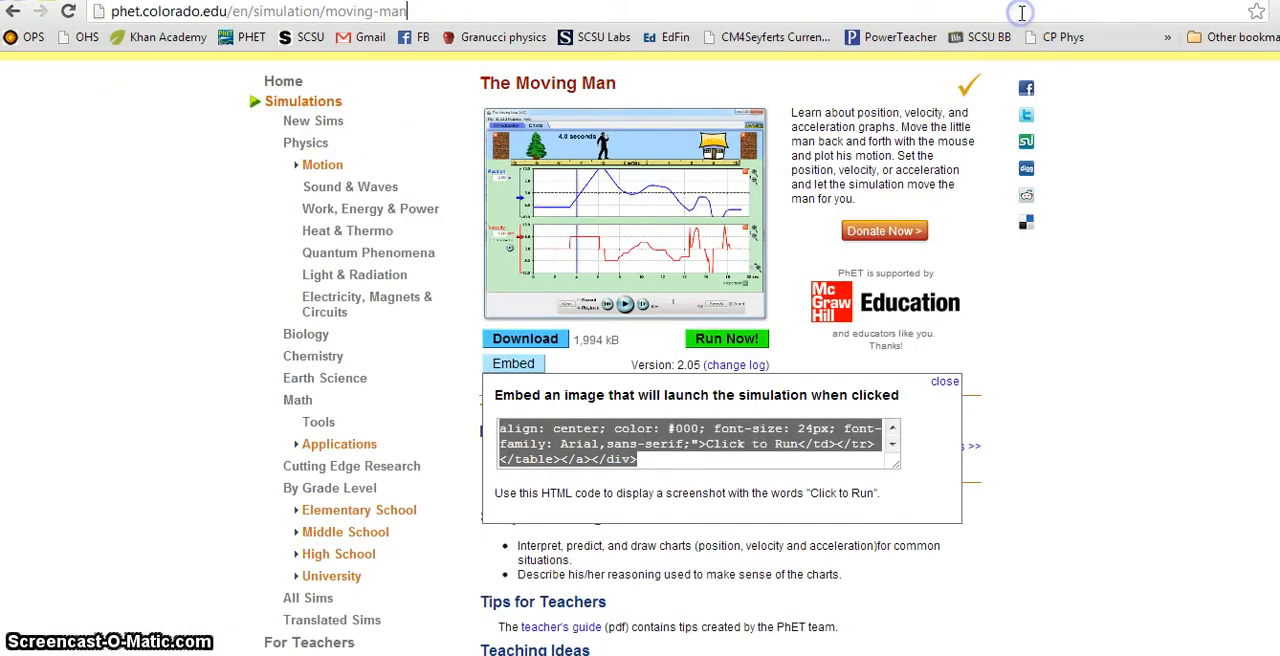
pyautogui.write('embed')
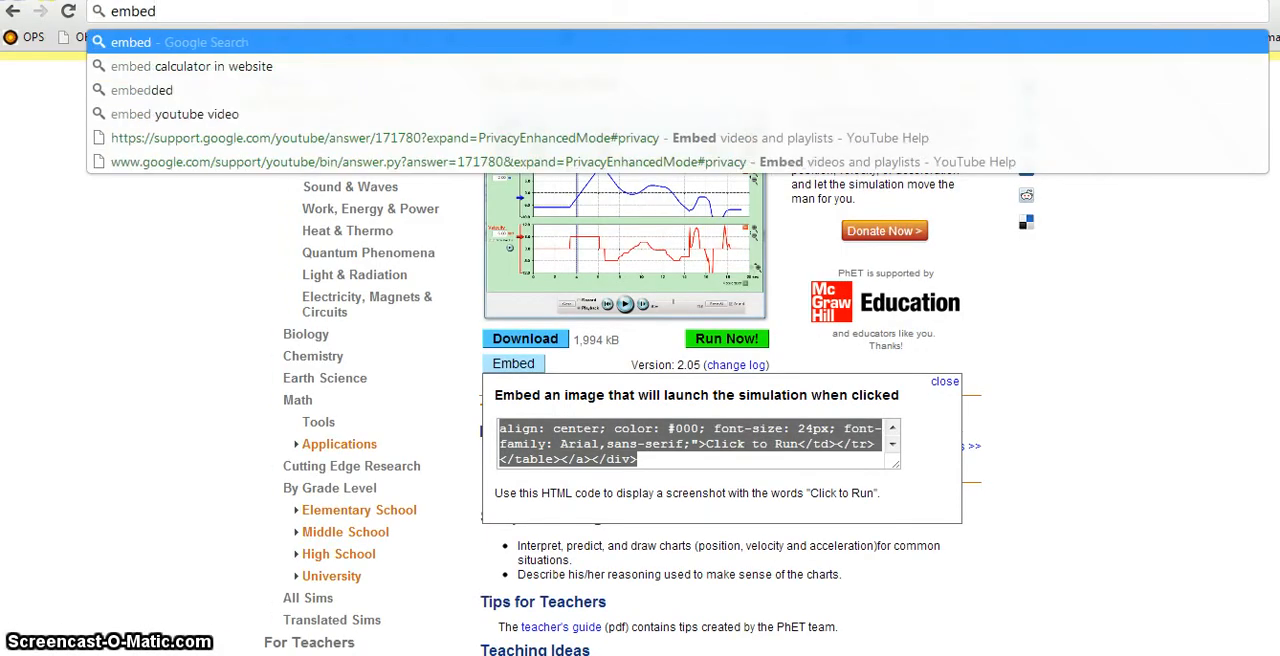
pyautogui.press('Down')
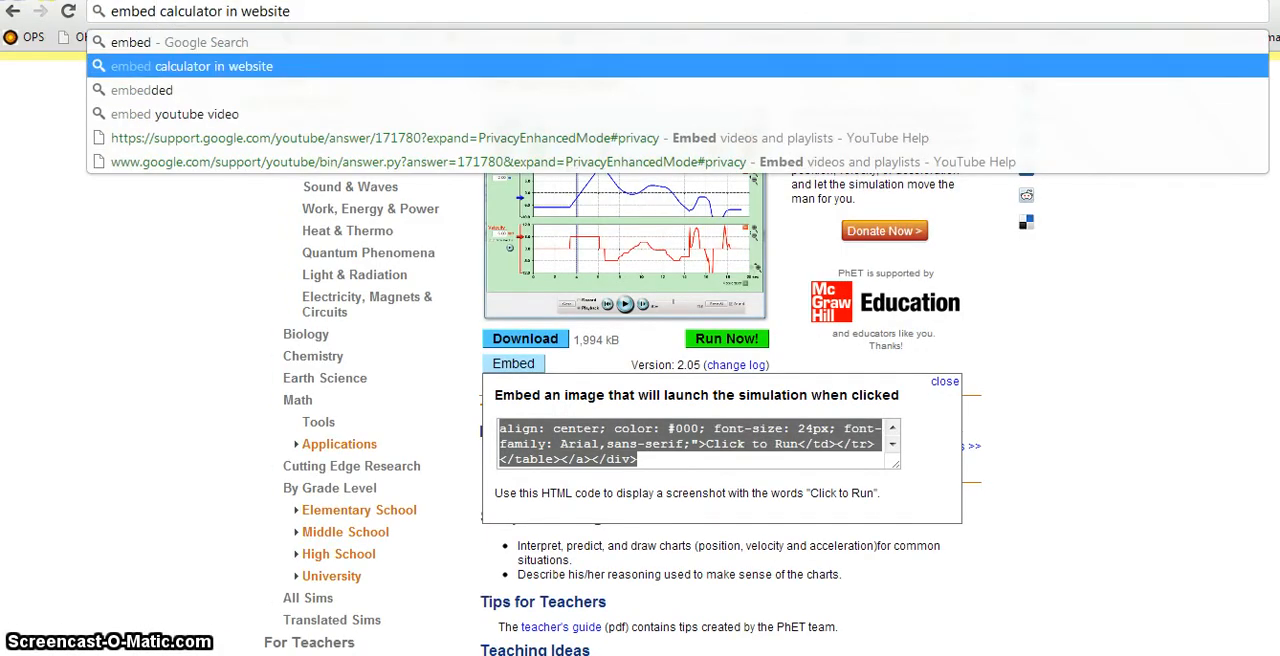
pyautogui.press('Return')
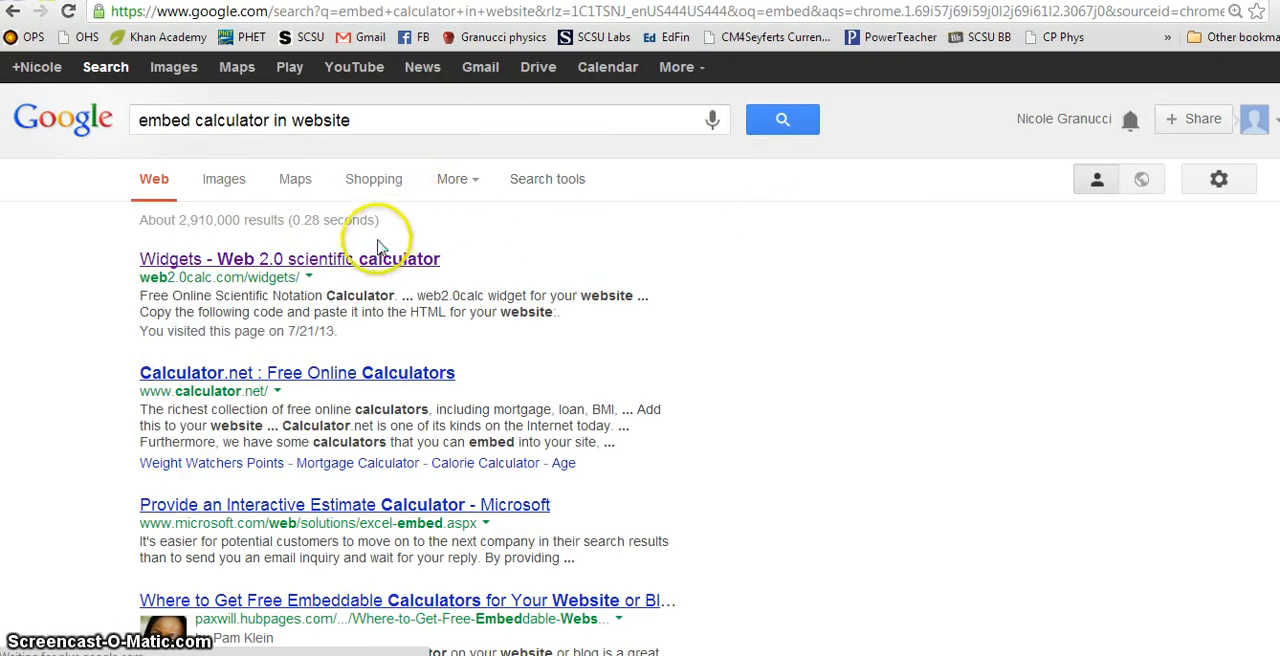
pyautogui.click(375, 265)
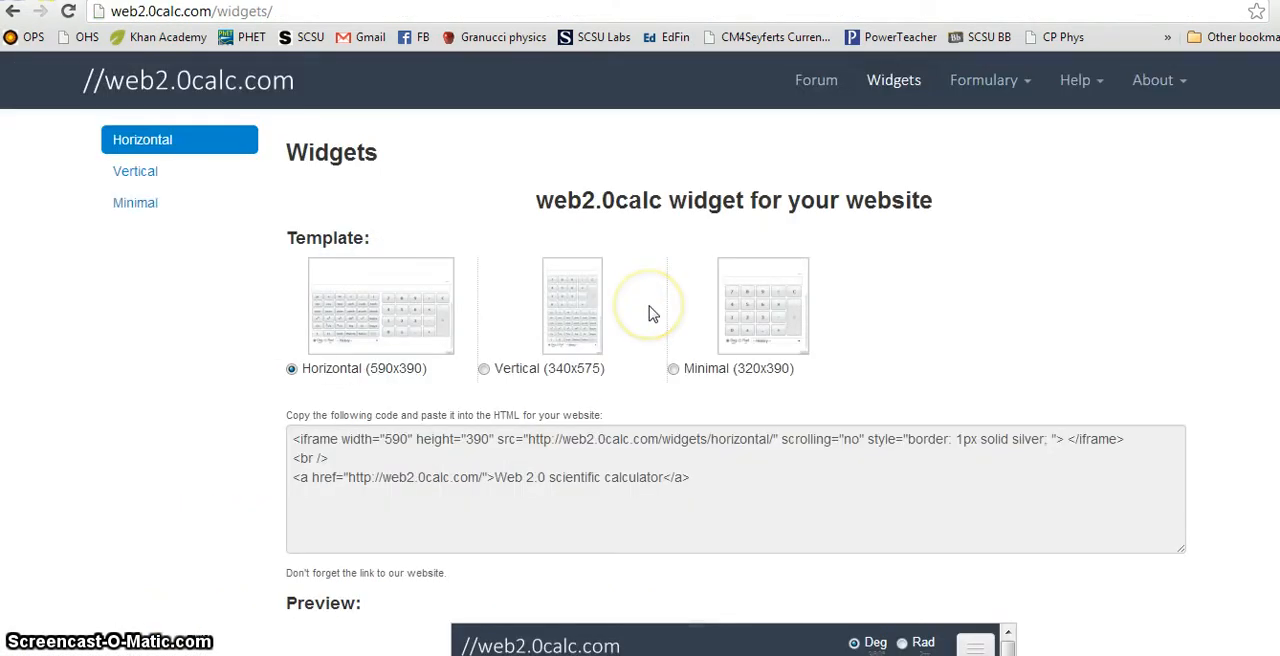
# Step: Choose the Vertical (340x575) calculator template and copy its embed code
pyautogui.scroll(-1, 648, 314)
pyautogui.click(490, 277)
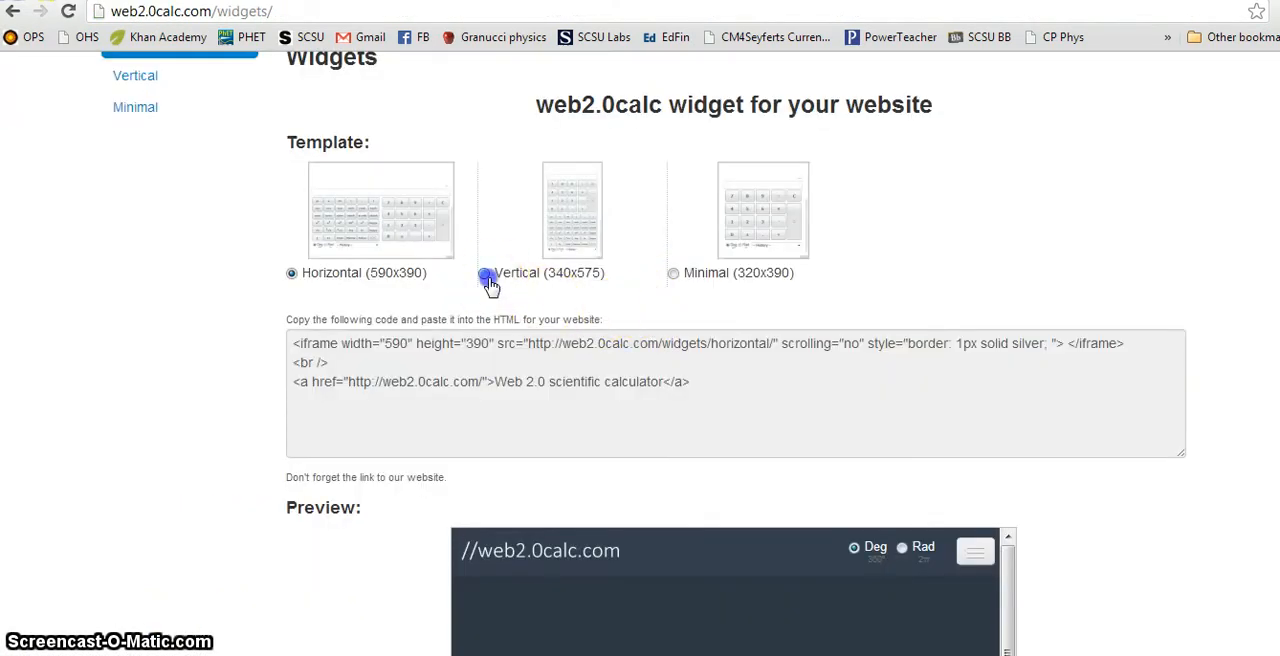
pyautogui.scroll(-1, 766, 322)
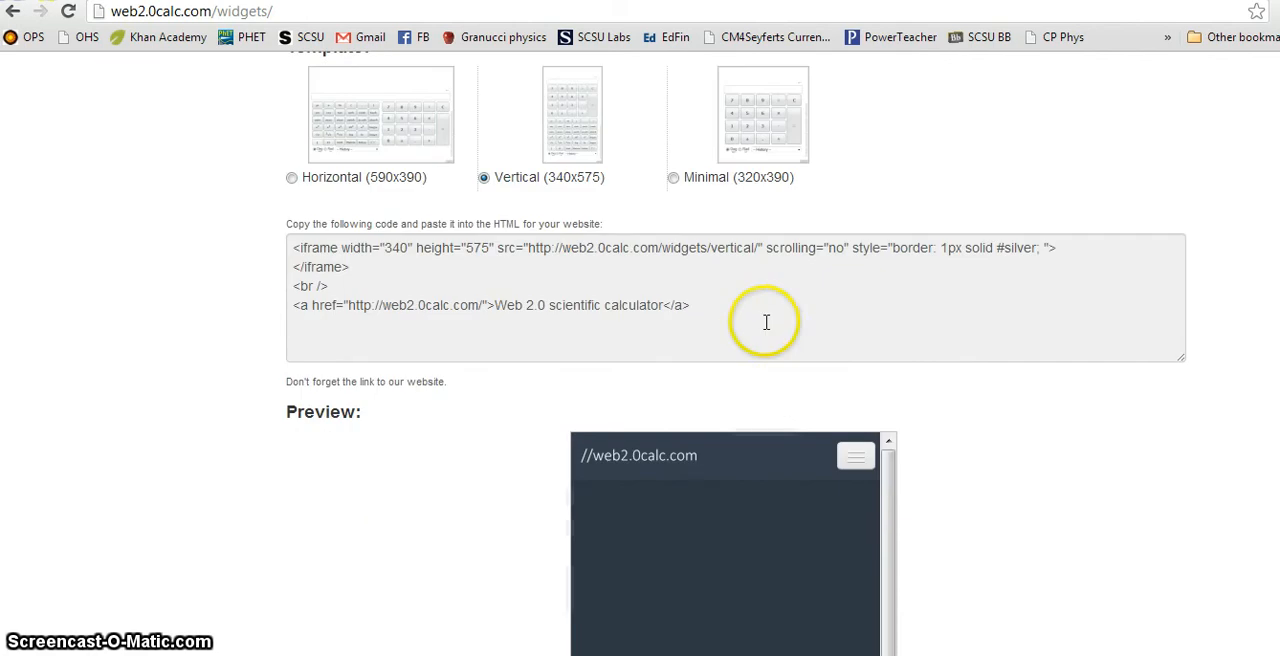
pyautogui.moveTo(734, 326); pyautogui.dragTo(287, 243)
pyautogui.hotkey('ctrl', 'c')
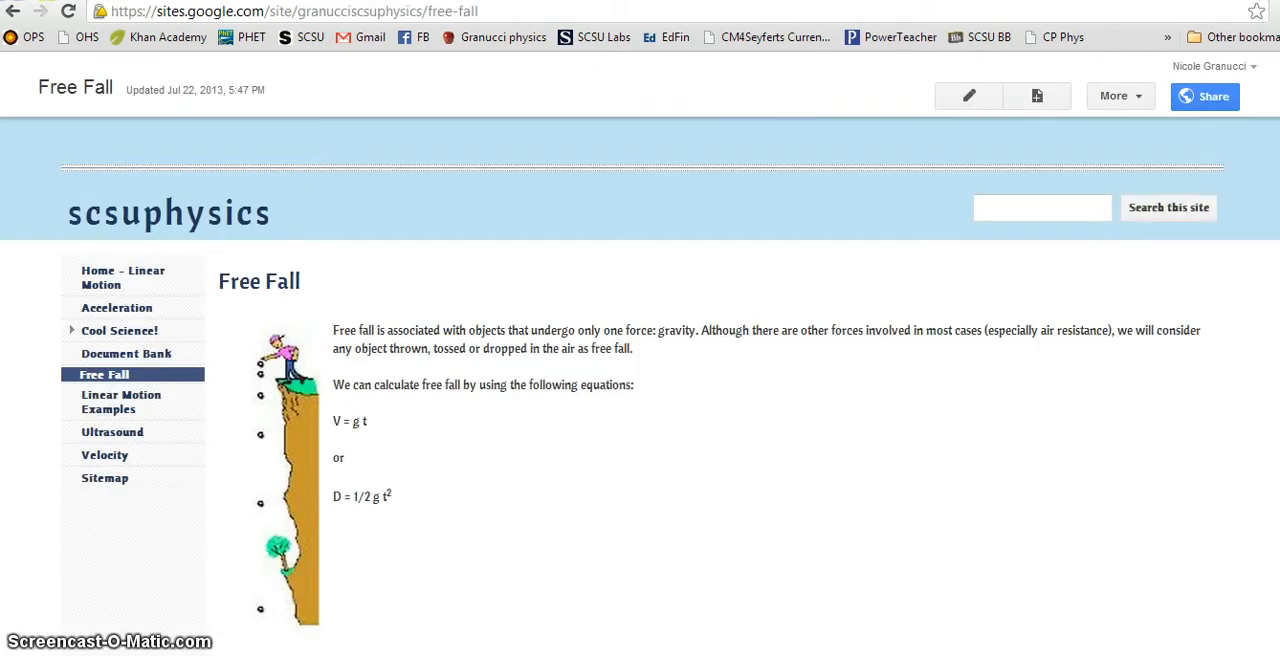
# Step: Edit the site's Free Fall page, open its HTML source and add a blank line below the Example 1 solution
pyautogui.scroll(-10, 494, 466)
pyautogui.scroll(15, 503, 421)
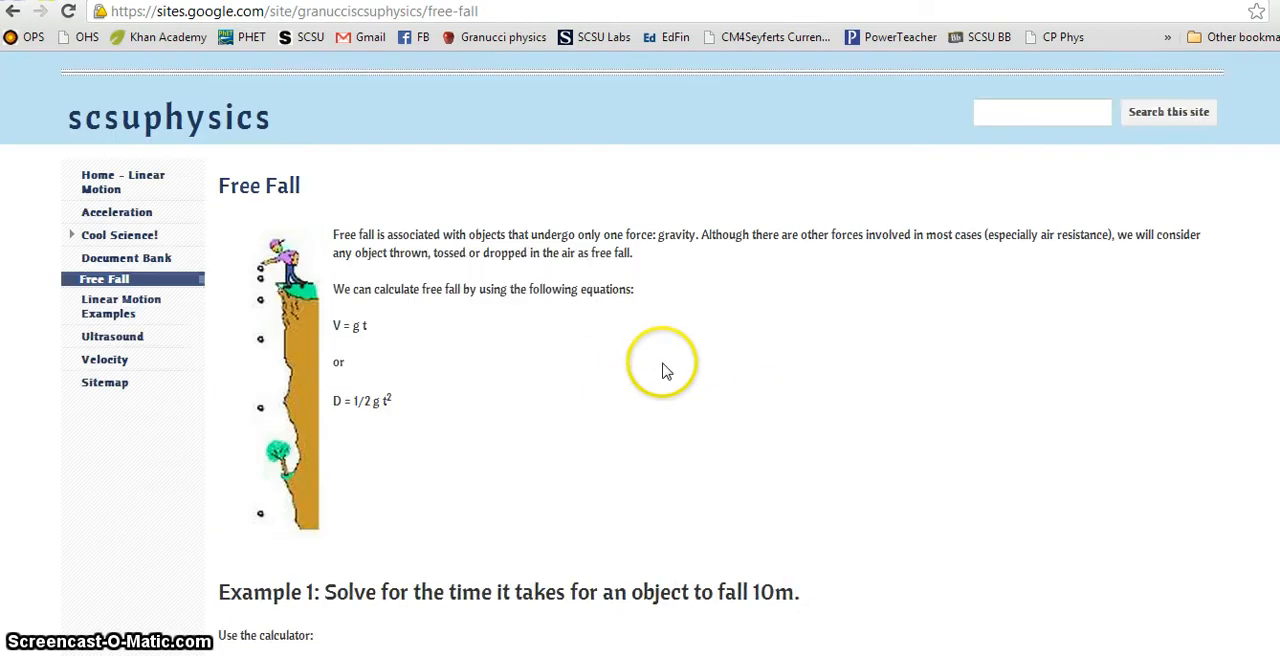
pyautogui.click(955, 104)
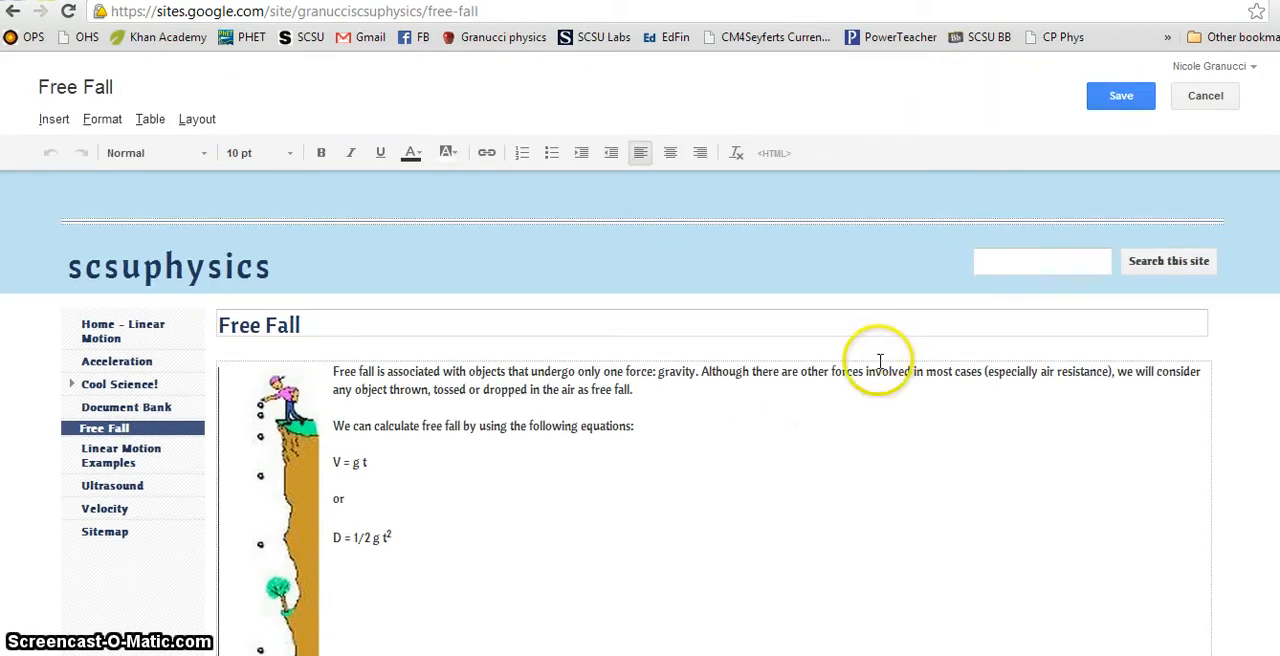
pyautogui.scroll(-15, 829, 429)
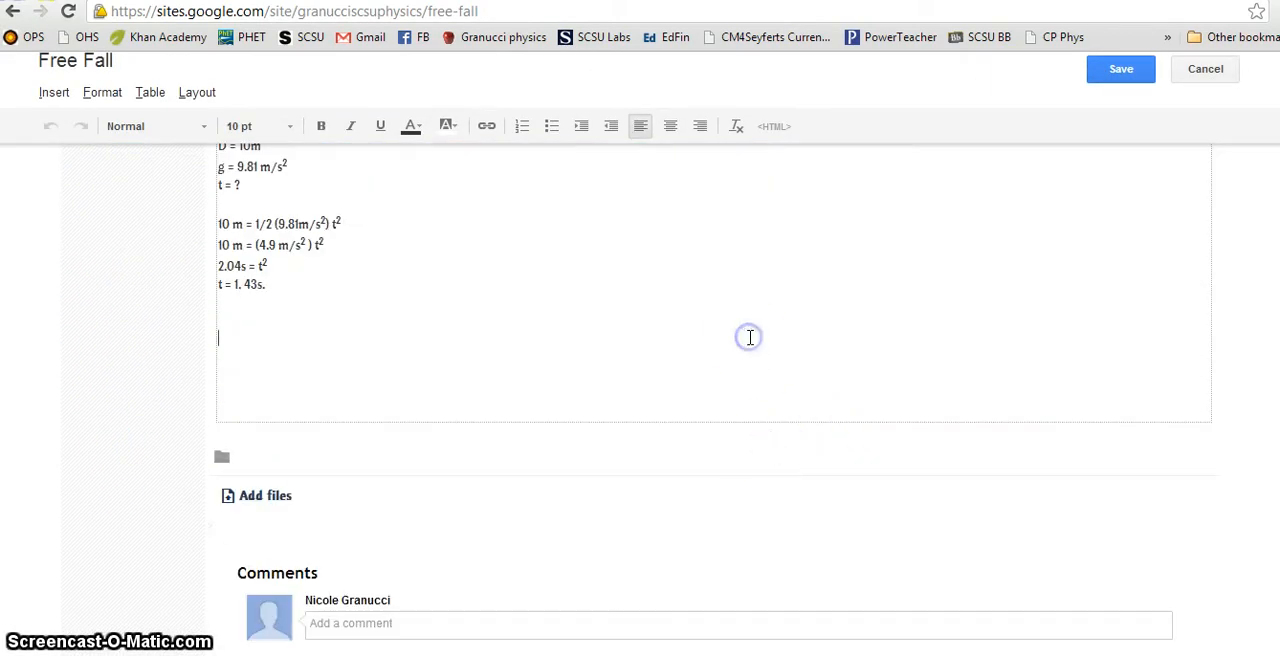
pyautogui.click(775, 128)
pyautogui.scroll(-6, 640, 390)
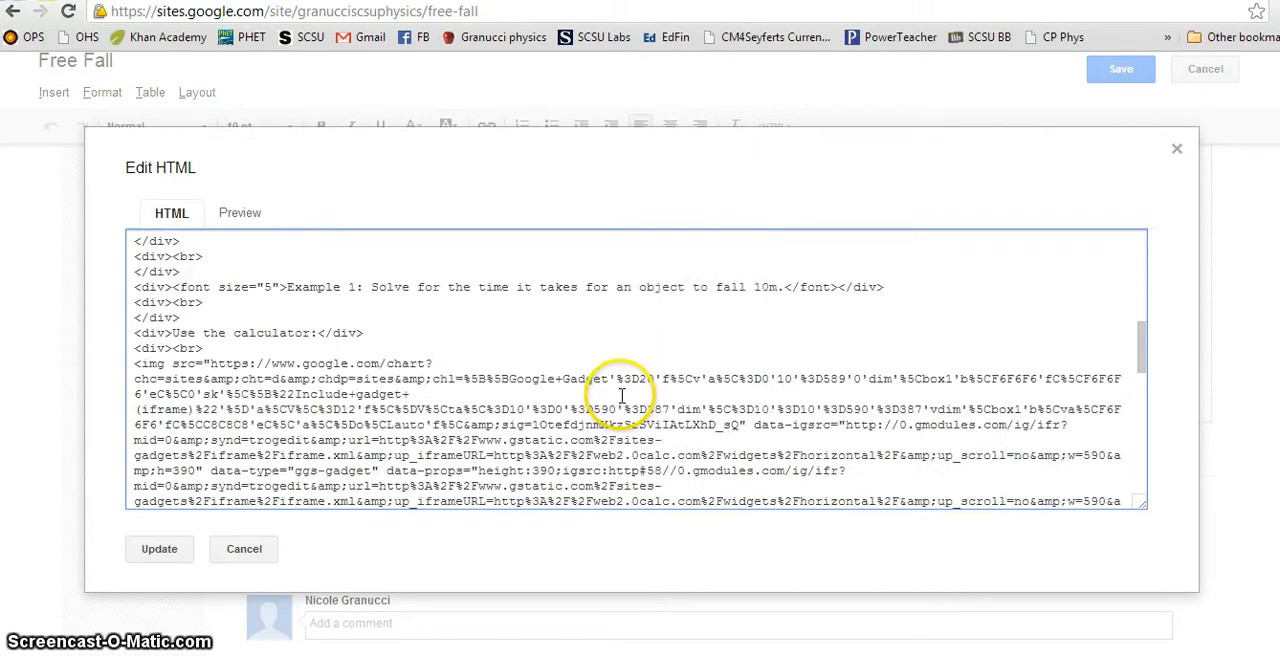
pyautogui.scroll(-10, 621, 396)
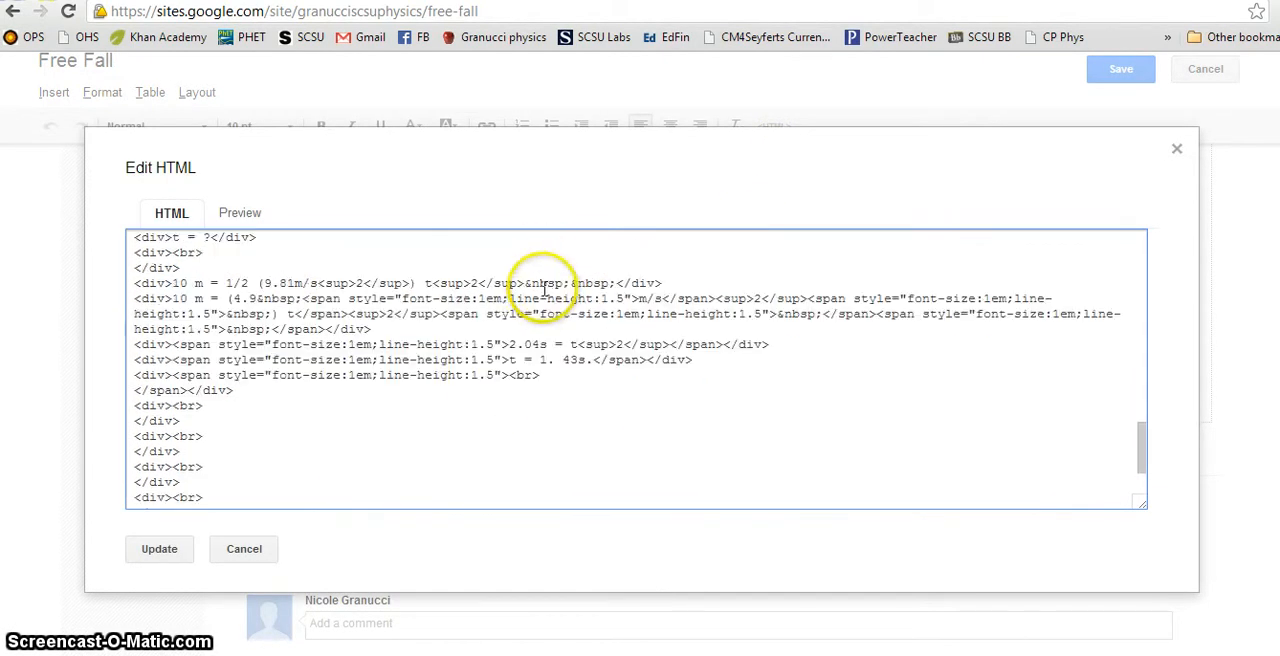
pyautogui.click(344, 427)
pyautogui.press('Return')
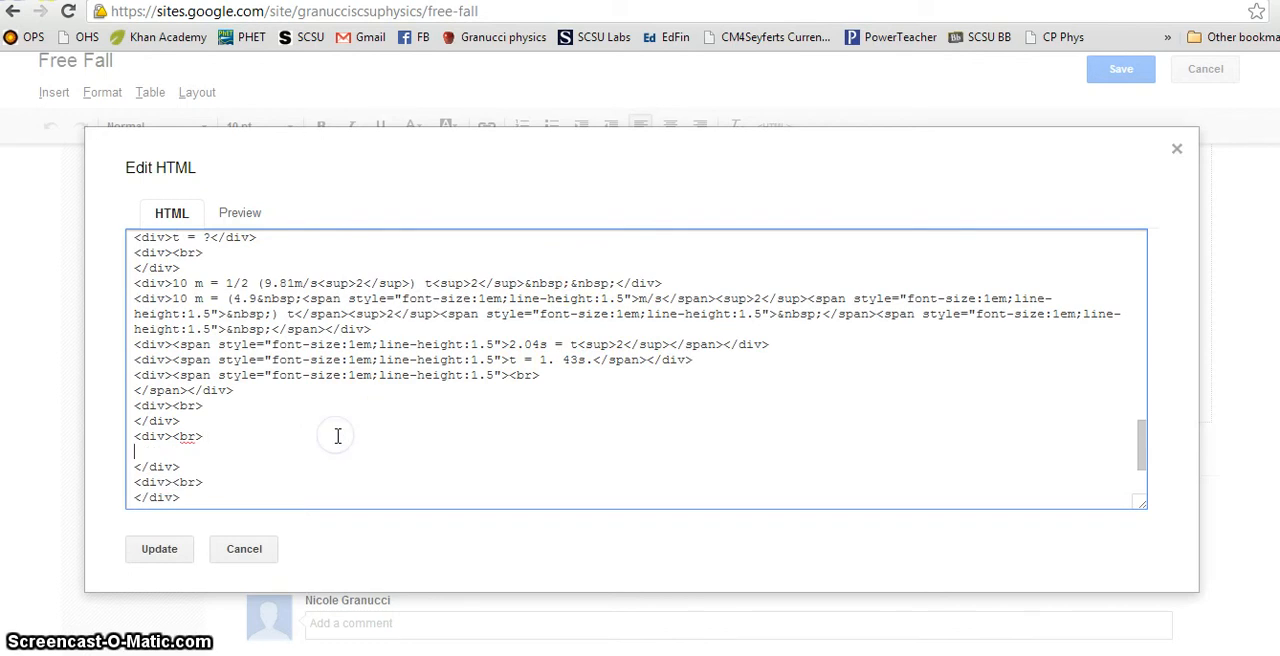
# Step: Paste the embed code, undo the paste, and recopy the vertical calculator's code from the web2.0calc widgets page
pyautogui.hotkey('ctrl', 'v')
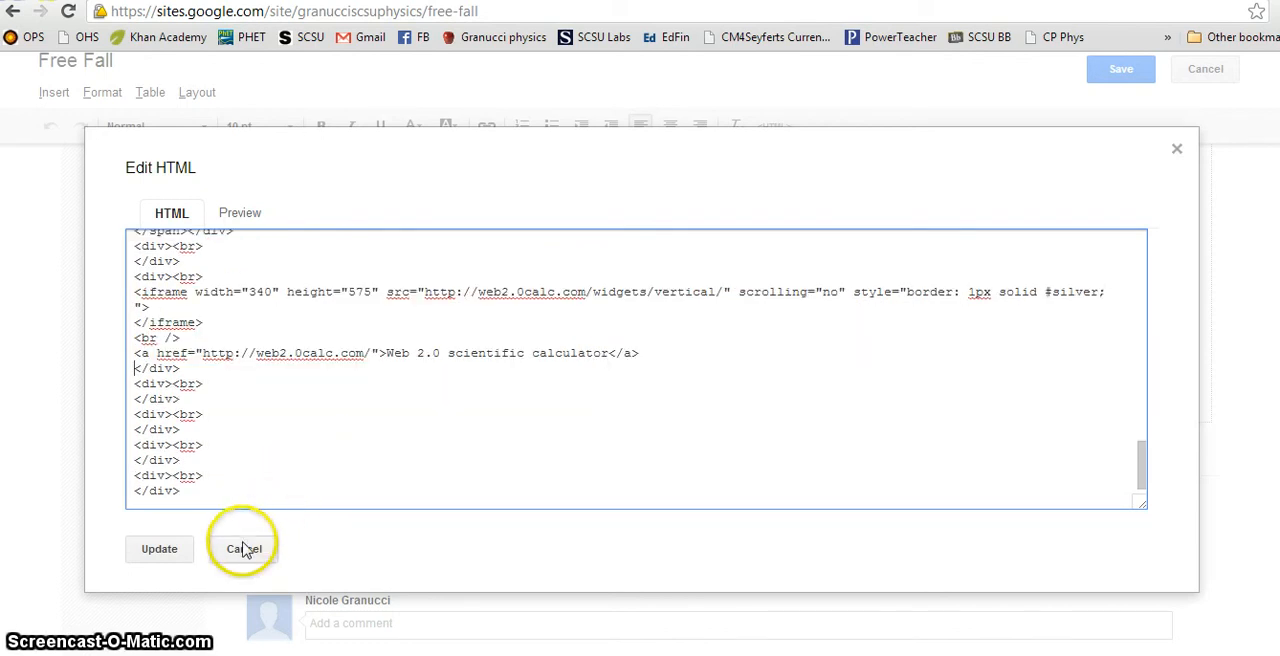
pyautogui.hotkey('ctrl', 'z')
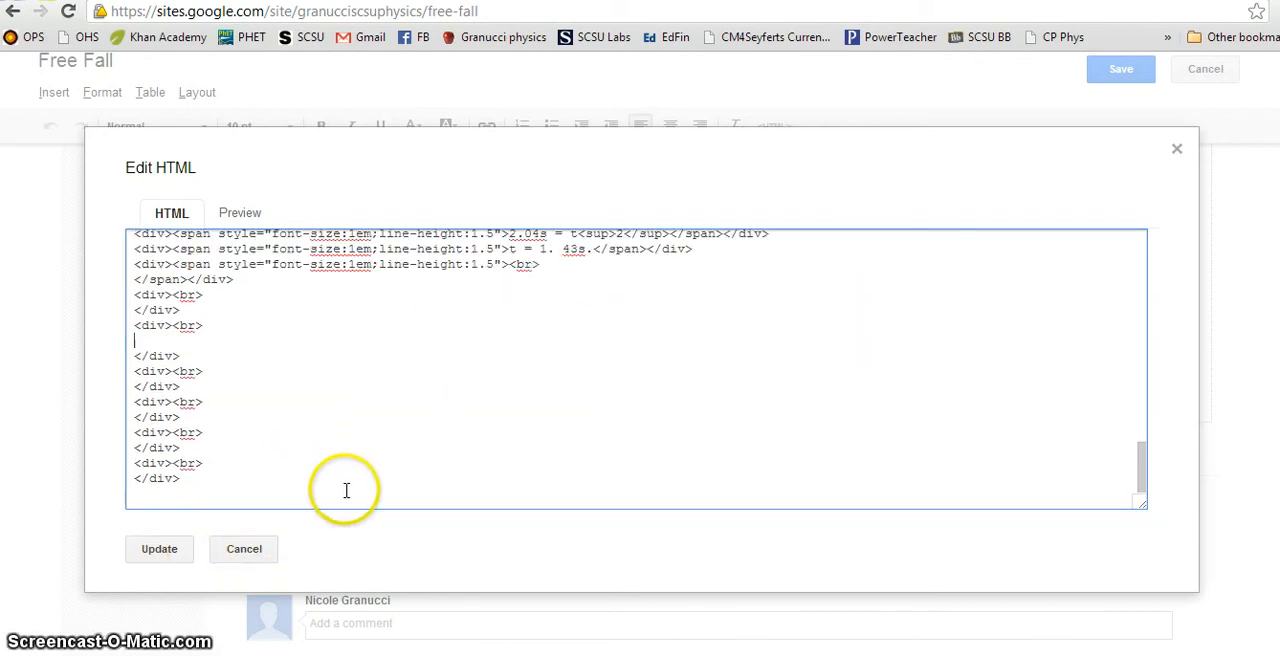
pyautogui.hotkey('ctrl', 'Tab')
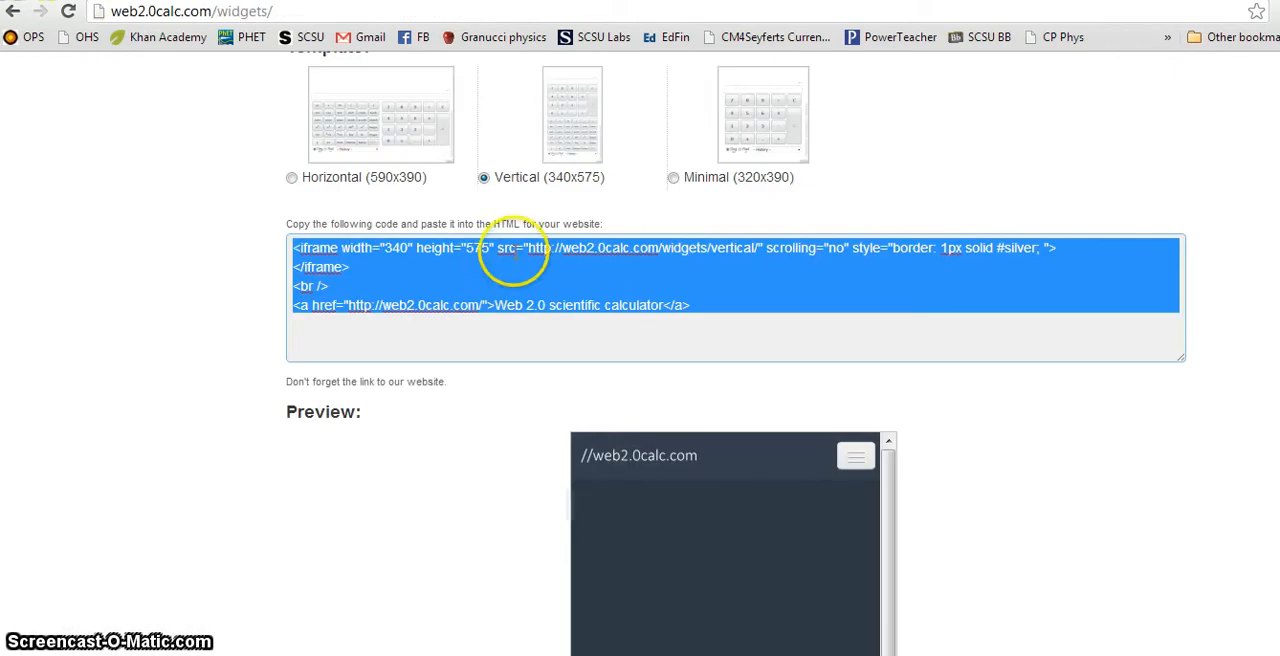
pyautogui.rightClick(404, 244)
pyautogui.click(451, 361)
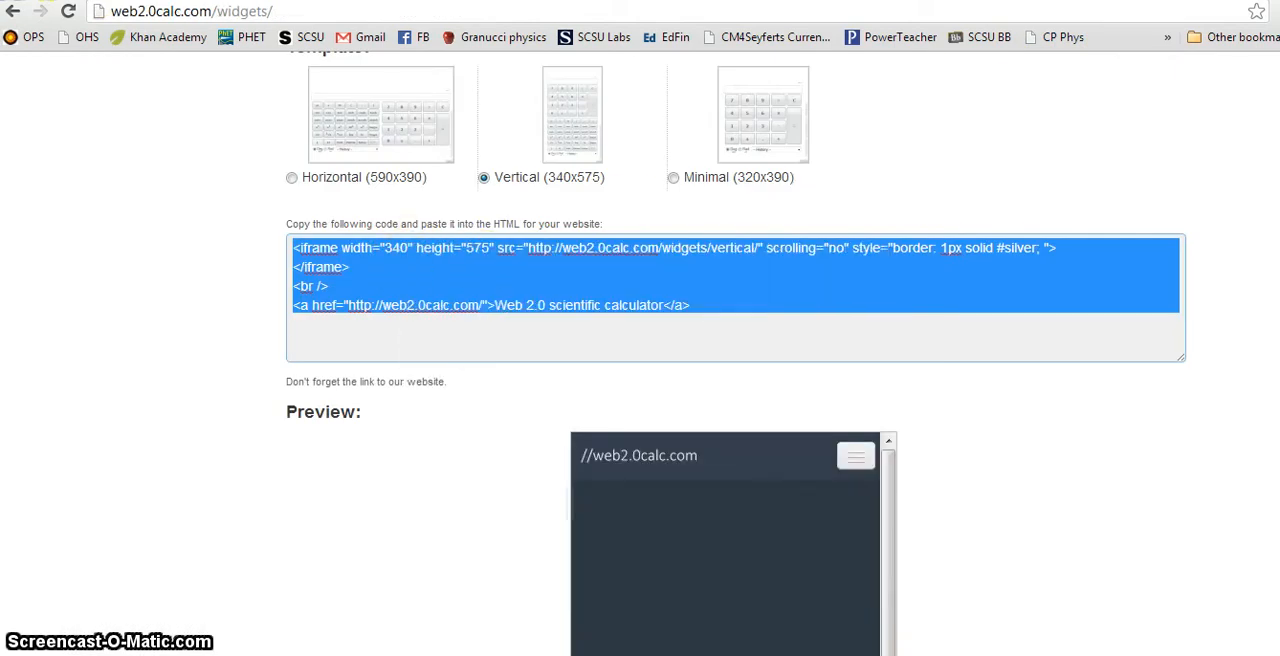
pyautogui.hotkey('ctrl', 'Tab')
# Step: Paste the vertical calculator's embed code below the Example 1 solution, update the HTML and save the Free Fall page
pyautogui.hotkey('ctrl', 'v')
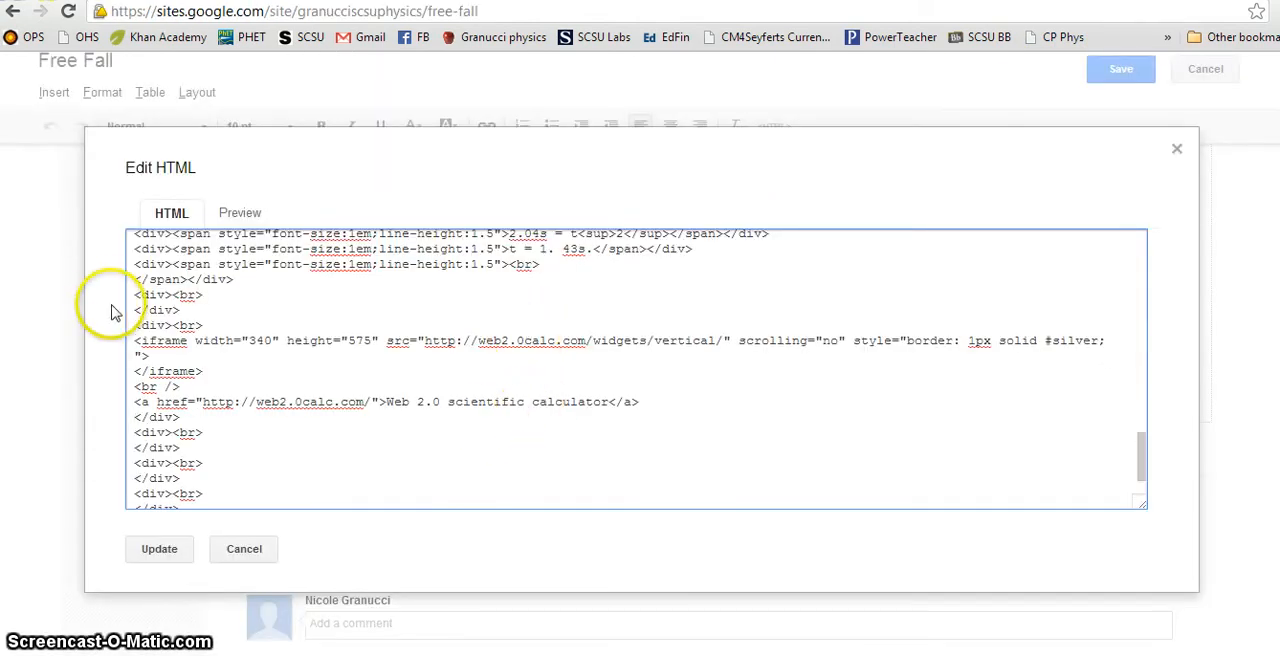
pyautogui.click(165, 549)
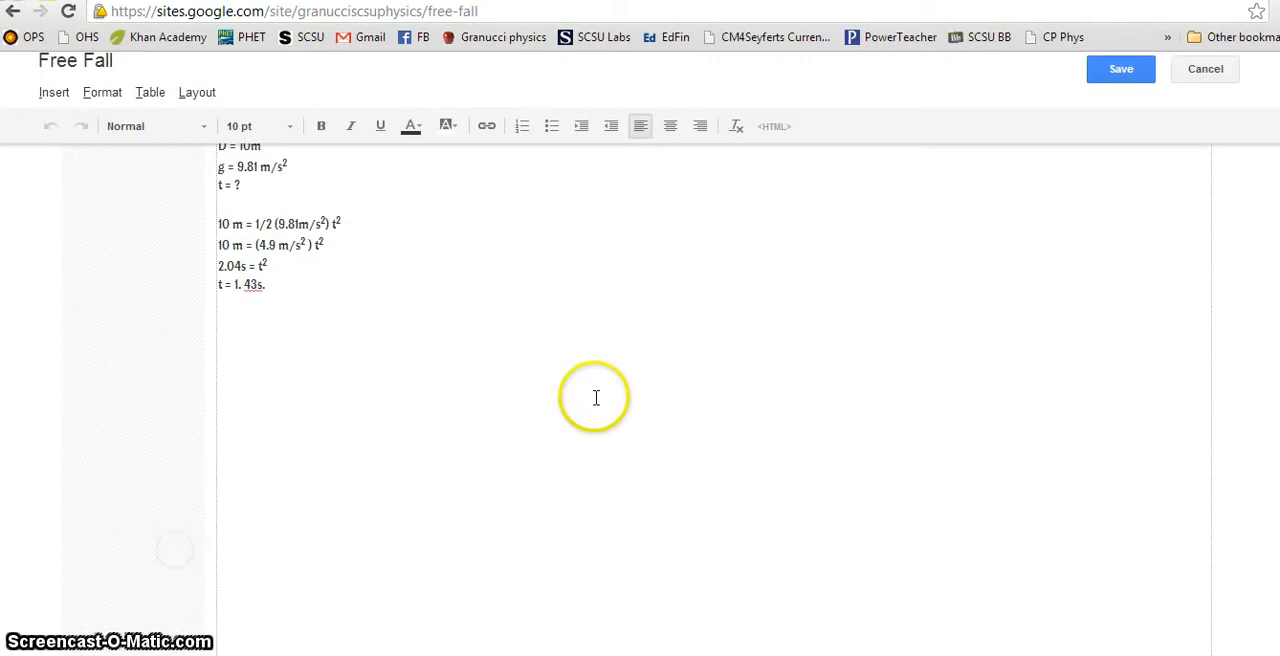
pyautogui.scroll(-5, 604, 395)
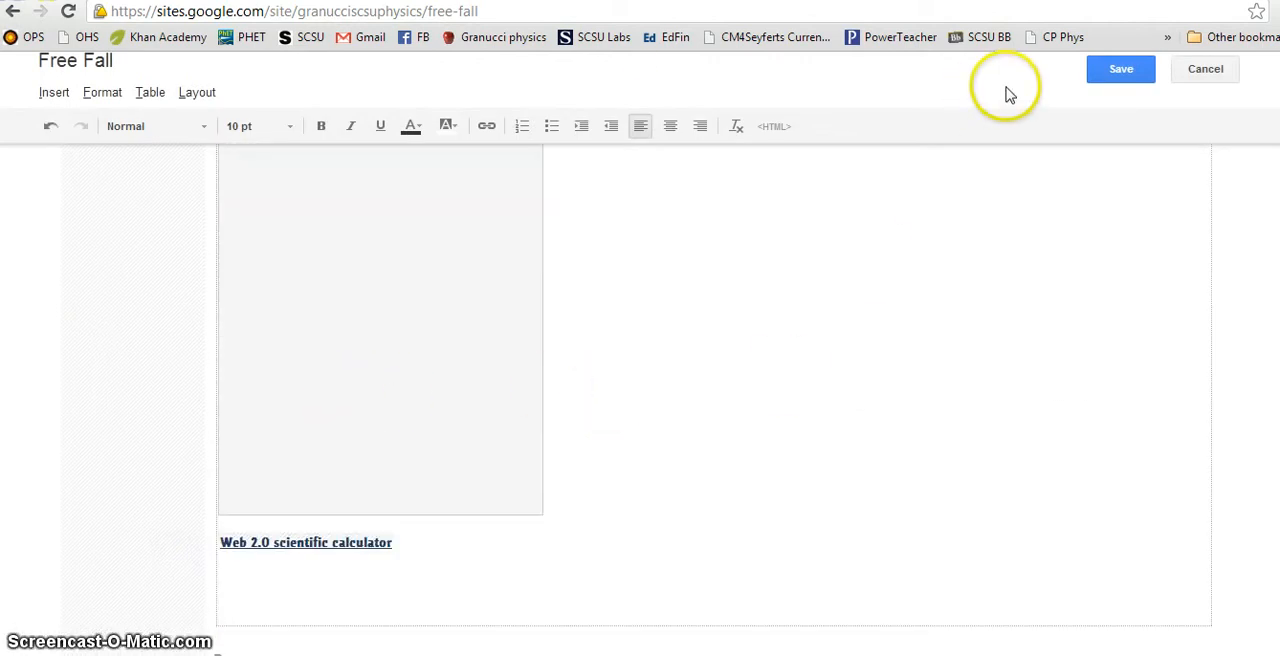
pyautogui.click(1118, 69)
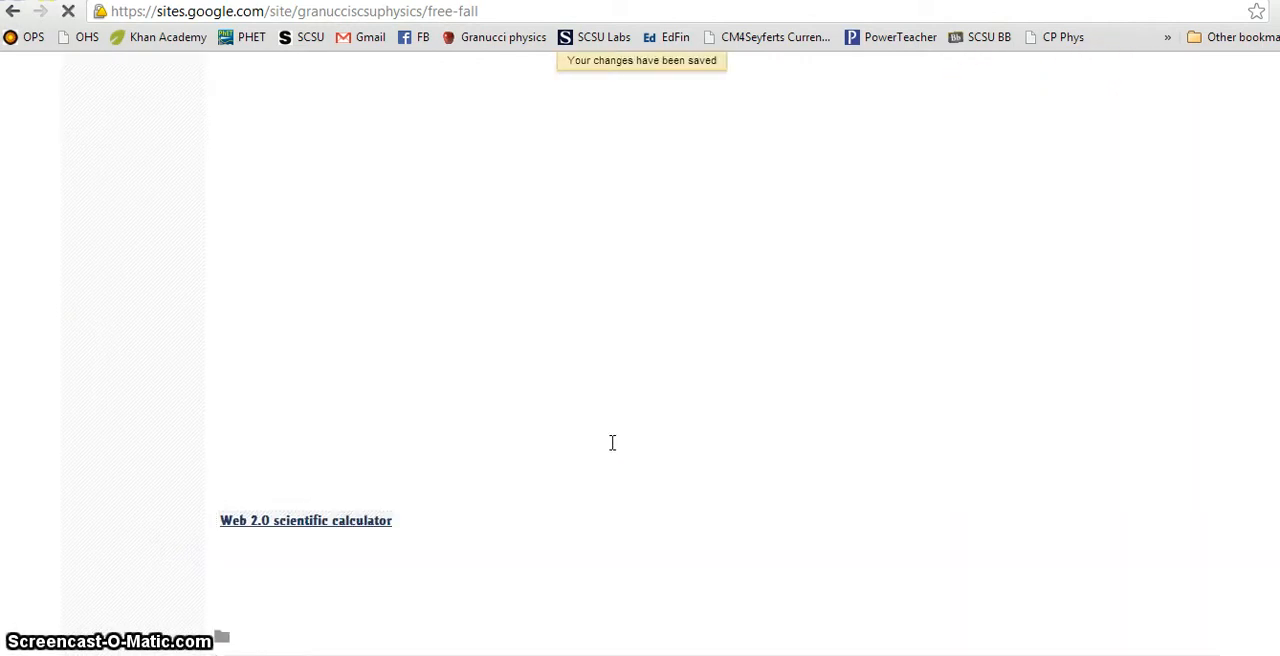
# Step: Test the newly embedded vertical calculator by computing 23 + 6 and multiplying the result by 3
pyautogui.scroll(4, 610, 447)
pyautogui.scroll(-3, 610, 447)
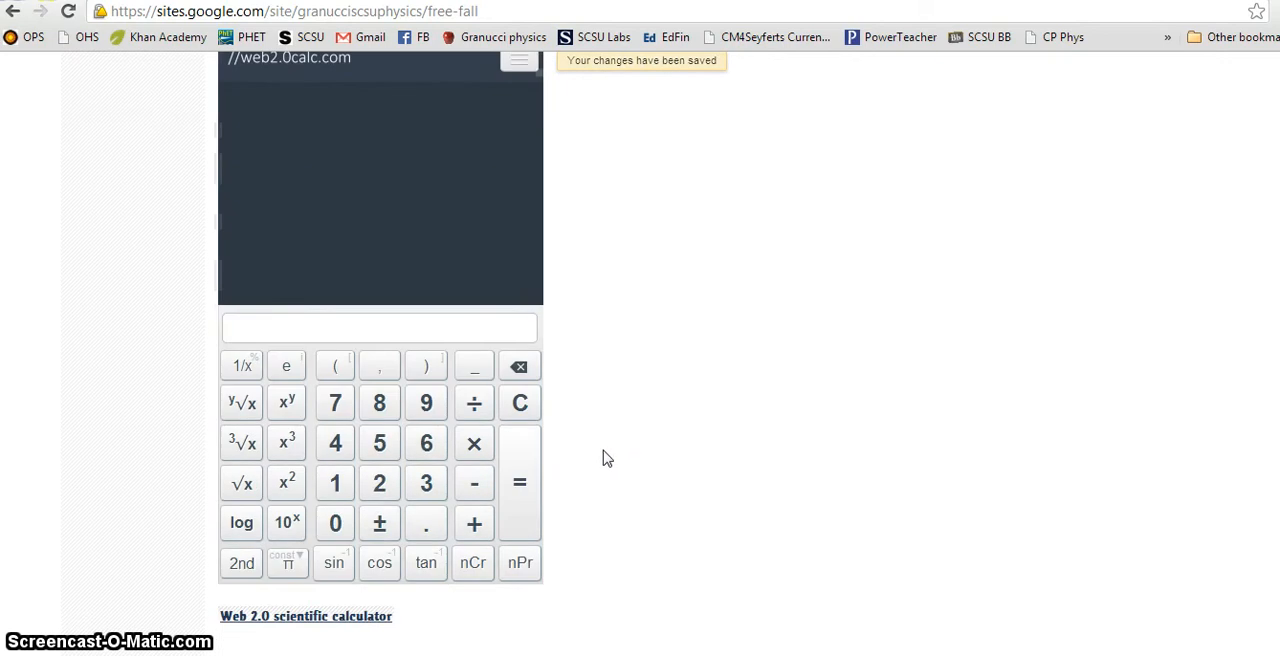
pyautogui.click(376, 497)
pyautogui.click(378, 490)
pyautogui.click(426, 483)
pyautogui.click(474, 522)
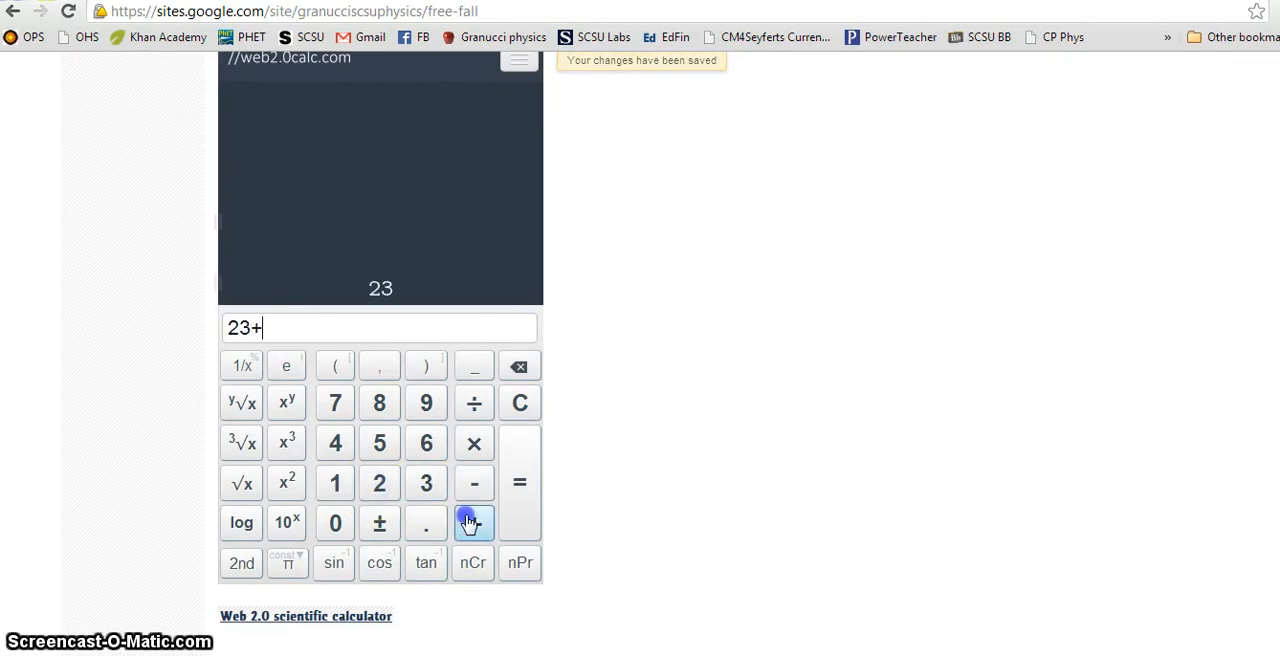
pyautogui.click(426, 443)
pyautogui.click(514, 505)
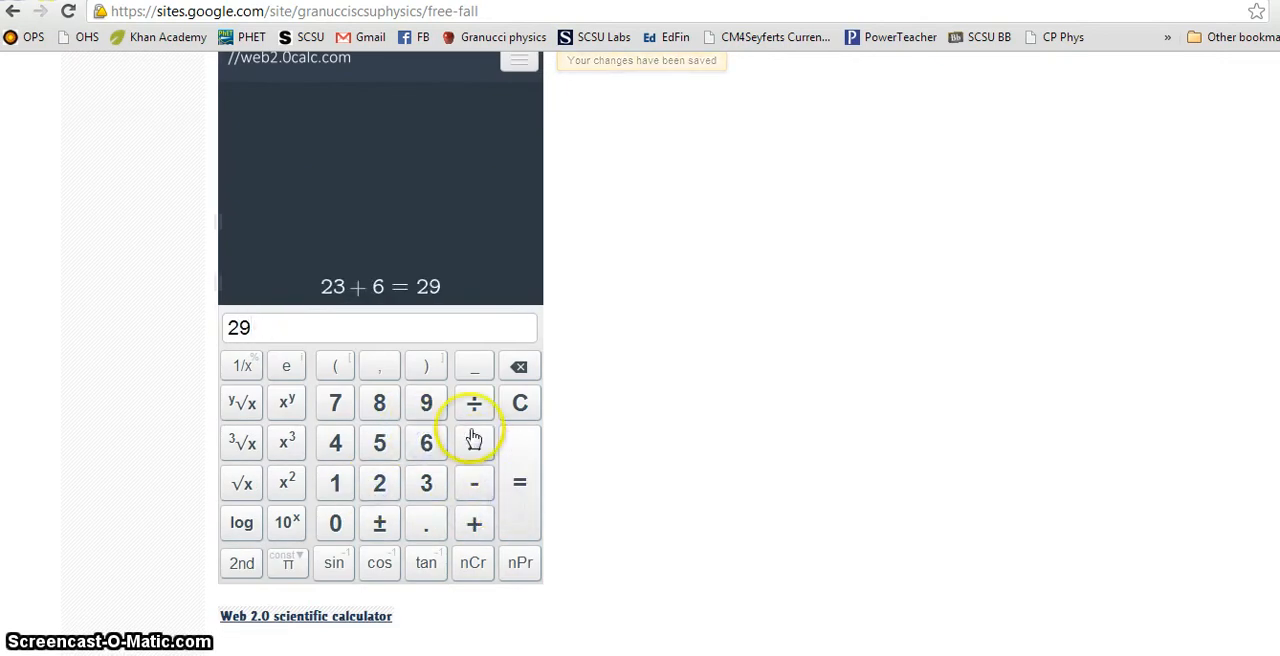
pyautogui.click(474, 443)
pyautogui.click(440, 484)
pyautogui.click(525, 478)
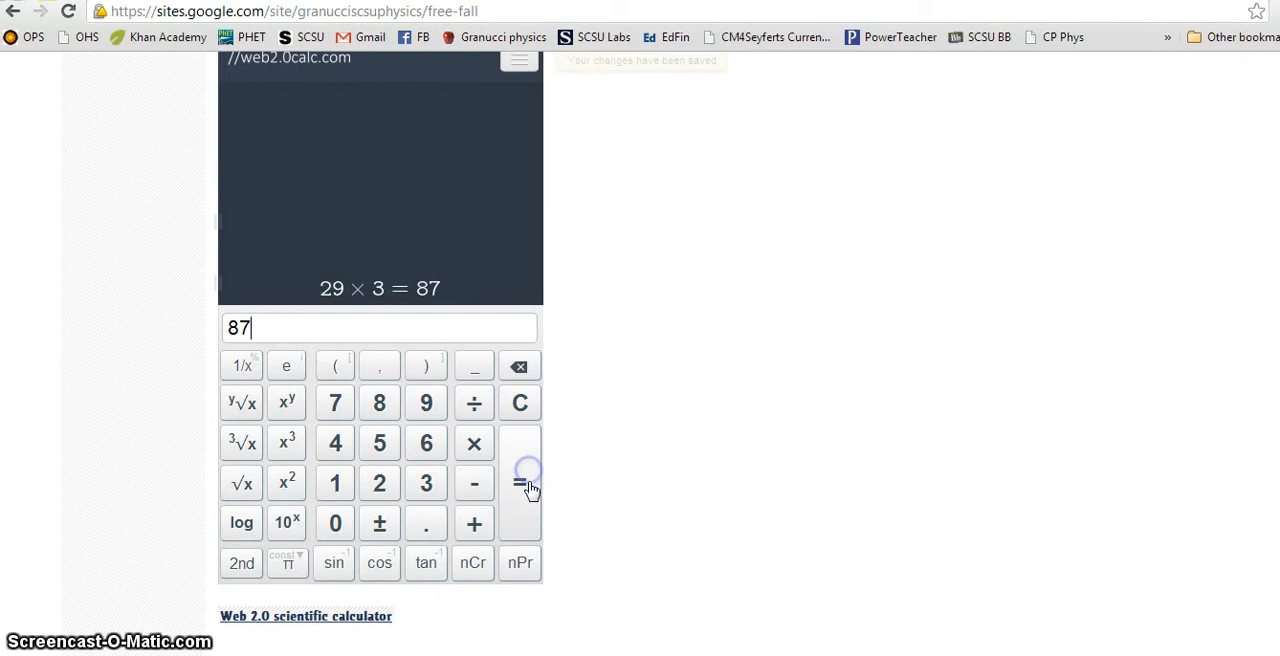
# Step: Review the page around the new calculator and highlight the worked solution for Example 1
pyautogui.scroll(6, 503, 491)
pyautogui.scroll(-8, 502, 491)
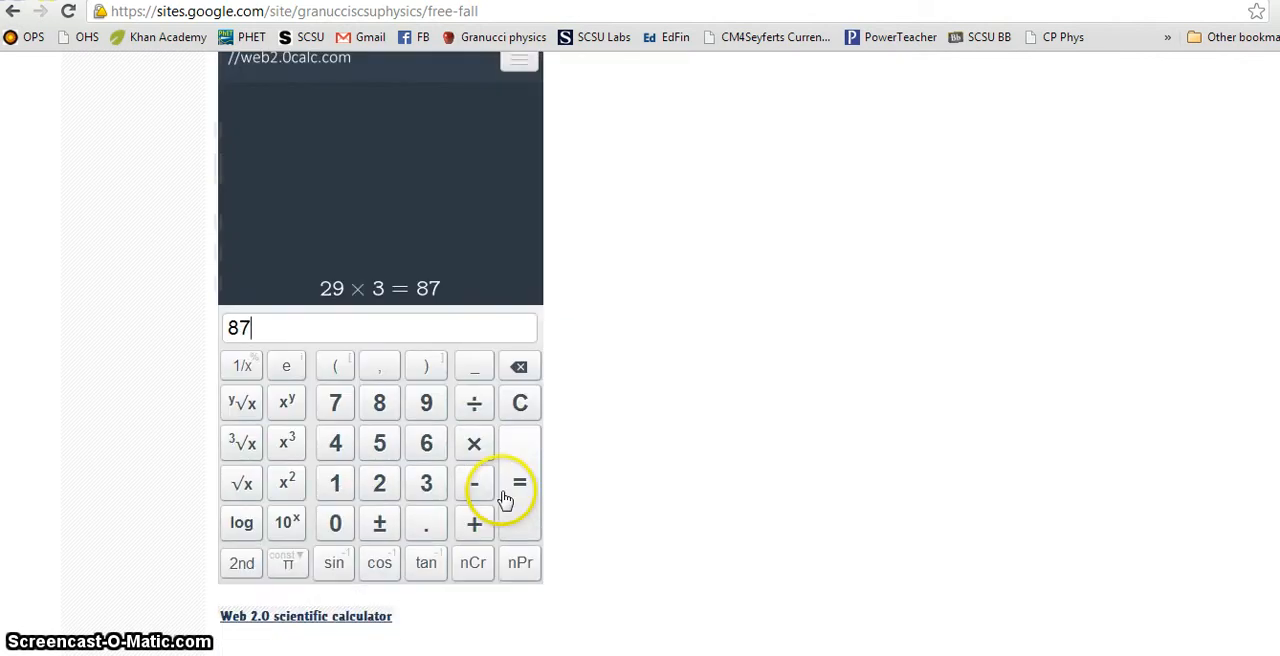
pyautogui.scroll(-1, 504, 499)
pyautogui.scroll(4, 504, 497)
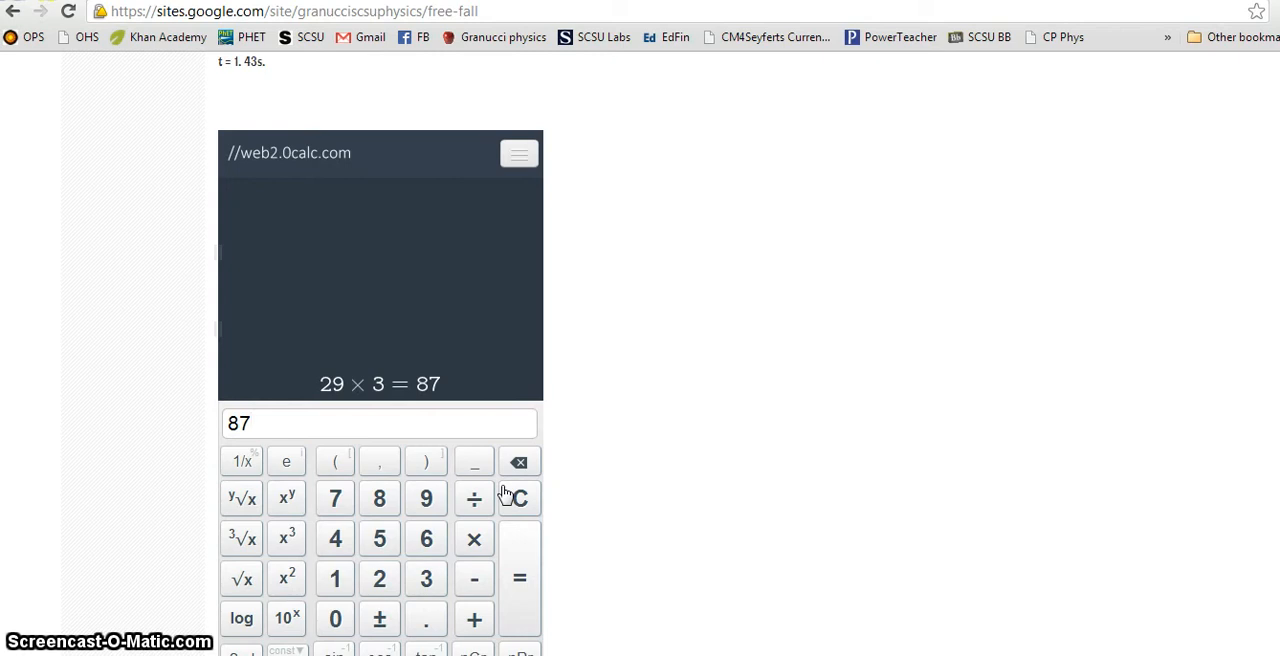
pyautogui.scroll(1, 505, 495)
pyautogui.scroll(-3, 440, 340)
pyautogui.moveTo(294, 443); pyautogui.dragTo(211, 288)
pyautogui.click(636, 421)
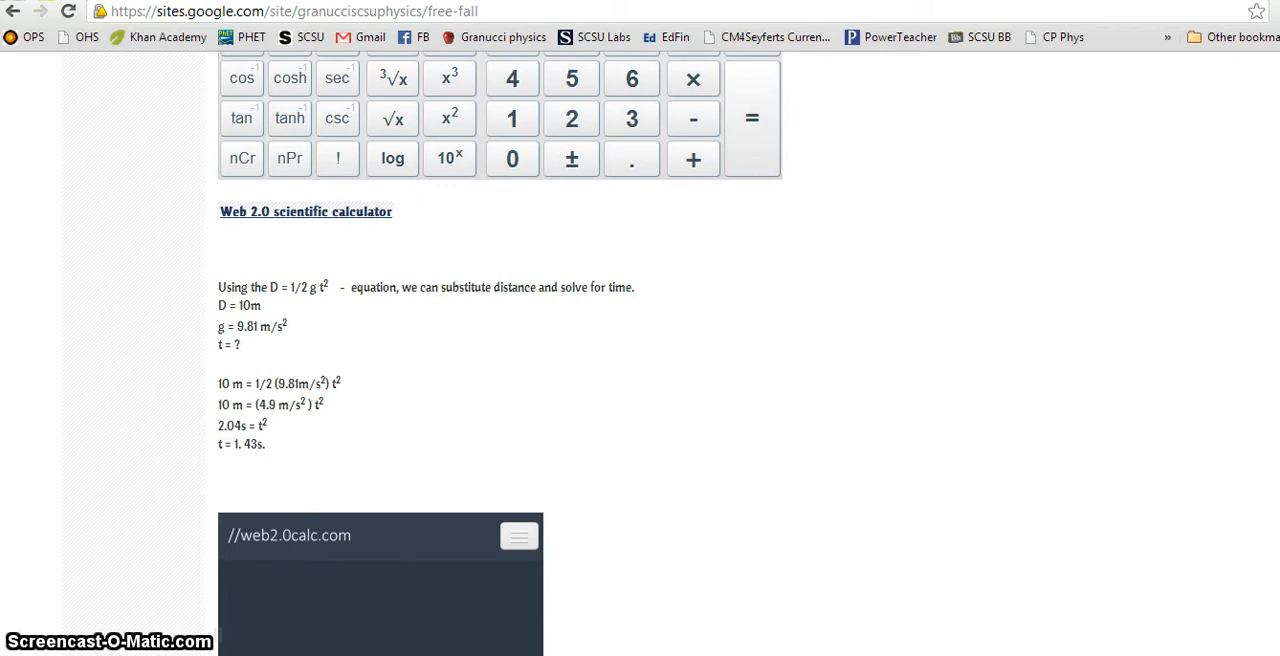
# Step: Switch to the PHYS 103 Webpage Design Project PDF and highlight requirement 5 about one video describing physics content
pyautogui.moveTo(318, 655)
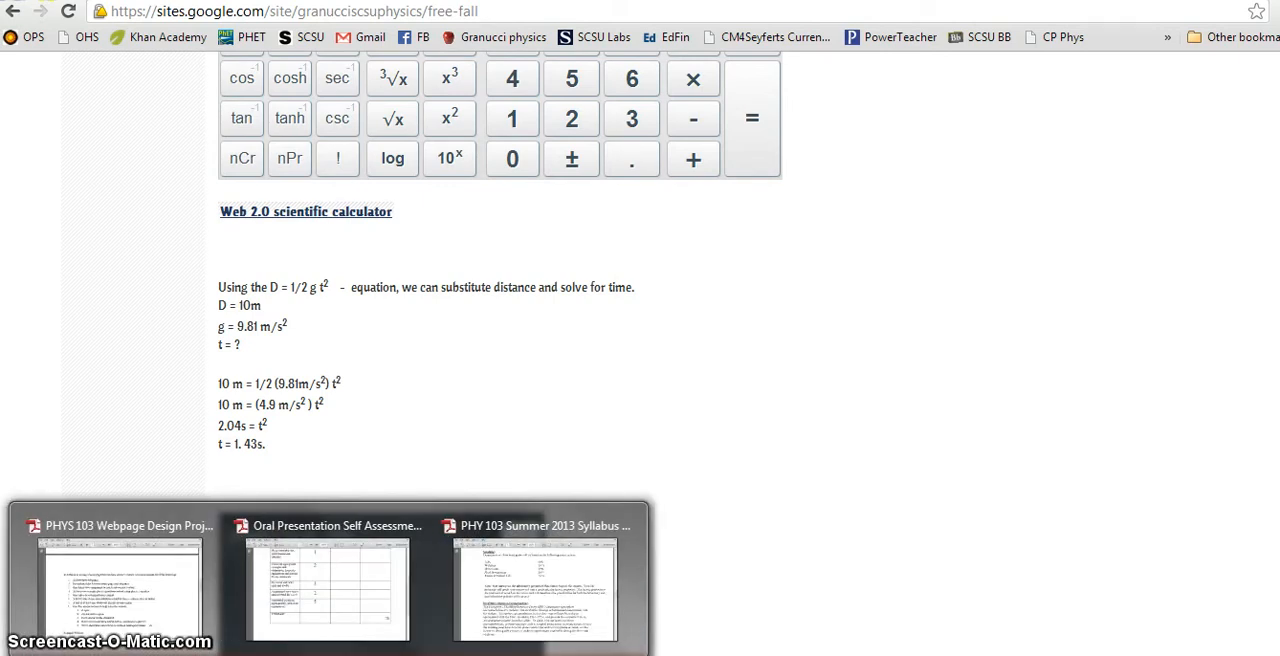
pyautogui.click(186, 594)
pyautogui.scroll(-1, 470, 388)
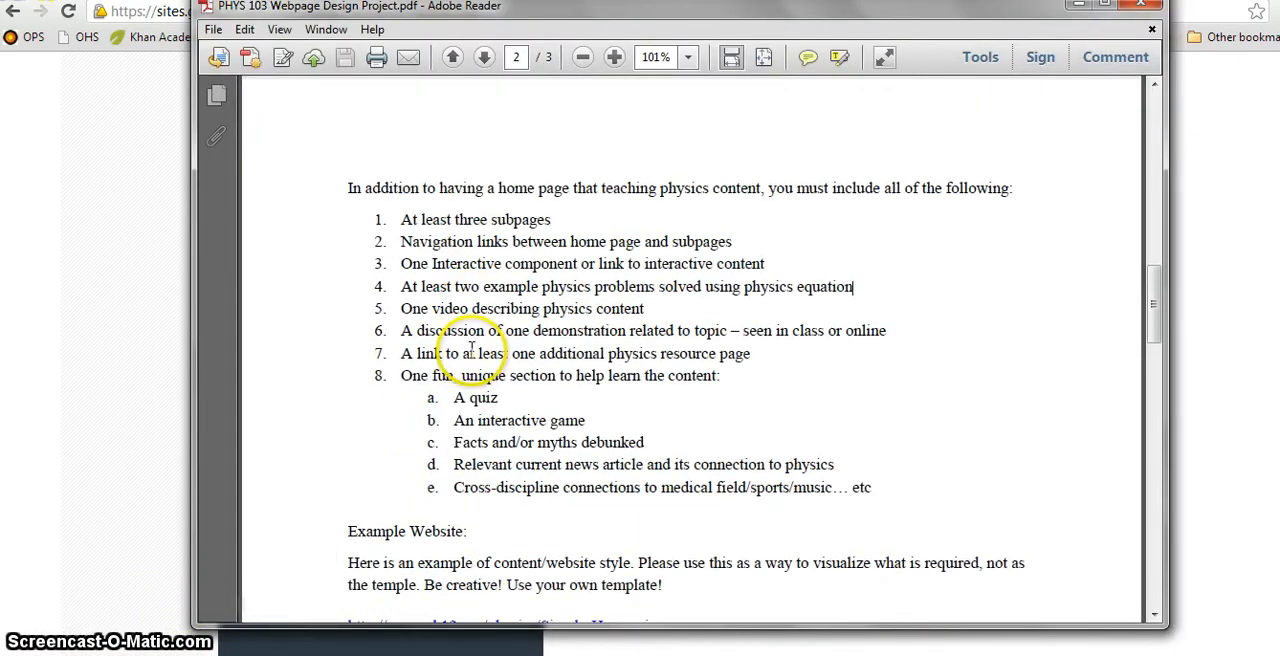
pyautogui.moveTo(400, 309); pyautogui.dragTo(648, 310)
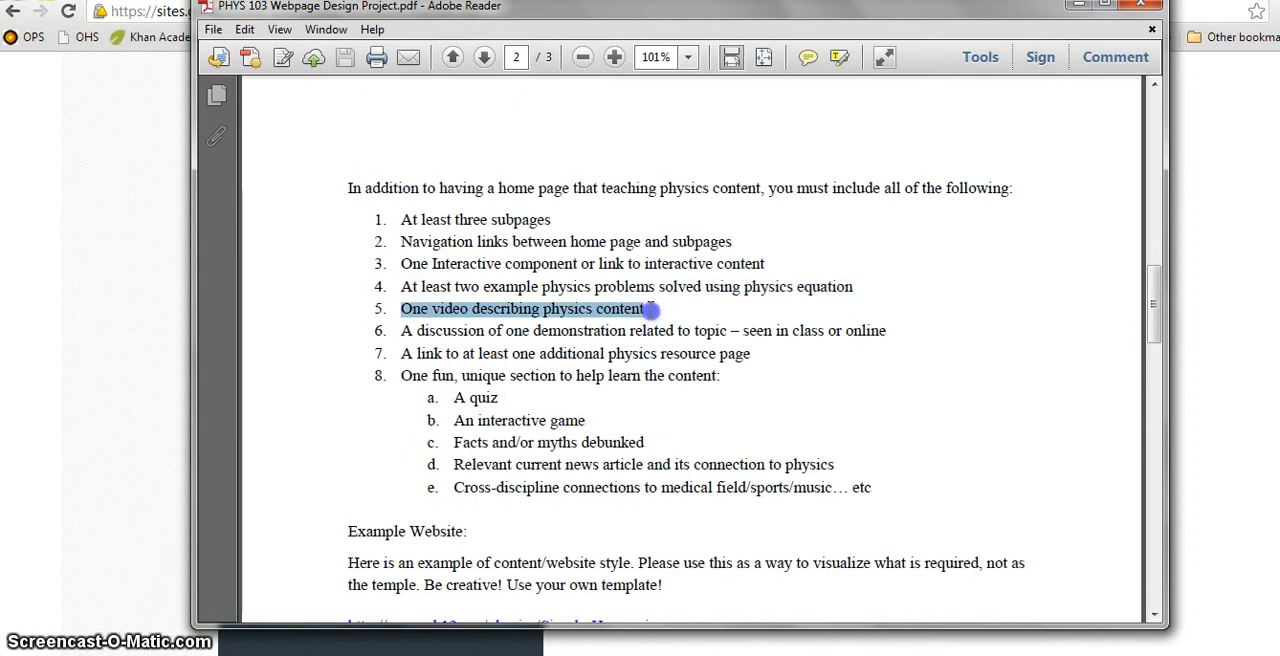
# Step: Return to the site and open the Home - Linear Motion page to view its embedded YouTube video
pyautogui.click(64, 321)
pyautogui.scroll(10, 300, 380)
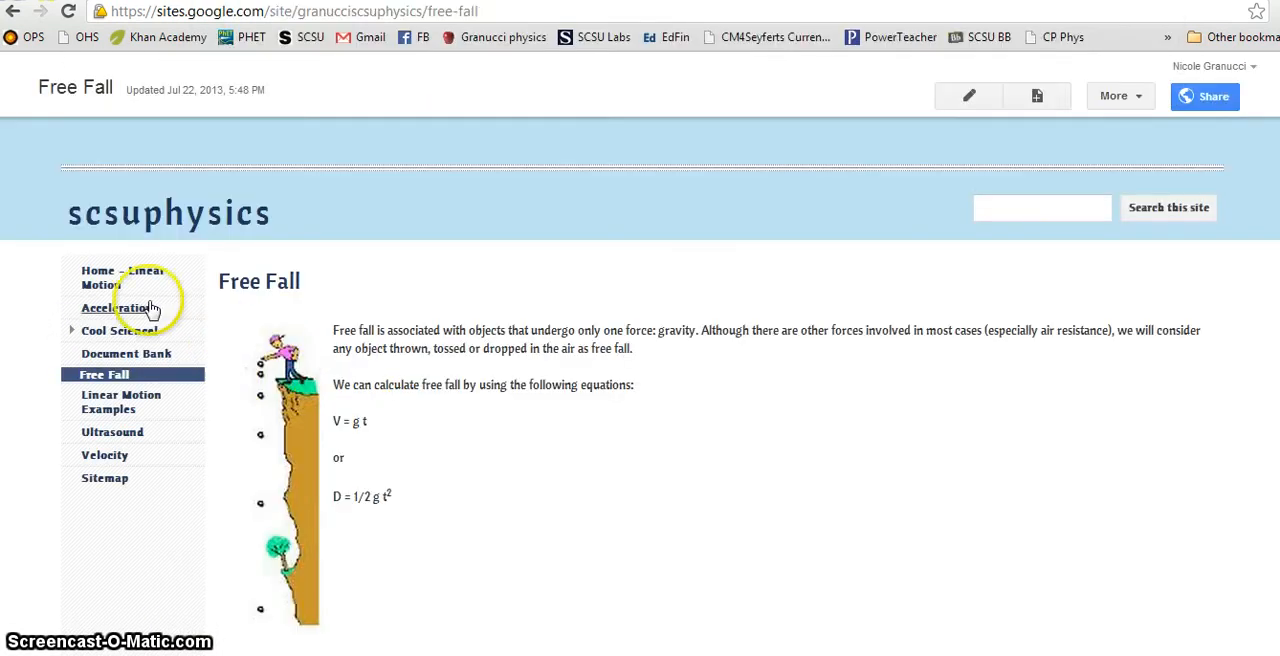
pyautogui.click(150, 275)
pyautogui.scroll(-2, 660, 537)
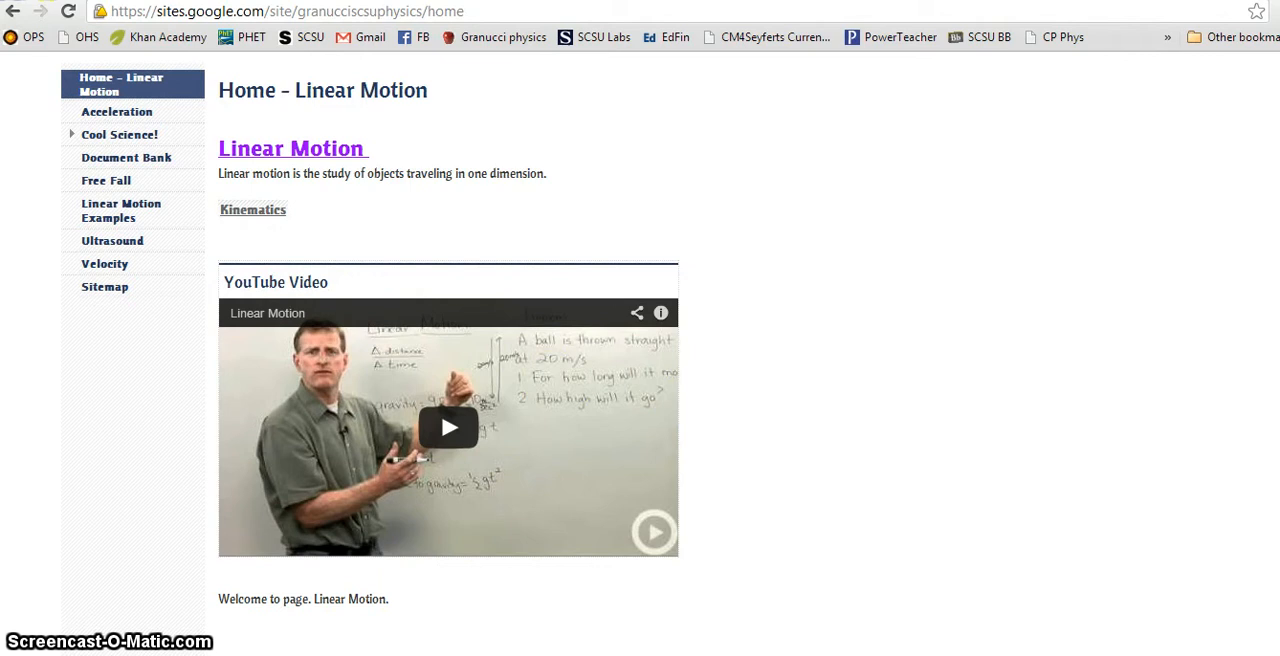
# Step: Switch to the project PDF, highlight requirement 6 about discussing one demonstration, and return to the site
pyautogui.click(86, 578)
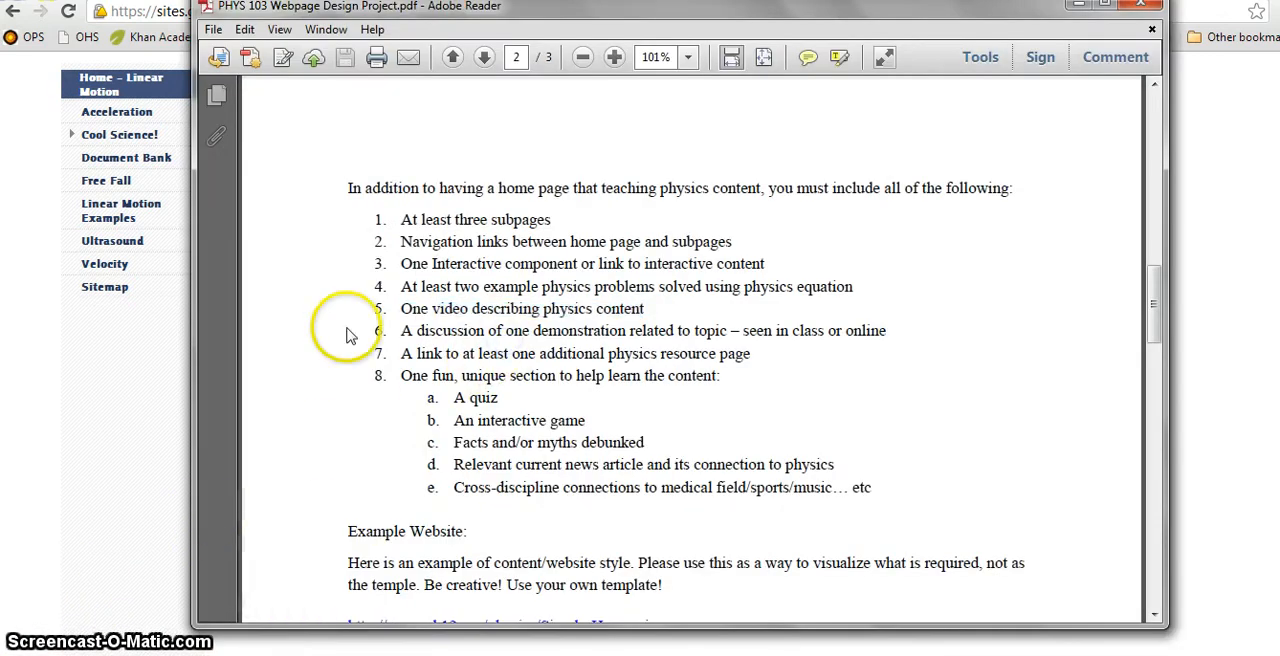
pyautogui.moveTo(405, 331); pyautogui.dragTo(540, 333)
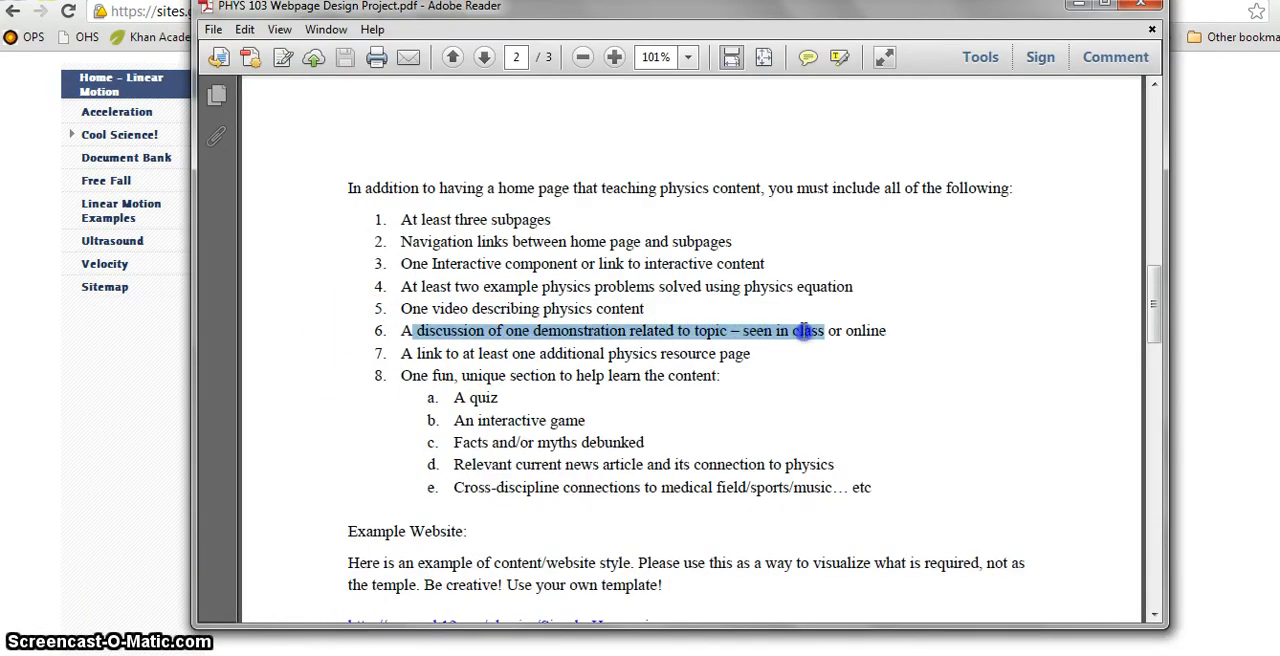
pyautogui.click(109, 448)
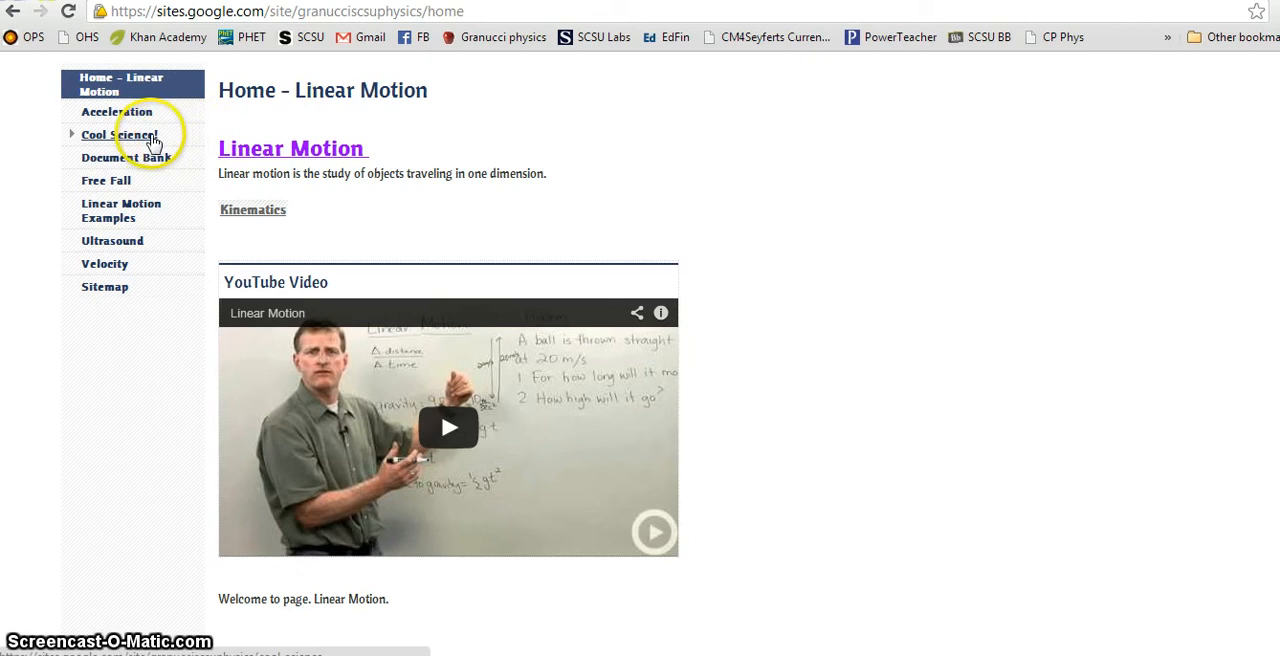
# Step: Leave the Home - Linear Motion page unedited and start a new web page named Demonstrations
pyautogui.scroll(2, 1085, 95)
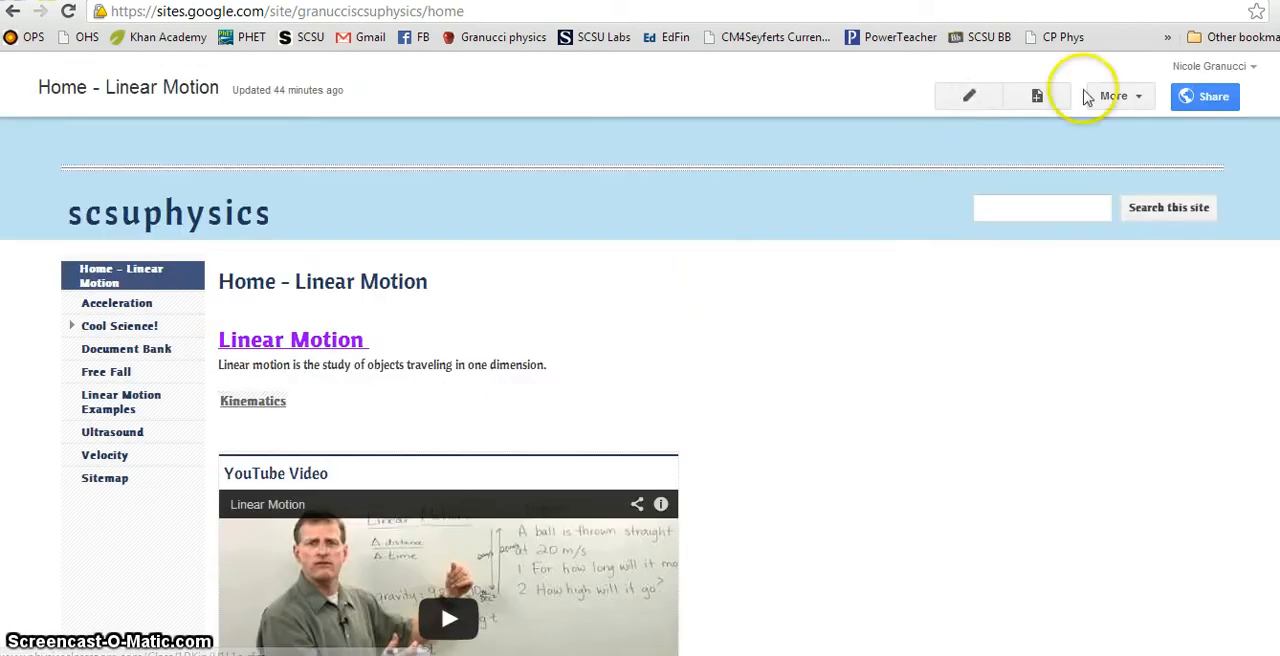
pyautogui.click(968, 96)
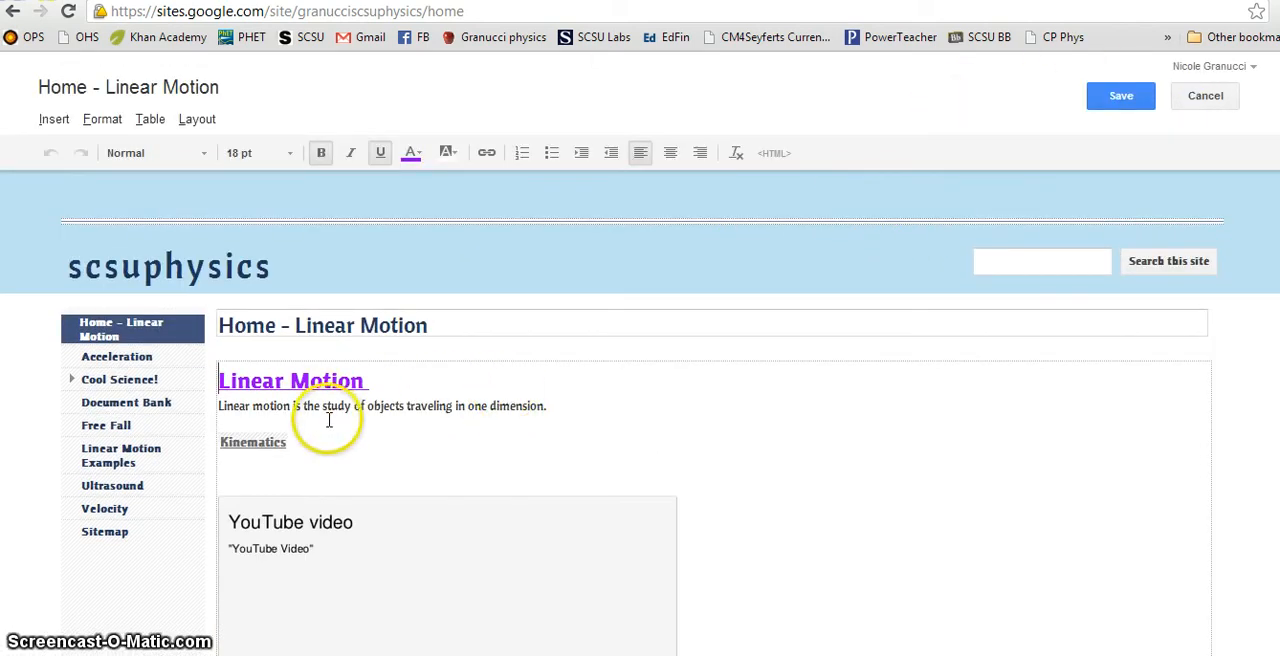
pyautogui.click(1118, 96)
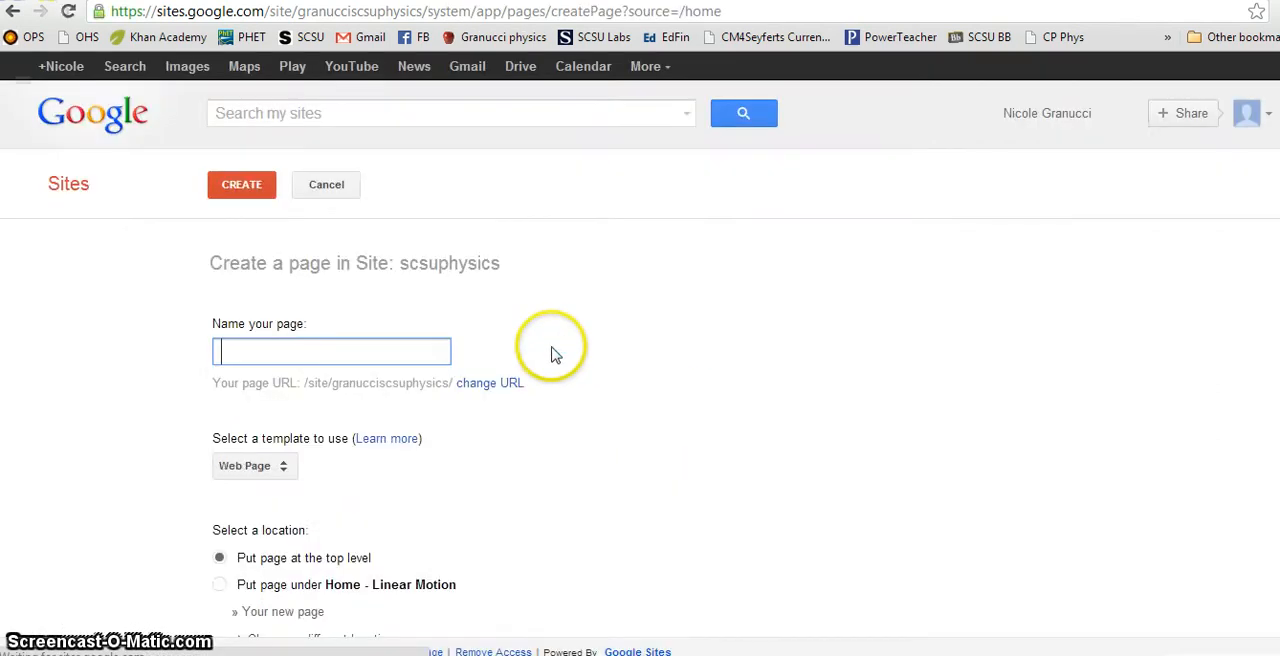
pyautogui.write('Demonstrations')
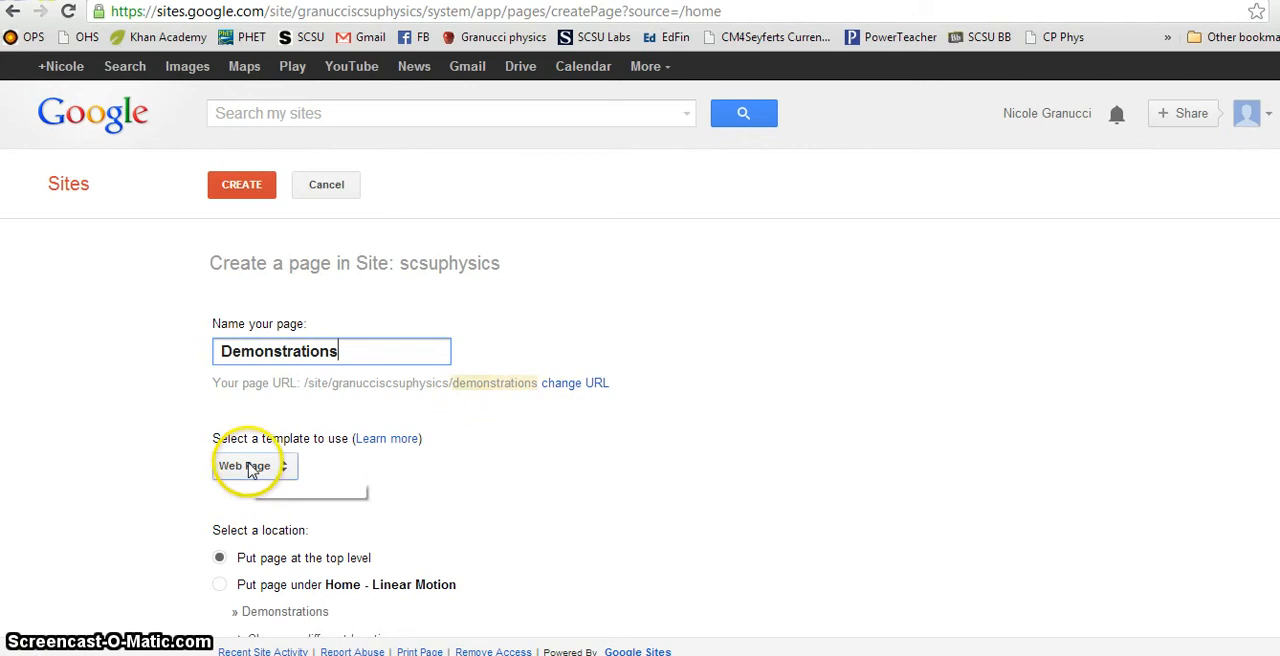
pyautogui.scroll(-1, 468, 563)
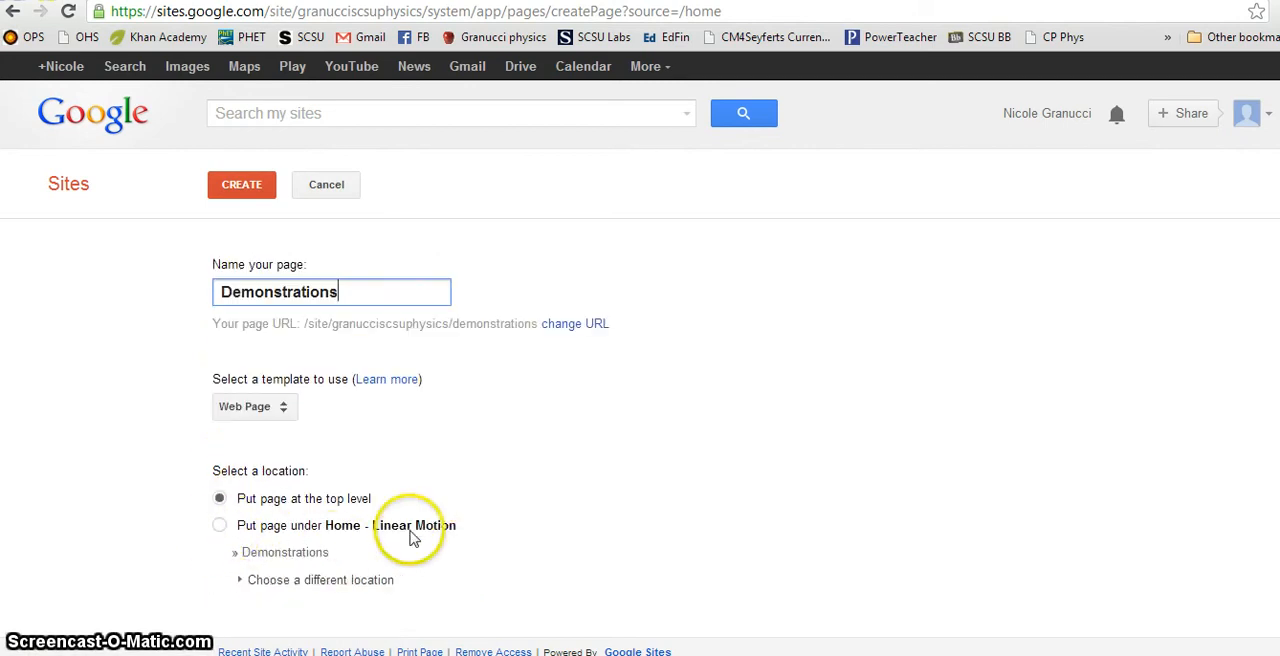
# Step: Set the Demonstrations page's location under Free Fall and create the page
pyautogui.click(220, 526)
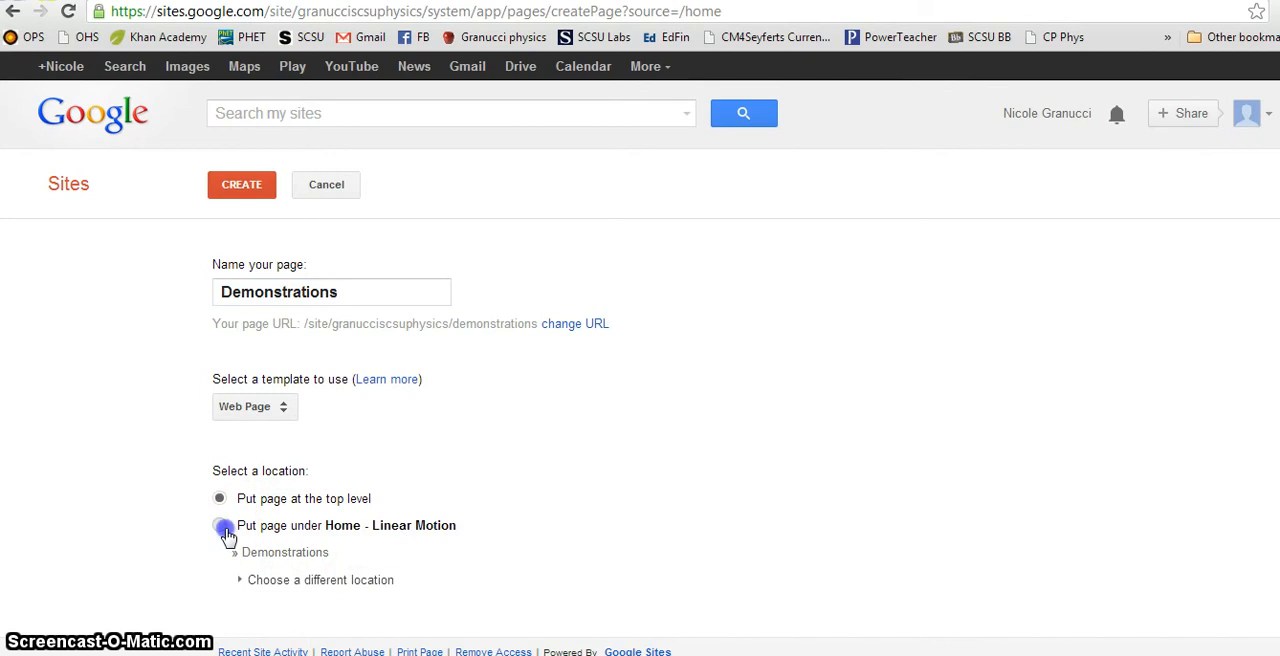
pyautogui.click(277, 581)
pyautogui.scroll(-2, 505, 563)
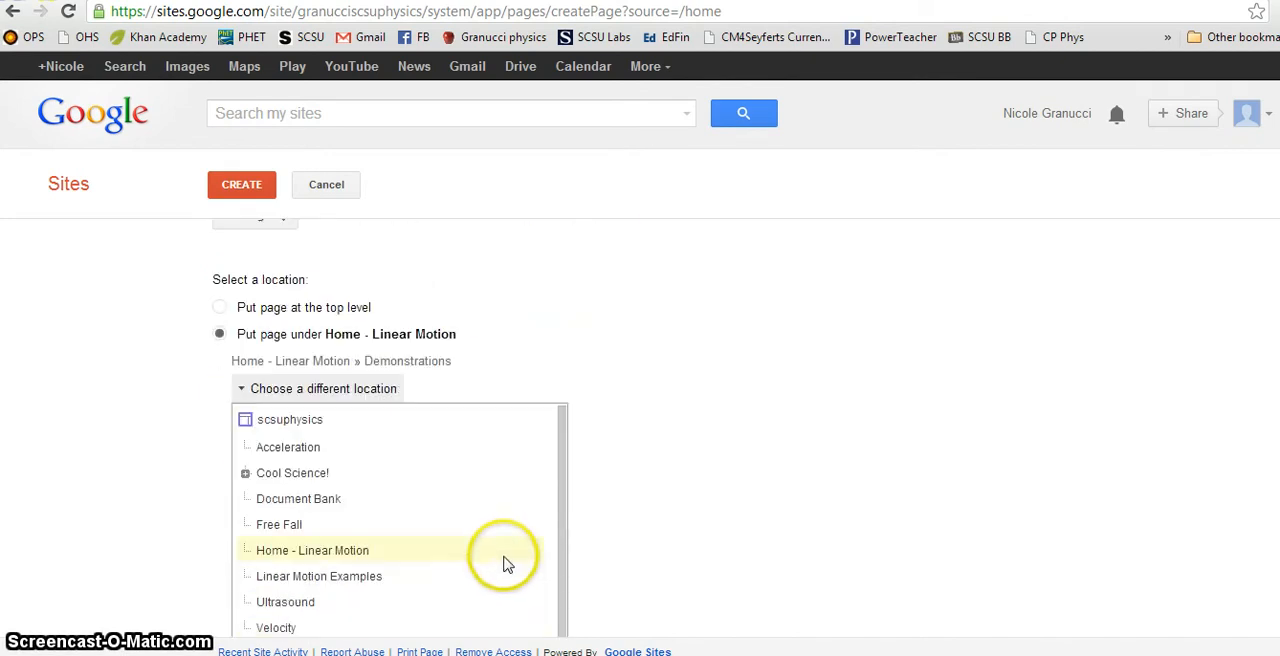
pyautogui.scroll(-1, 505, 560)
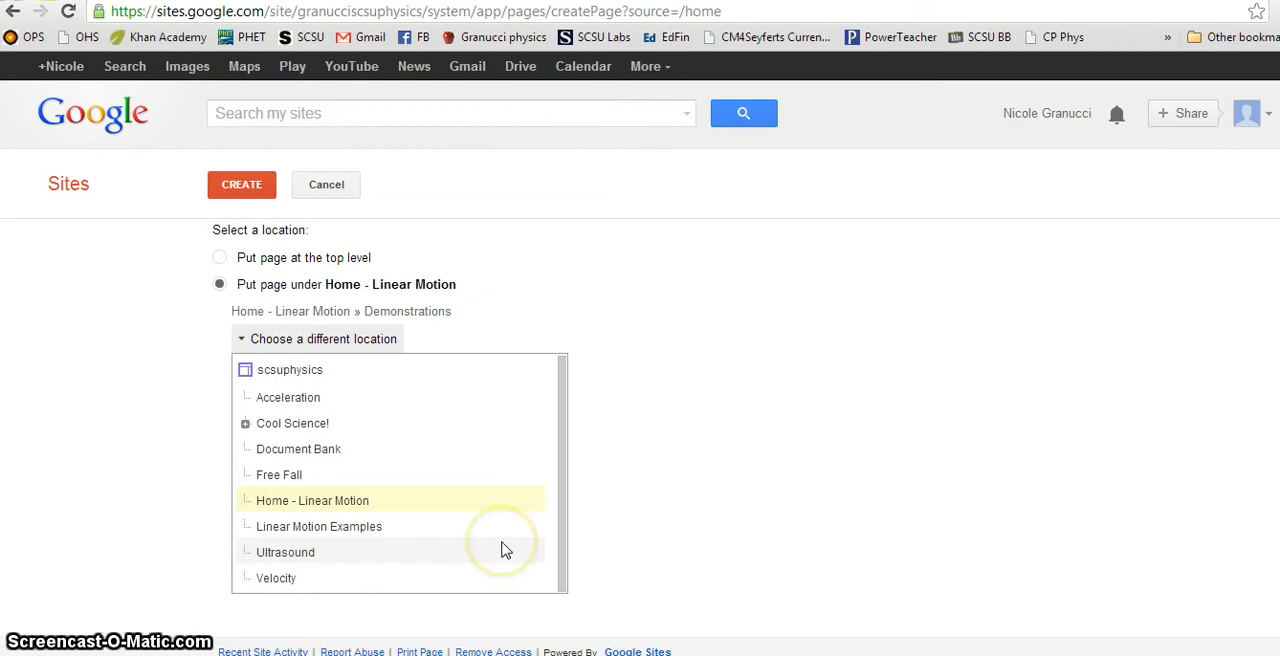
pyautogui.click(295, 478)
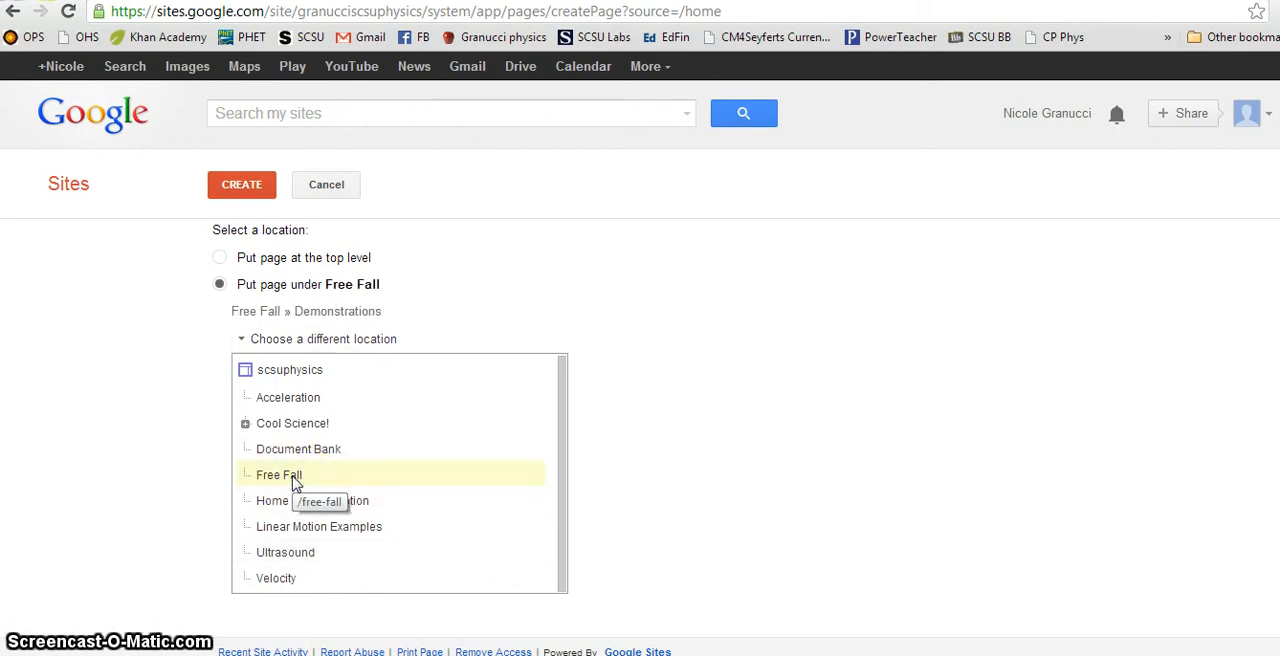
pyautogui.click(236, 182)
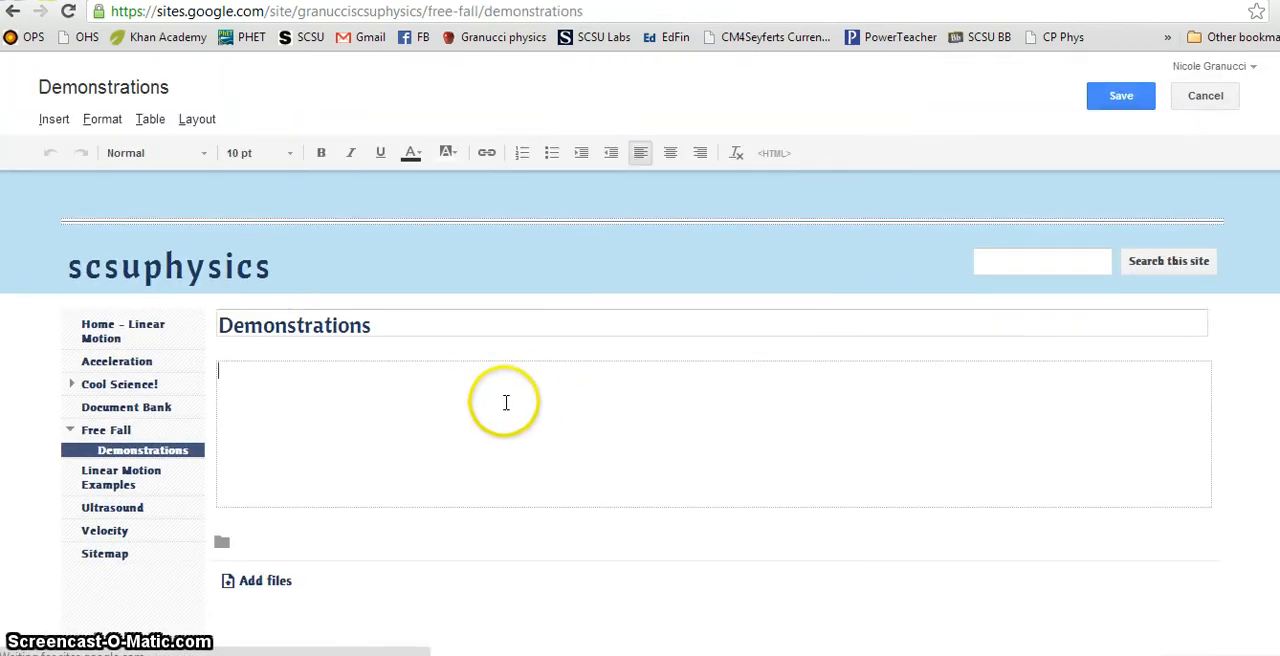
# Step: Collapse and expand the Free Fall and Cool Science! entries in the site navigation to check their subpages
pyautogui.click(71, 430)
pyautogui.click(71, 432)
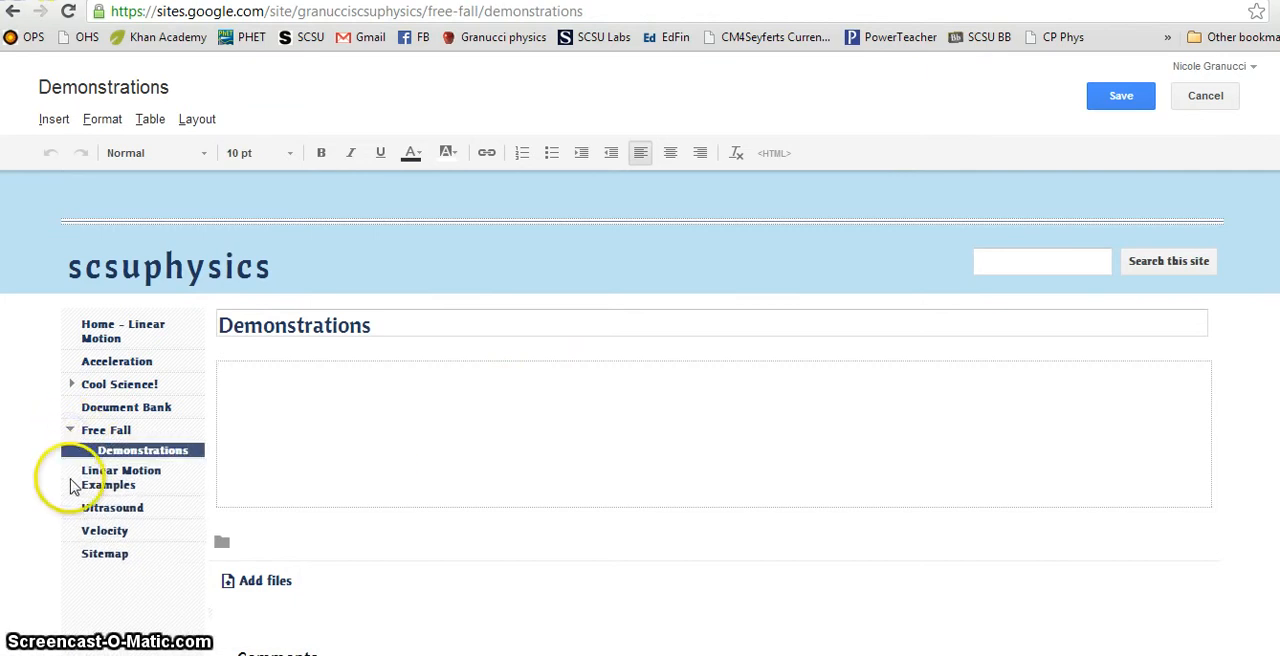
pyautogui.click(72, 430)
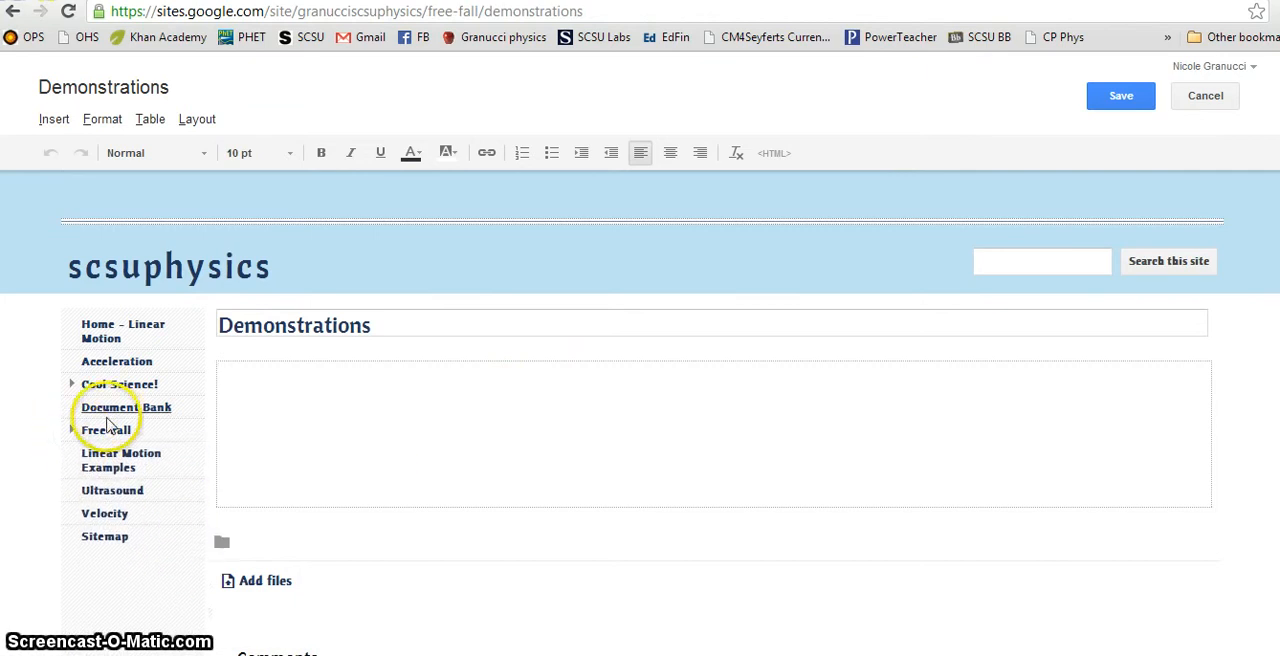
pyautogui.click(71, 385)
pyautogui.click(71, 385)
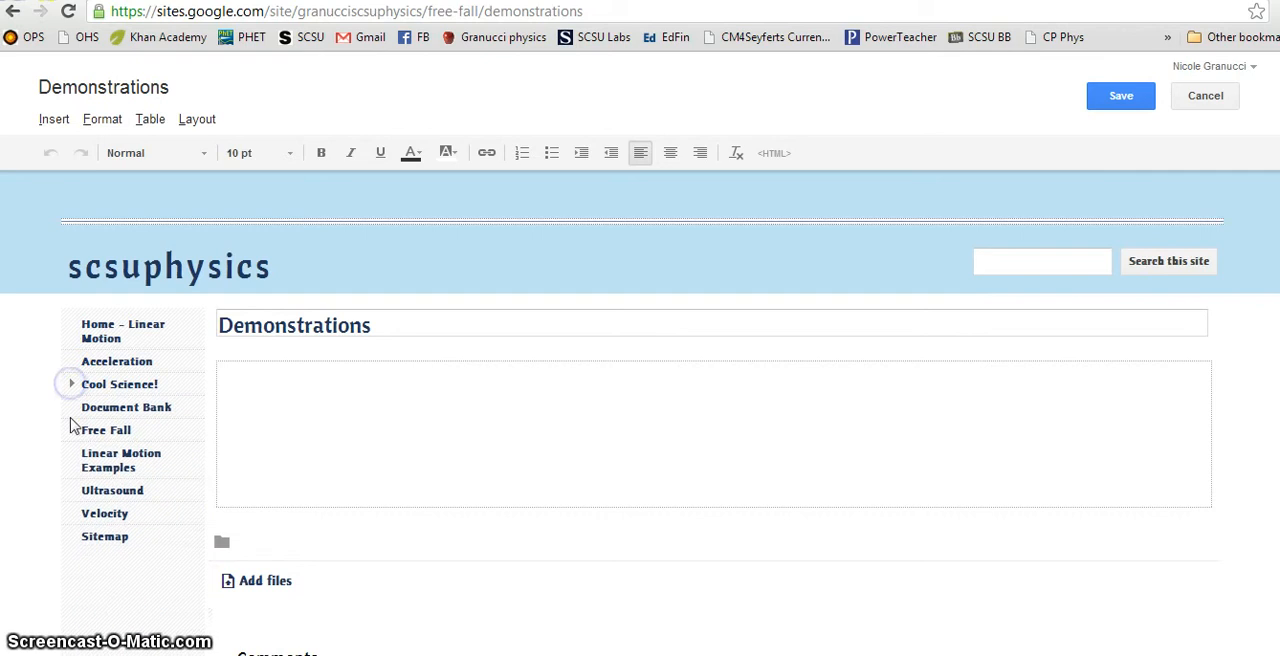
pyautogui.click(71, 430)
# Step: Enter "Free Fall Demonstrations:" and, below it, "Paper and the Book Demonstration explains how all objects fall at the same rate of 9.81 m/s2."
pyautogui.click(411, 424)
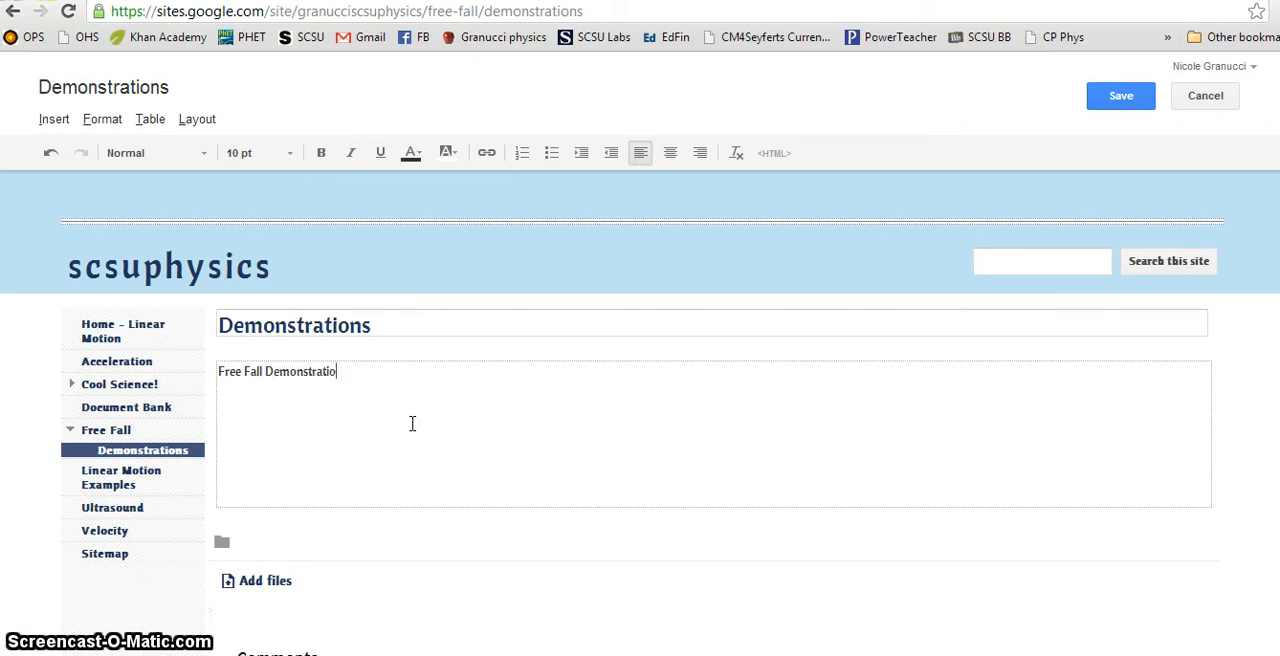
pyautogui.press('Return')
pyautogui.write('Paper and the Book Demonstration explains how all objects fall at the same rate of 9.81 m/')
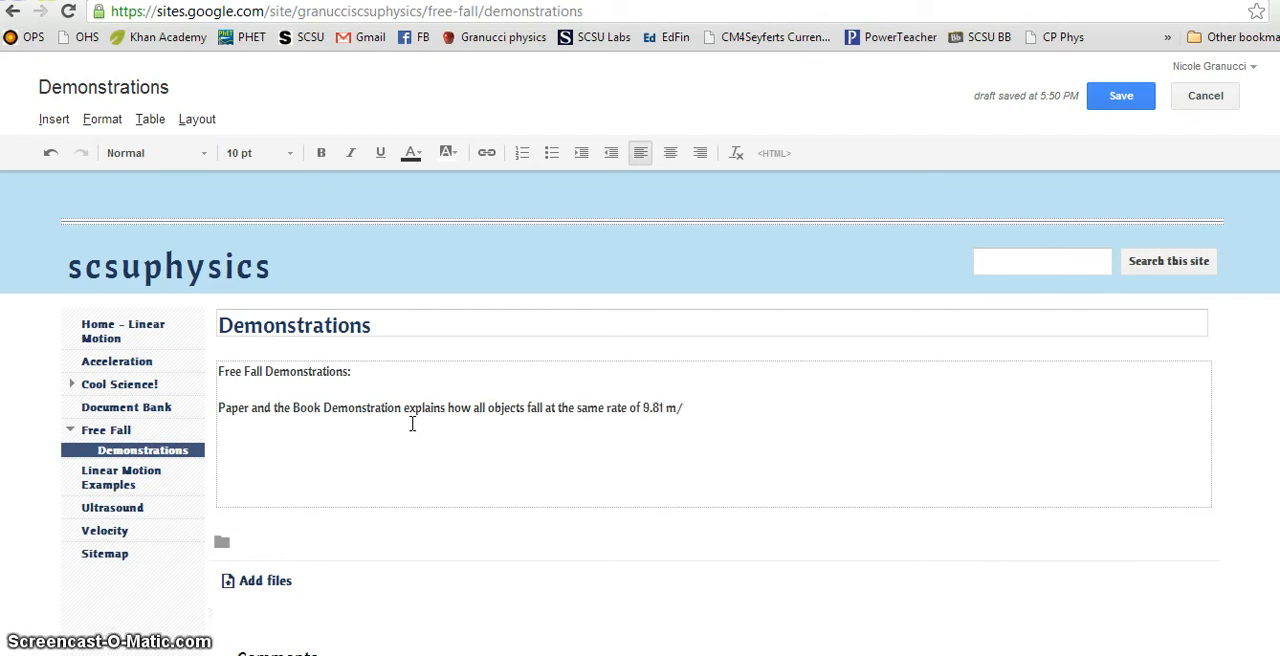
pyautogui.write('s2.')
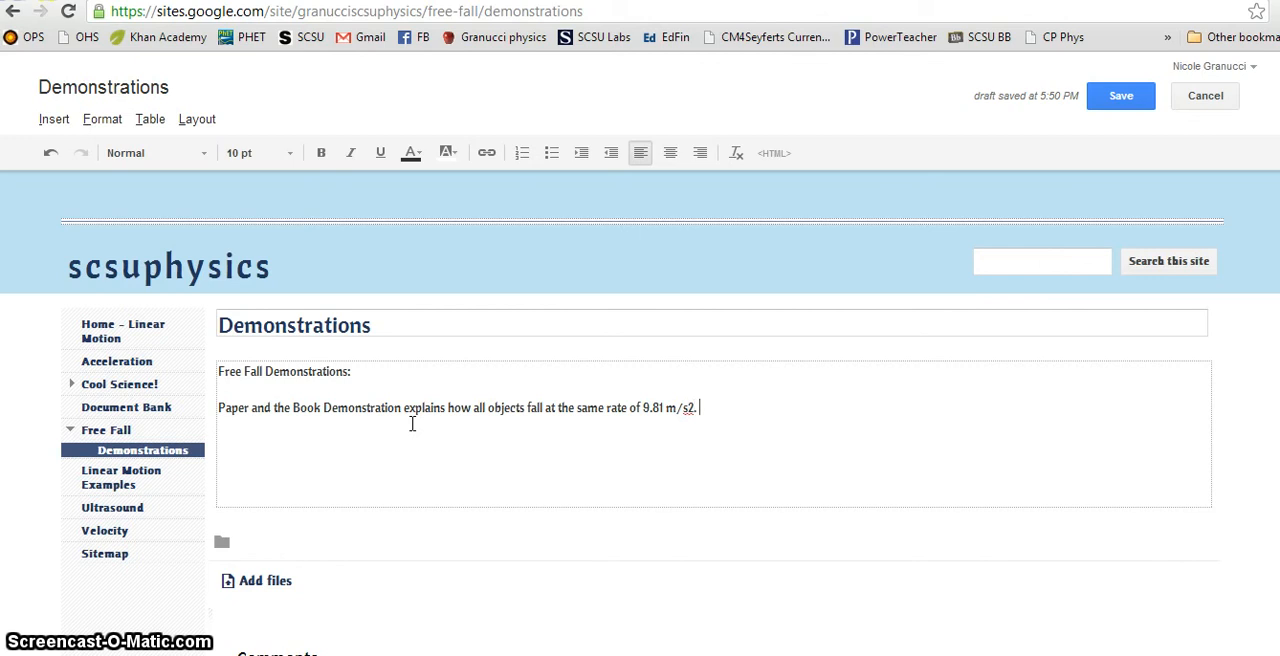
# Step: Format the 2 in "m/s2" as superscript in the Demonstrations text
pyautogui.click(693, 404)
pyautogui.click(114, 122)
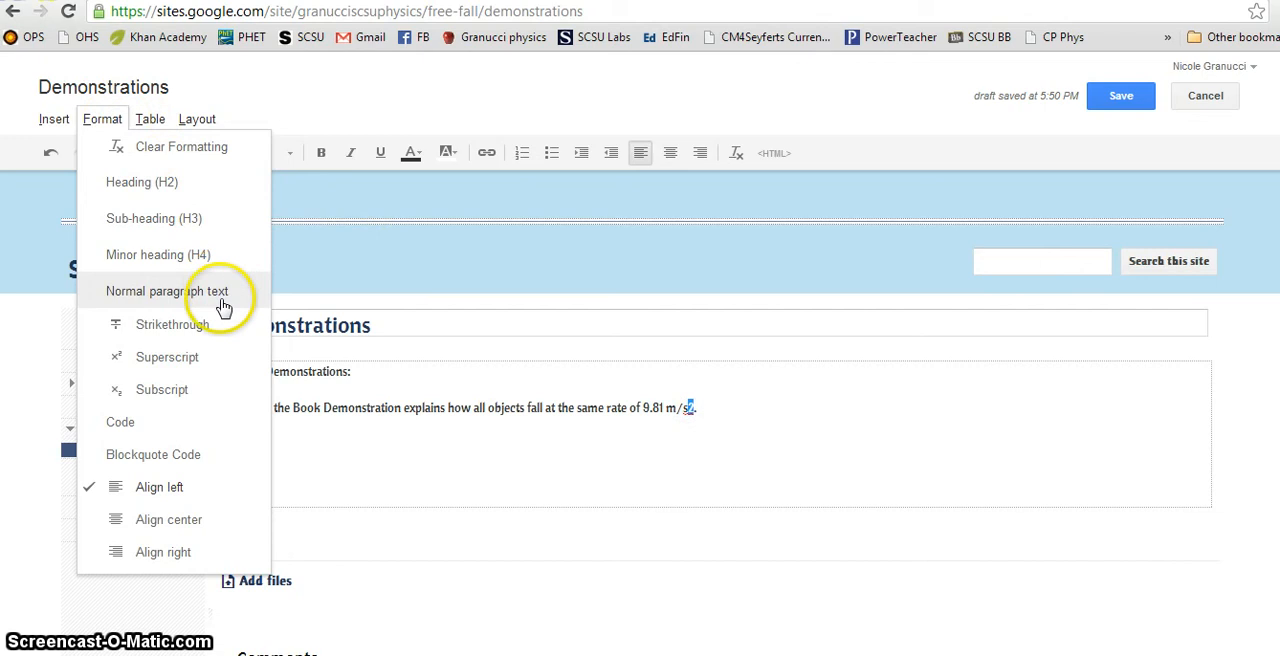
pyautogui.click(207, 361)
pyautogui.click(810, 406)
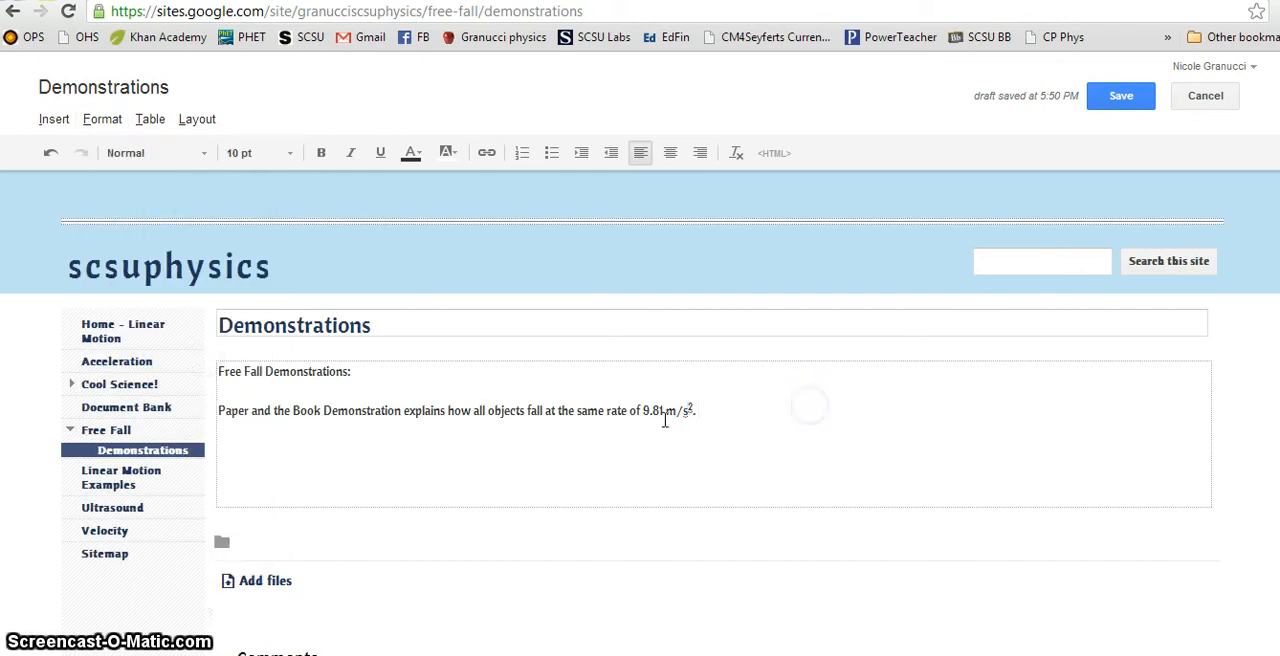
# Step: Add the line "Explain demonstration...." below the Paper and the Book sentence and save the page
pyautogui.click(695, 413)
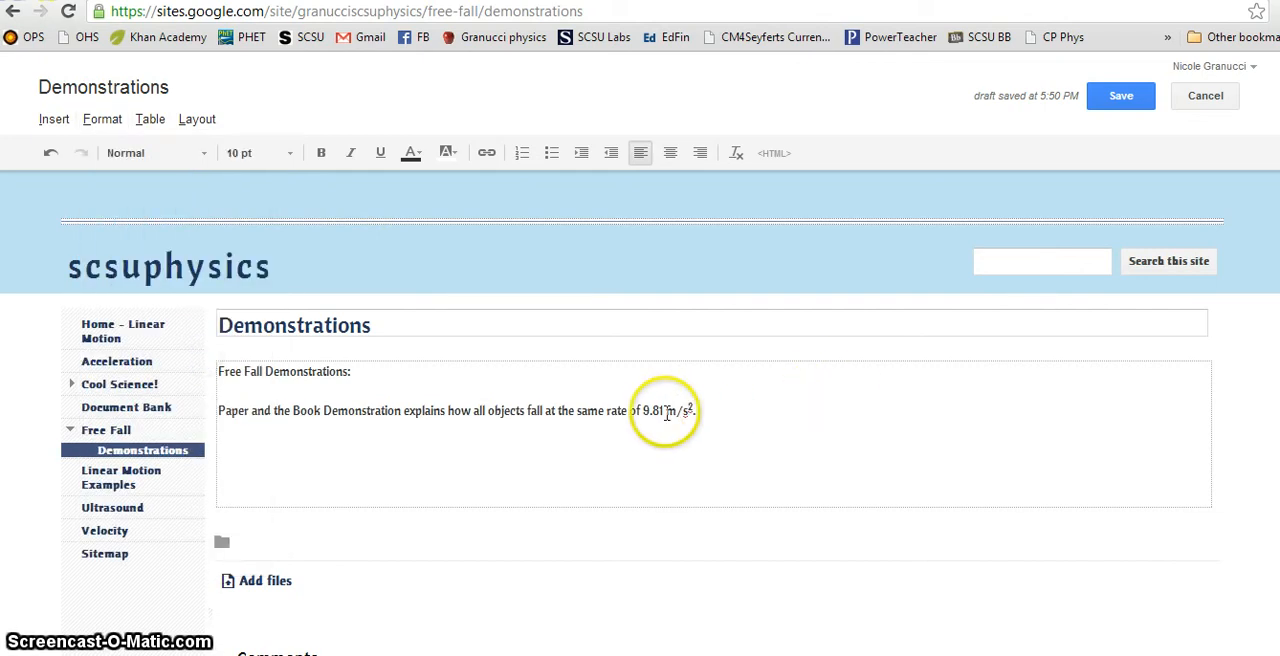
pyautogui.click(734, 418)
pyautogui.press('Return')
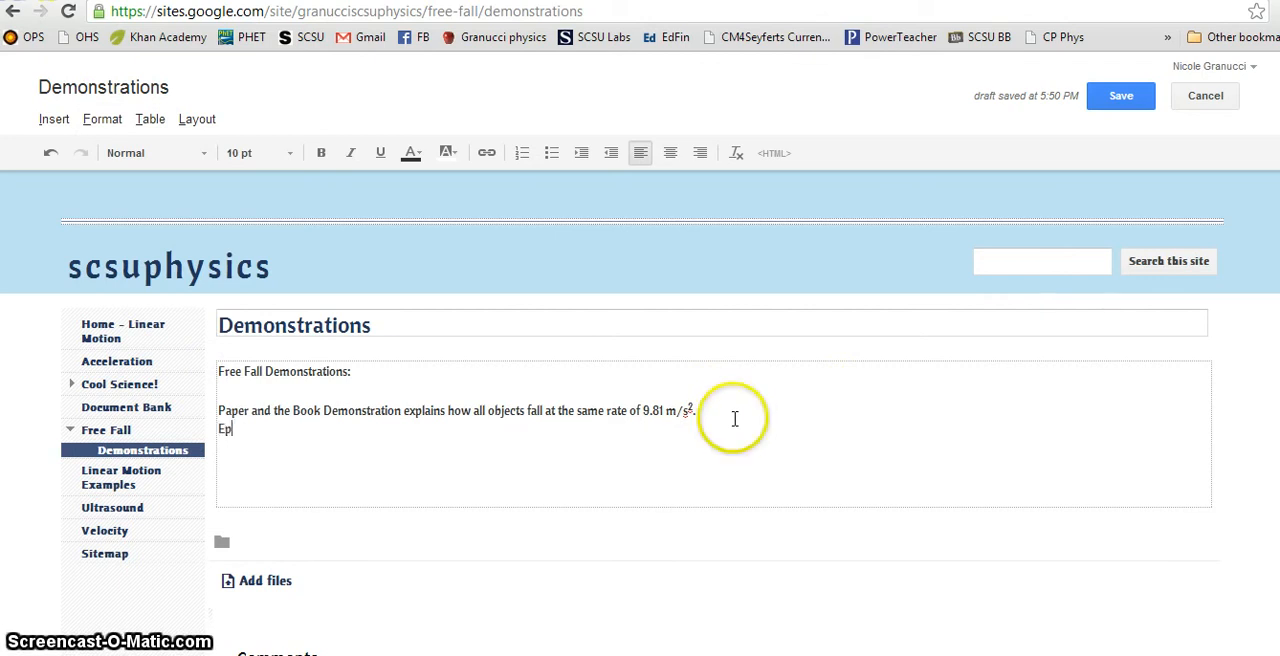
pyautogui.write('Explain demonstration....')
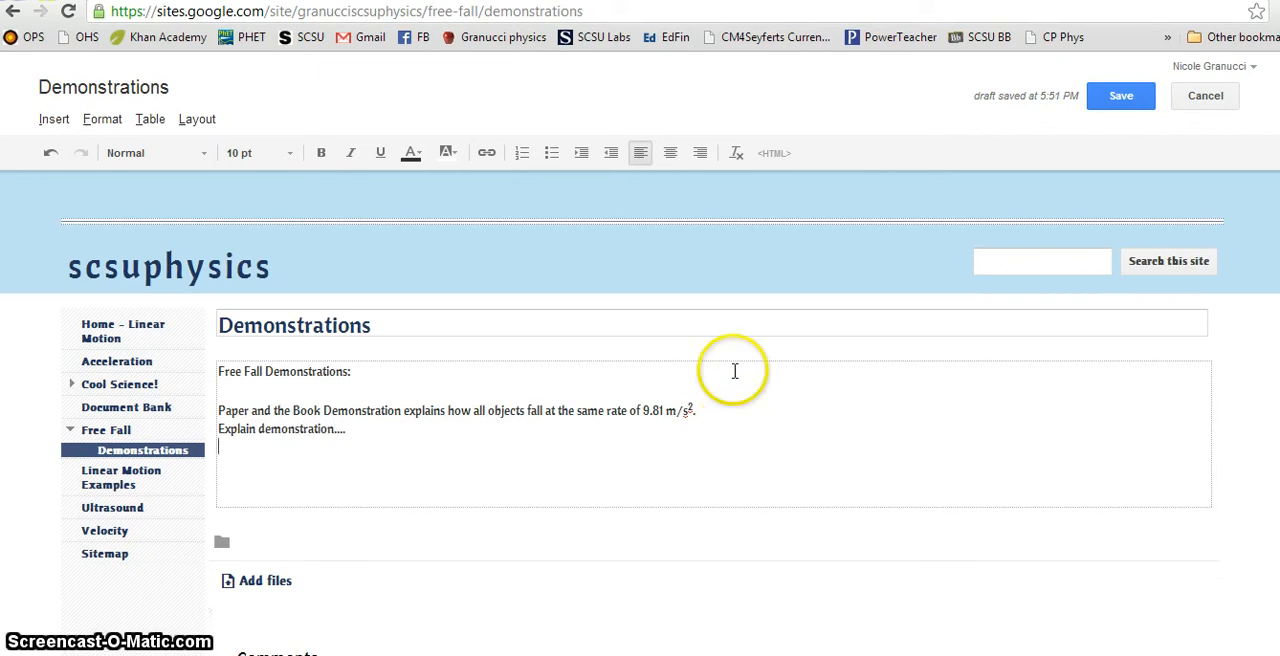
pyautogui.click(487, 444)
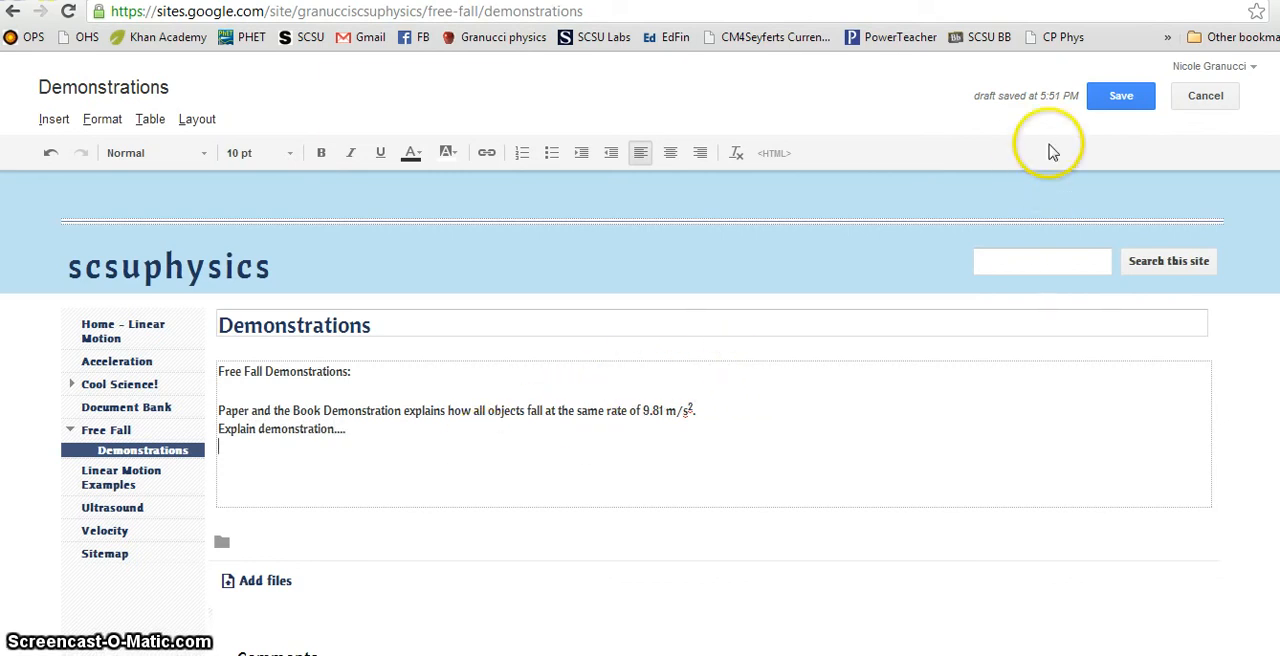
pyautogui.click(1125, 95)
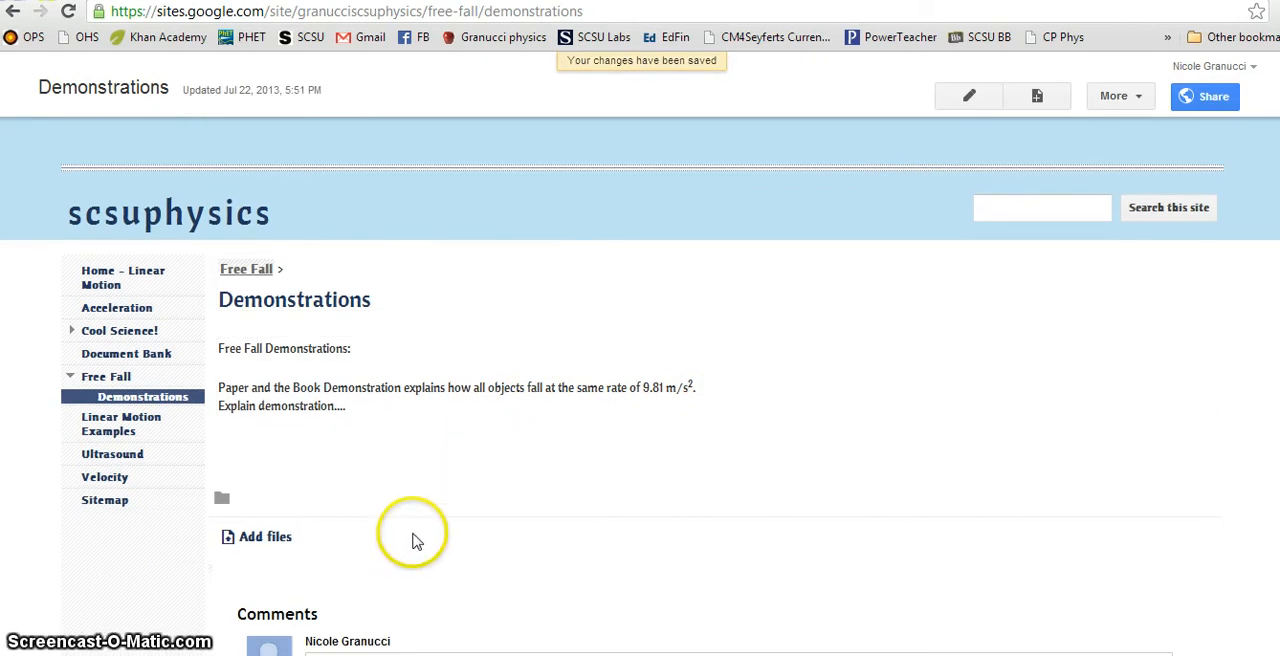
# Step: Reopen the Demonstrations page for editing and start inserting an image from a file on the computer
pyautogui.click(992, 100)
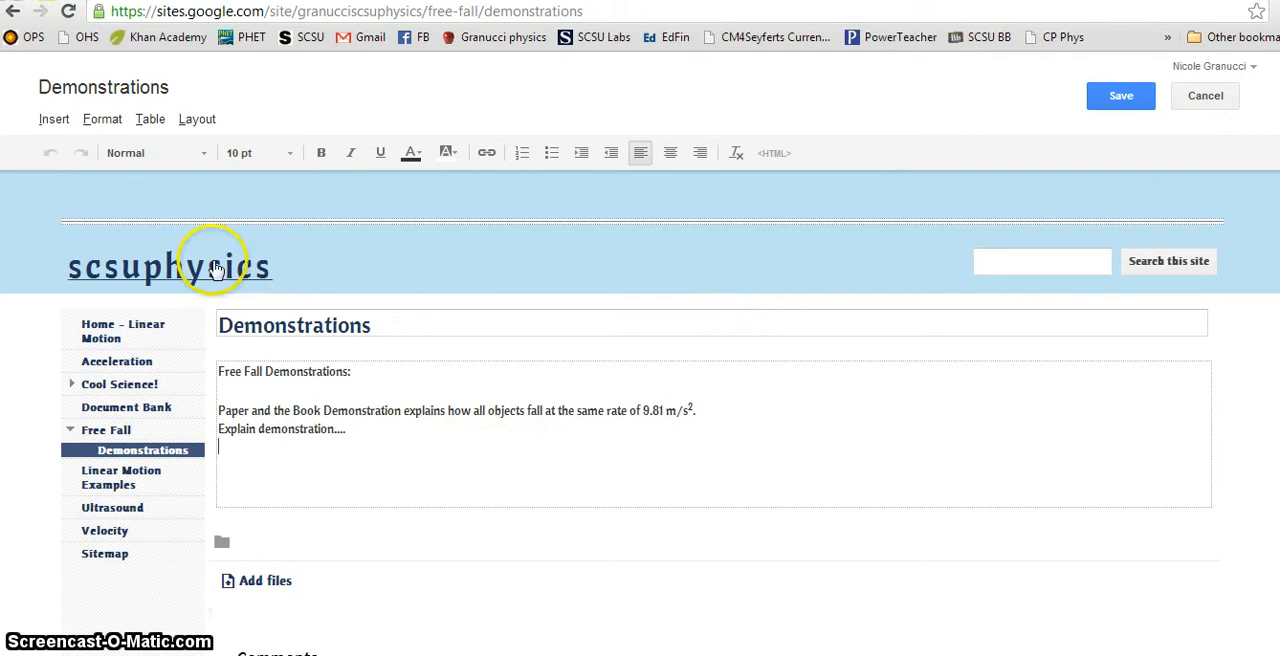
pyautogui.click(57, 121)
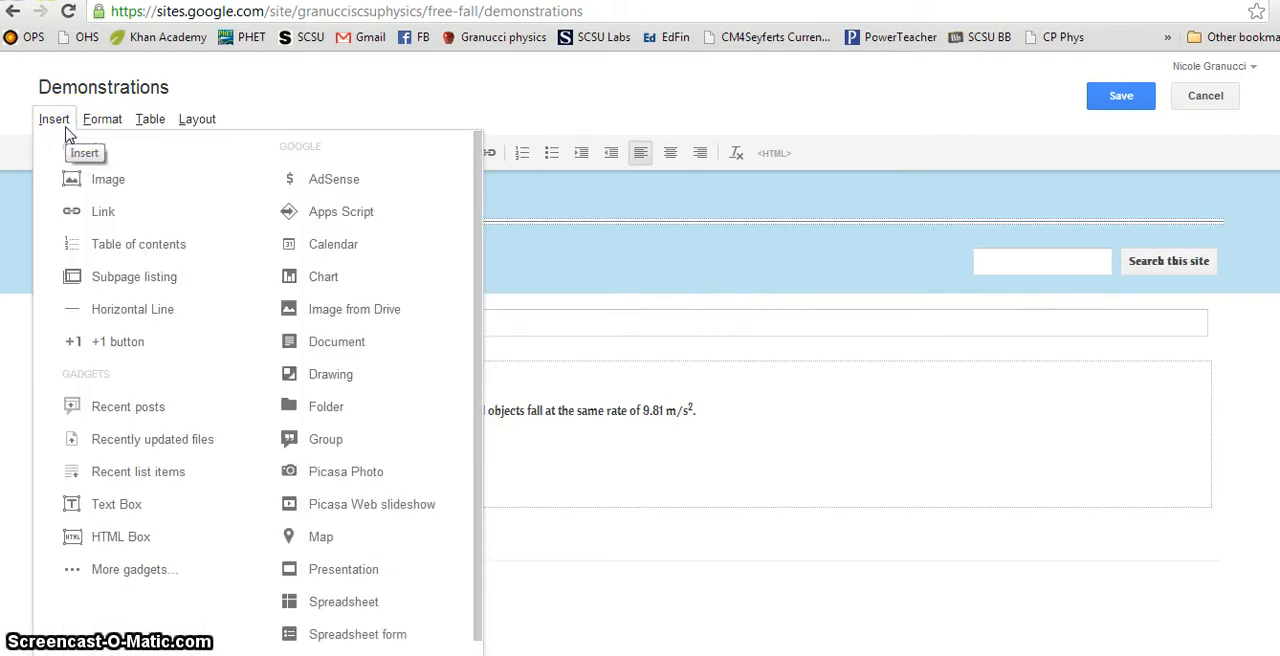
pyautogui.click(174, 186)
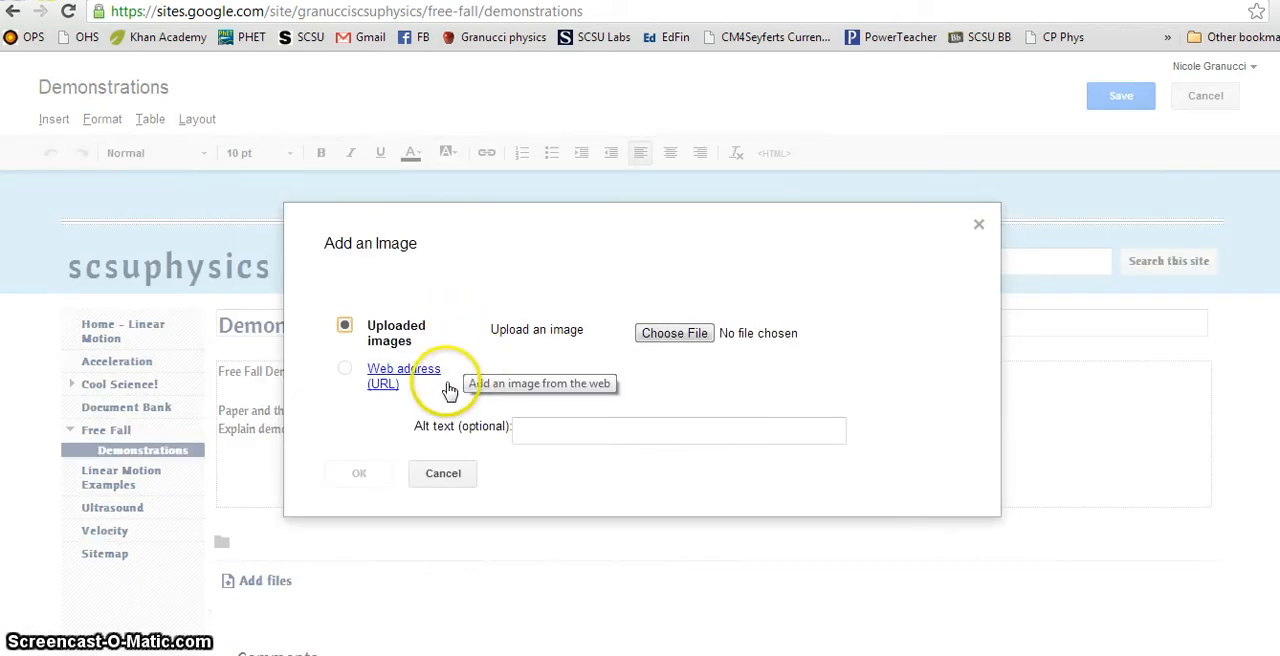
pyautogui.click(678, 334)
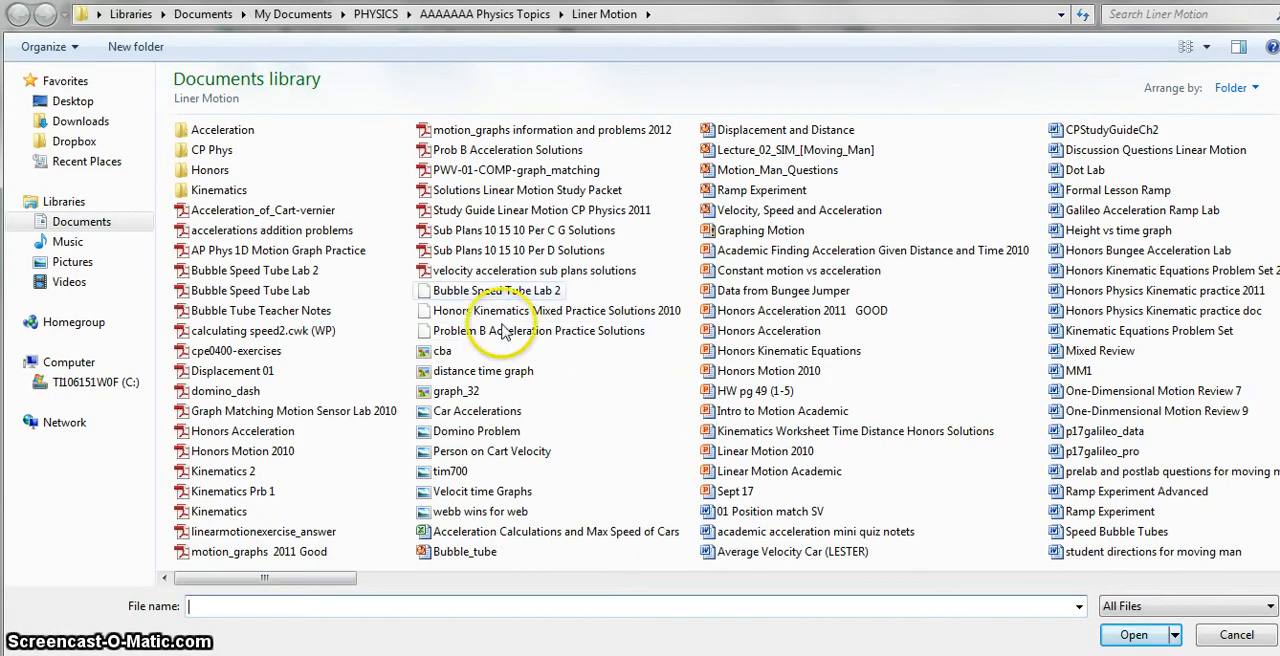
# Step: Find the Free Fall folder within AAAAAAA Physics Topics, show its files as thumbnails, and upload the image sd
pyautogui.click(490, 14)
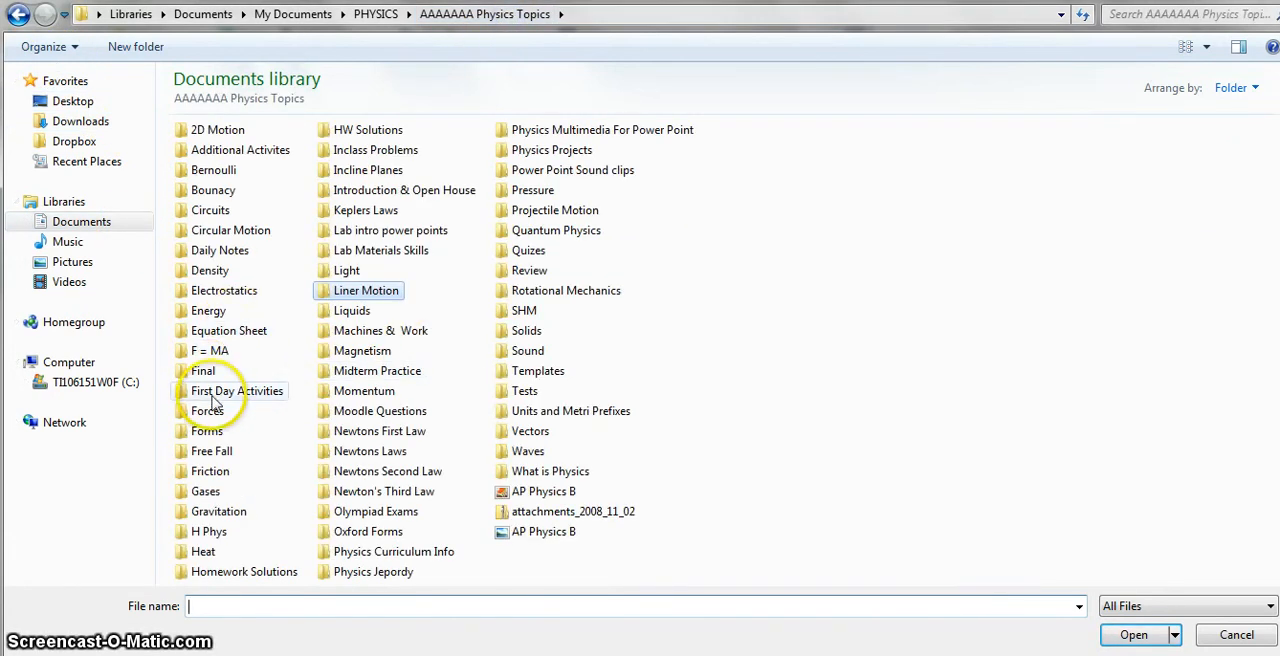
pyautogui.click(219, 453)
pyautogui.doubleClick(219, 453)
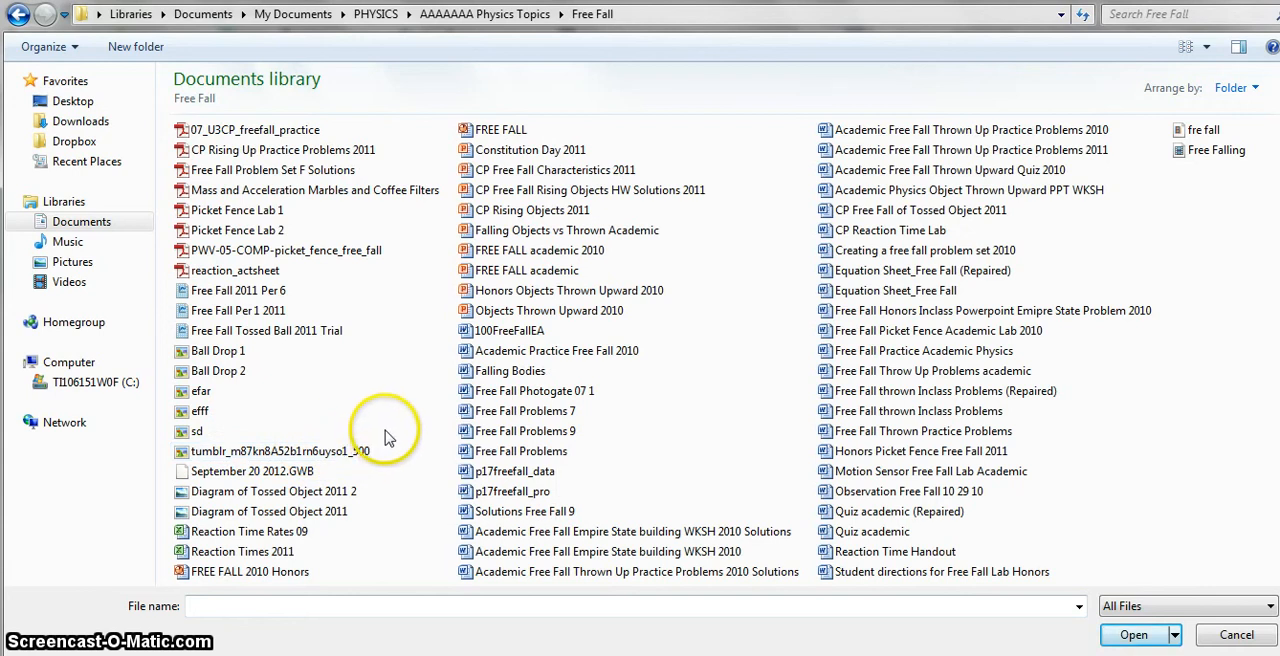
pyautogui.rightClick(1116, 478)
pyautogui.moveTo(1210, 248)
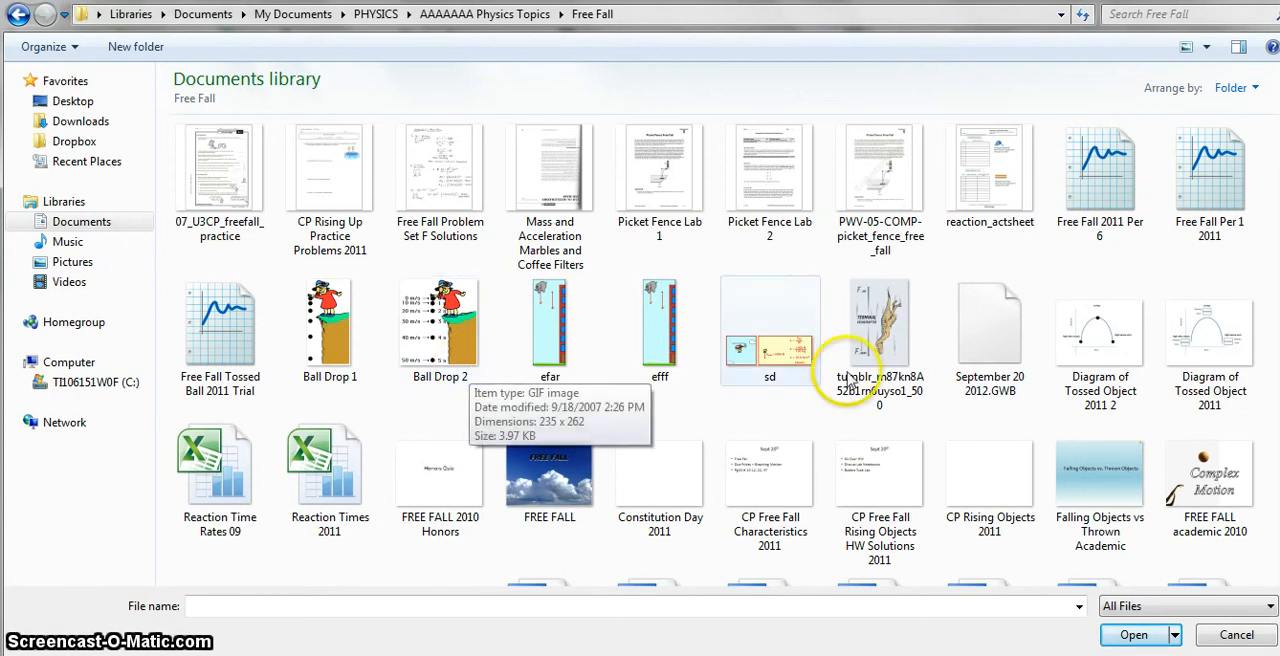
pyautogui.doubleClick(772, 362)
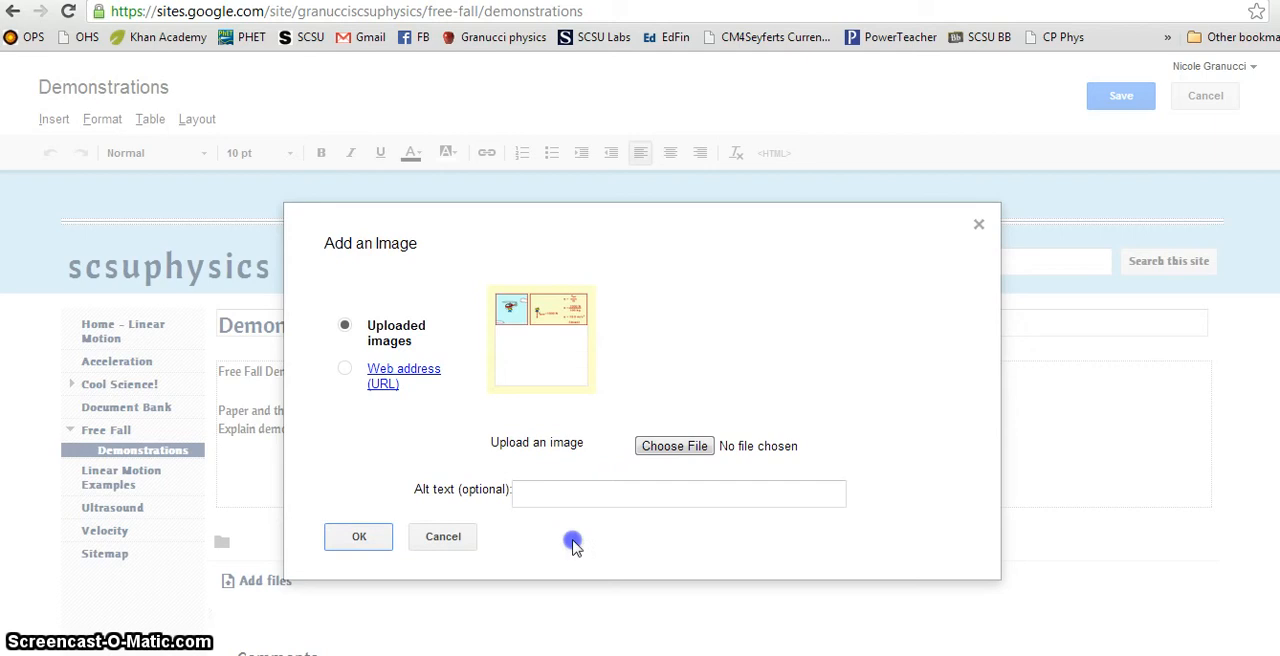
# Step: Insert the uploaded image below the "Explain demonstration...." line and center it on the page
pyautogui.click(360, 537)
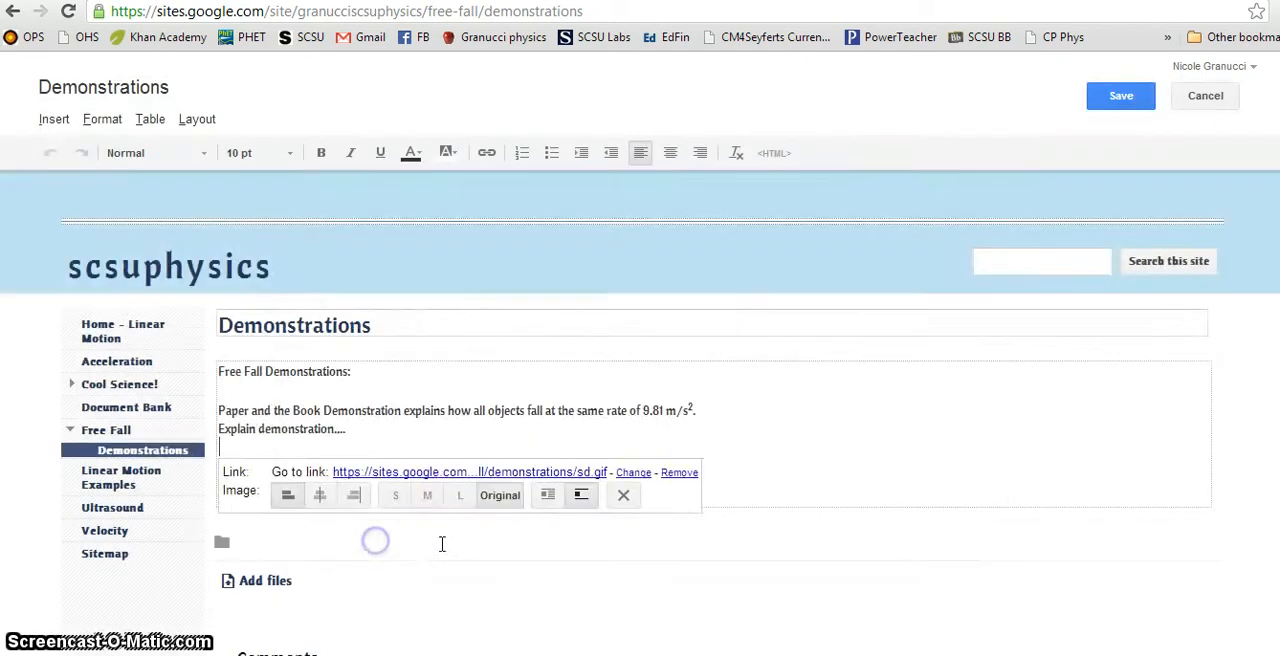
pyautogui.scroll(-3, 714, 543)
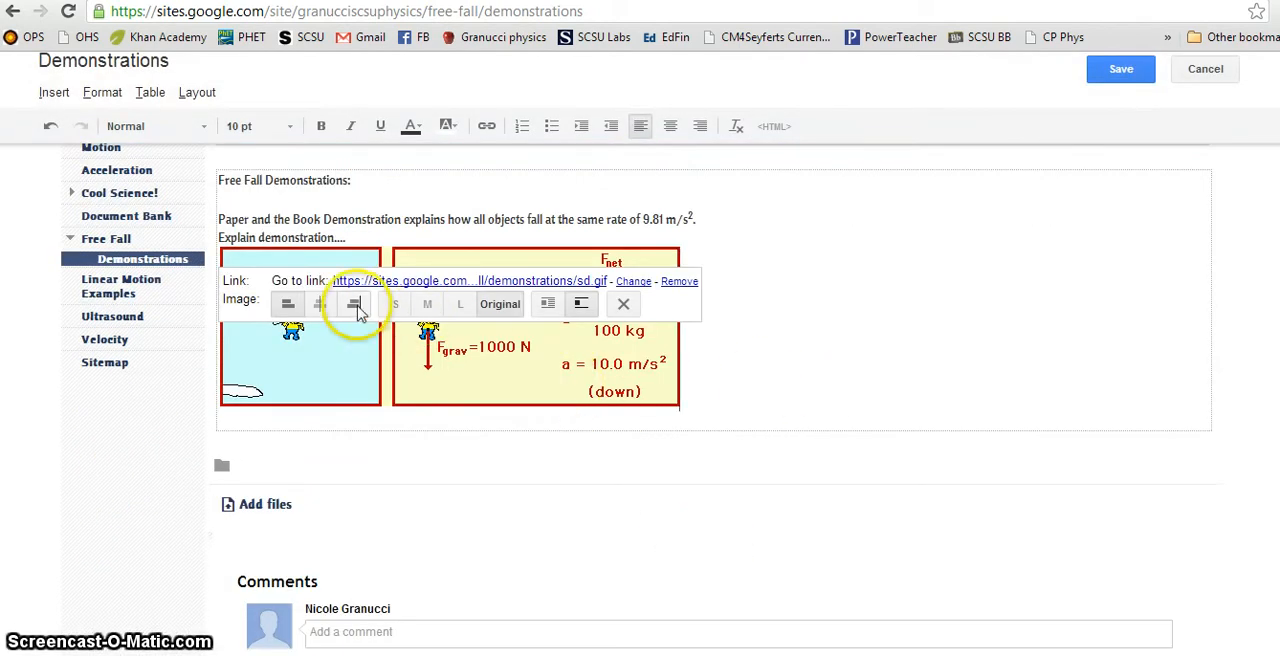
pyautogui.click(319, 304)
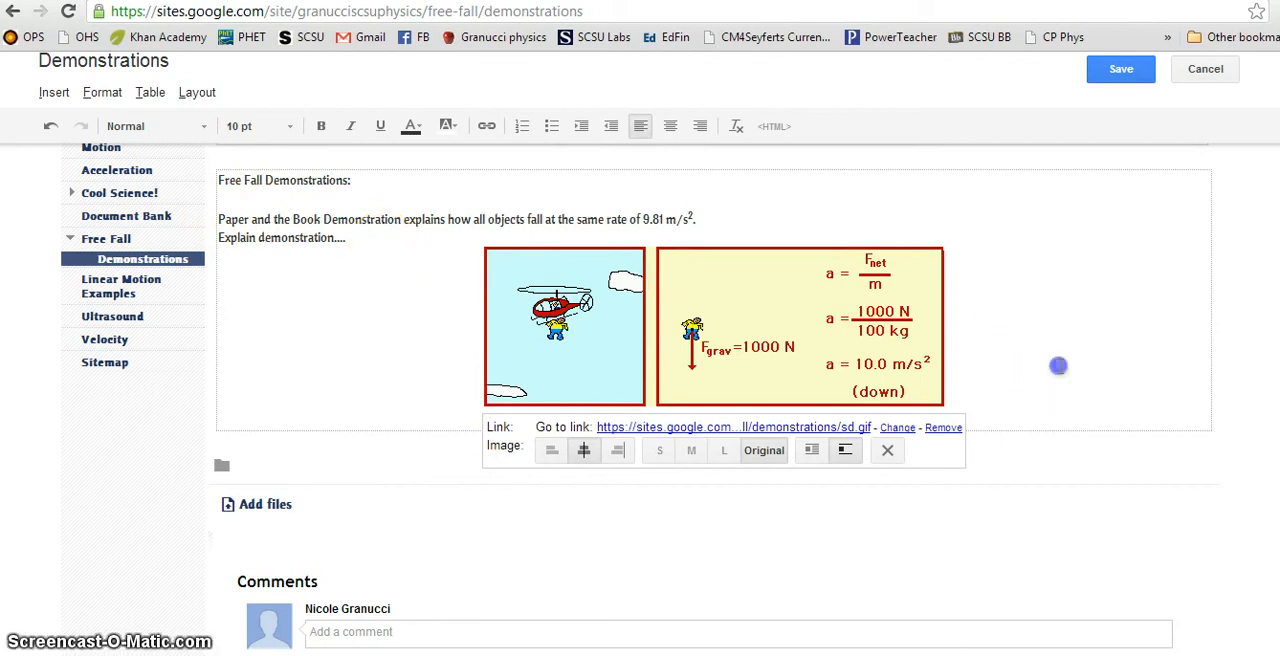
# Step: Add blank lines below the helicopter image and insert a horizontal line there
pyautogui.click(1058, 366)
pyautogui.press('Return')
pyautogui.press('Return')
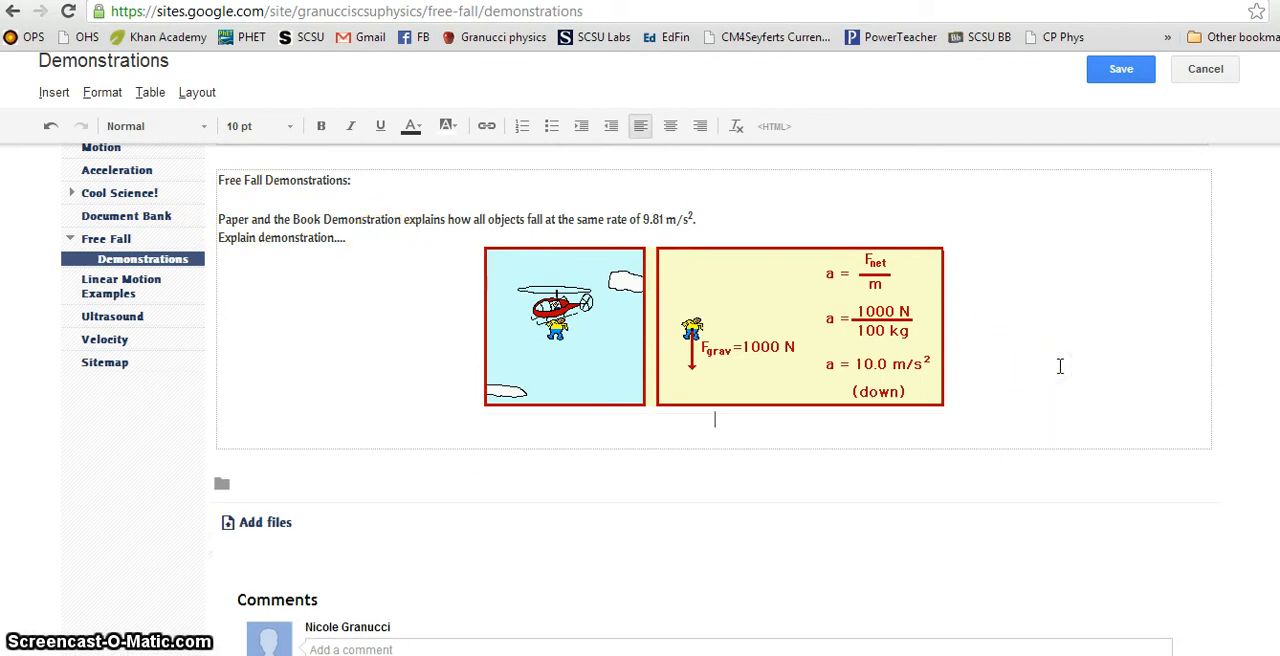
pyautogui.click(54, 93)
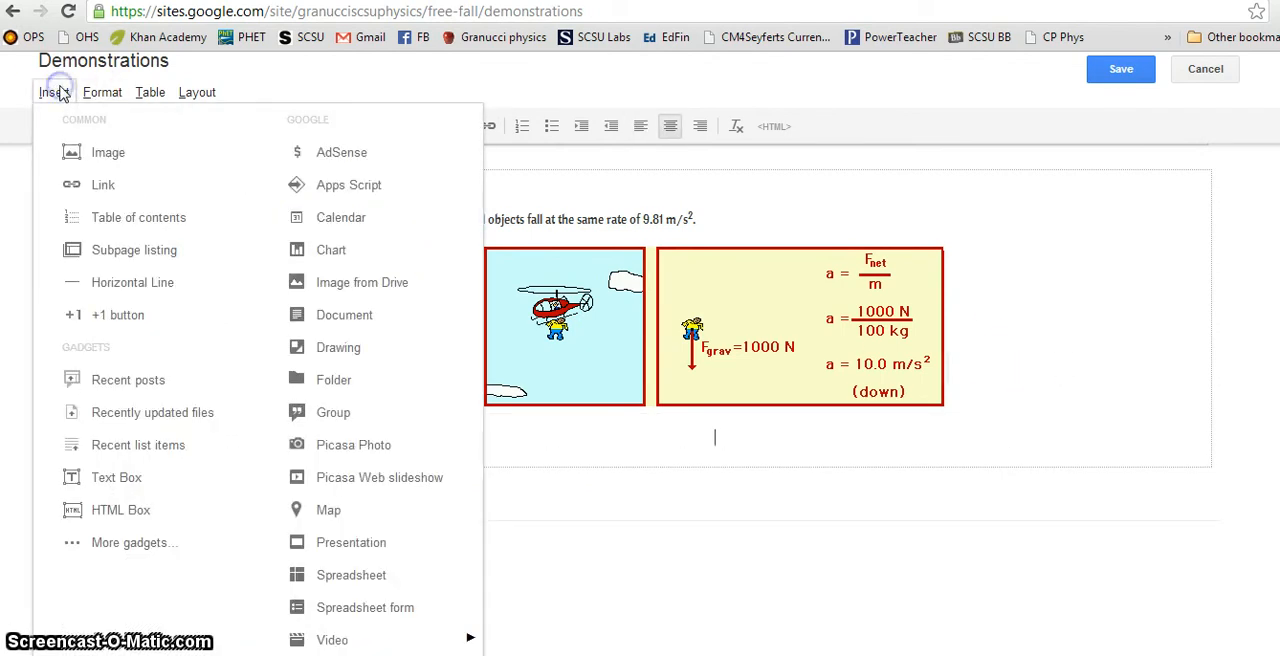
pyautogui.click(218, 285)
# Step: Add space after "Explain demonstration...." and insert a horizontal line between that text and the image
pyautogui.click(376, 258)
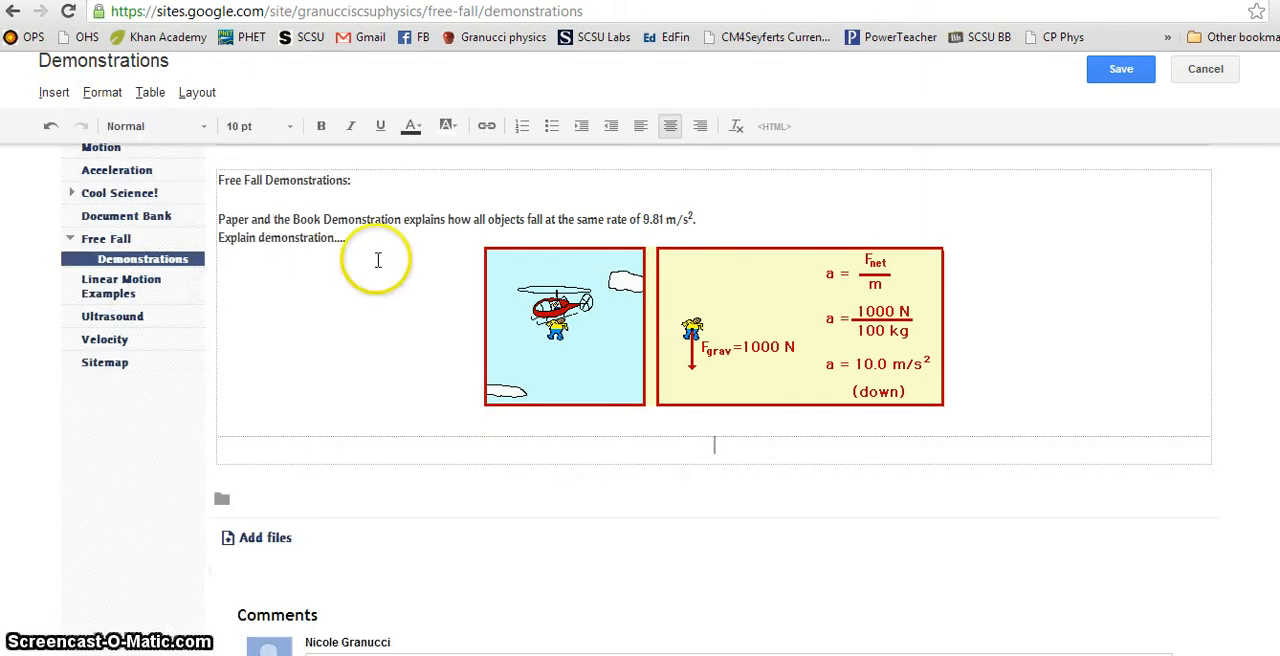
pyautogui.click(491, 242)
pyautogui.press('Return')
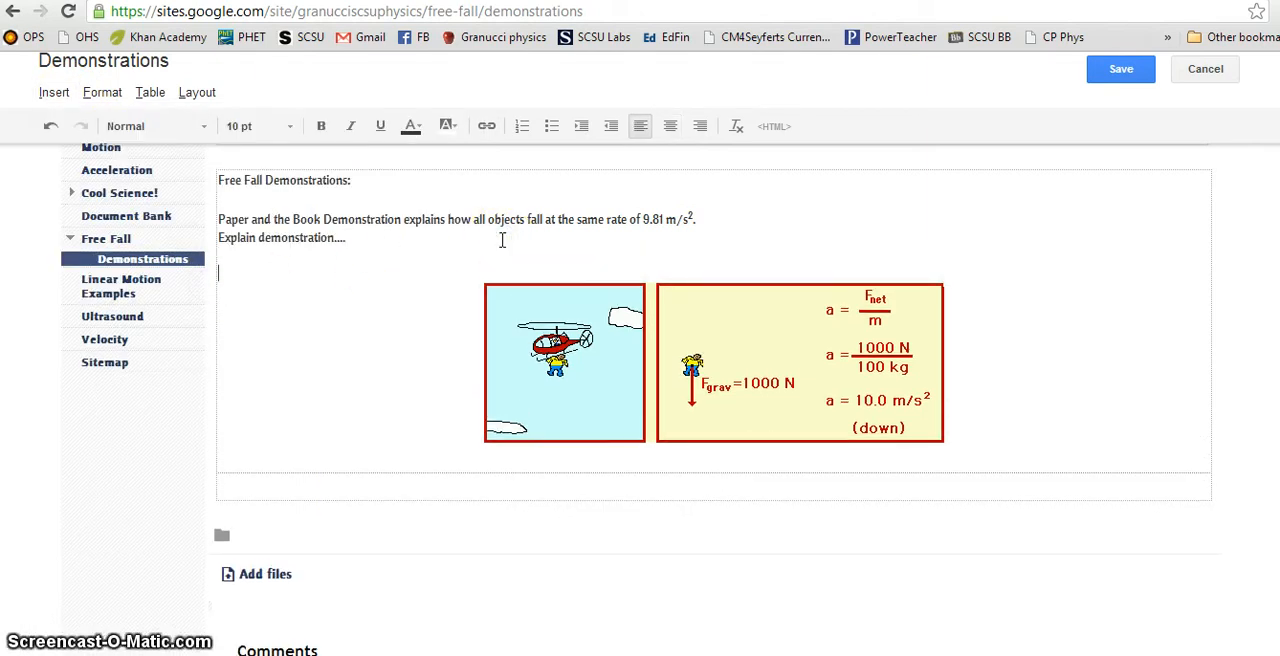
pyautogui.click(54, 92)
pyautogui.click(170, 287)
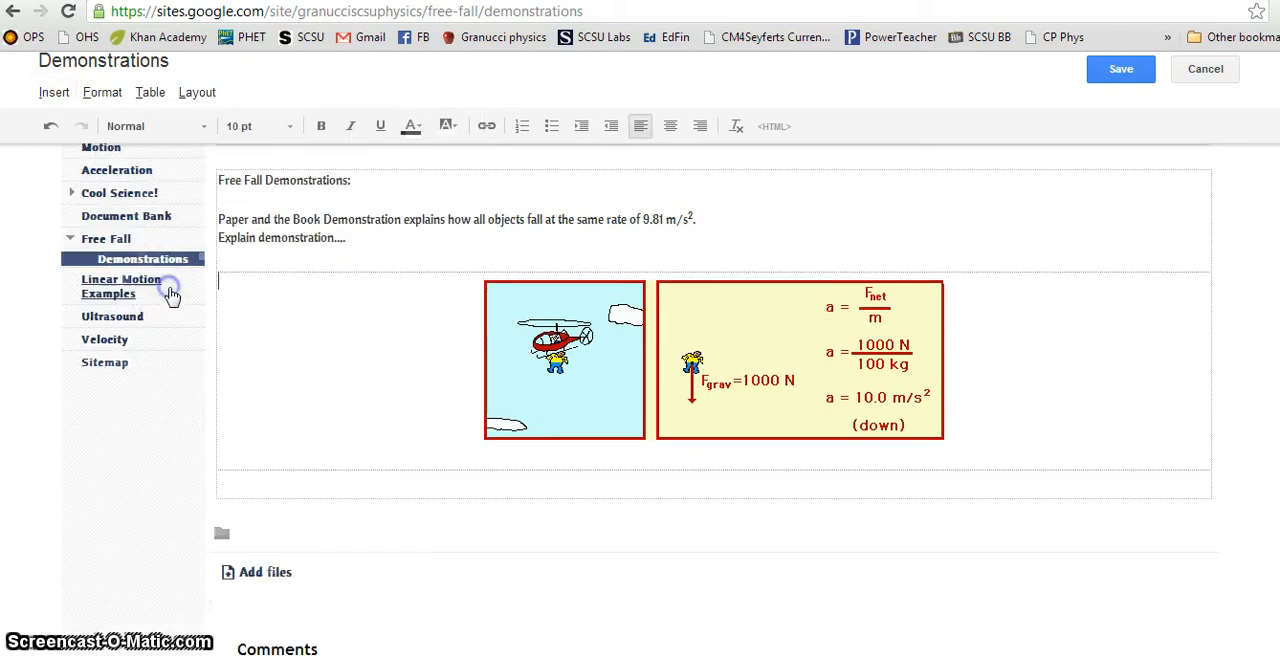
# Step: Write above the image "Free fall with air resistance. This shows how the forces change when air resistance is present."
pyautogui.press('Return')
pyautogui.press('Return')
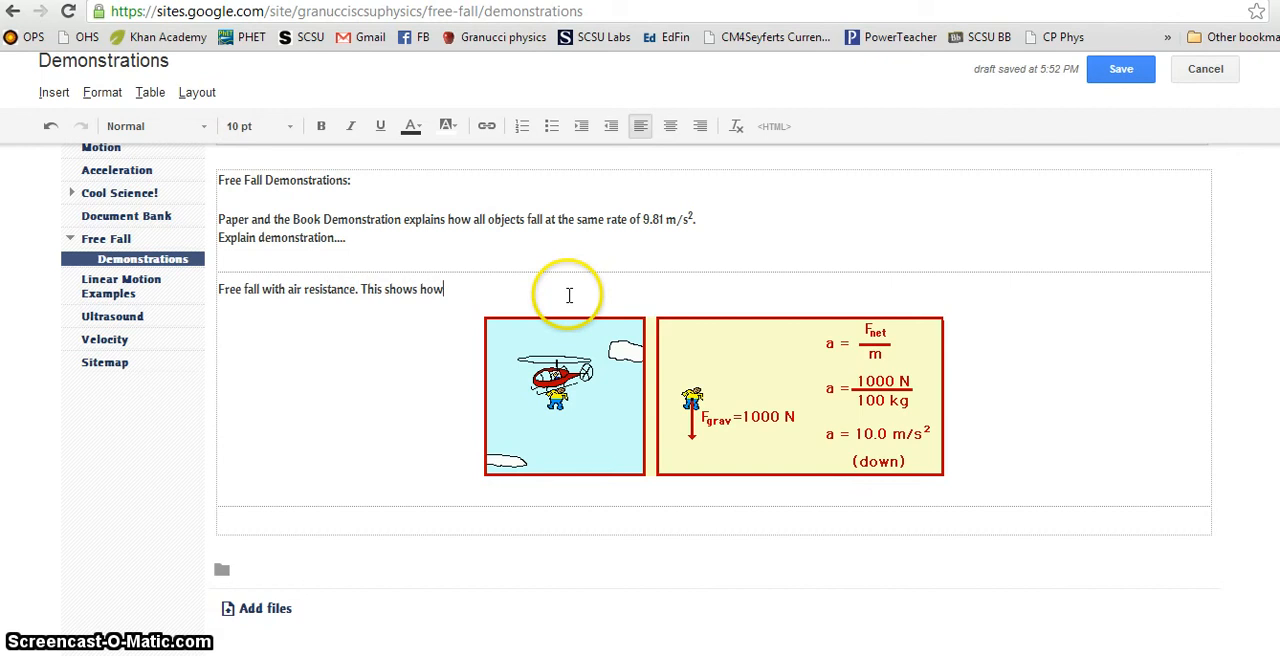
pyautogui.write('forces change when air resist')
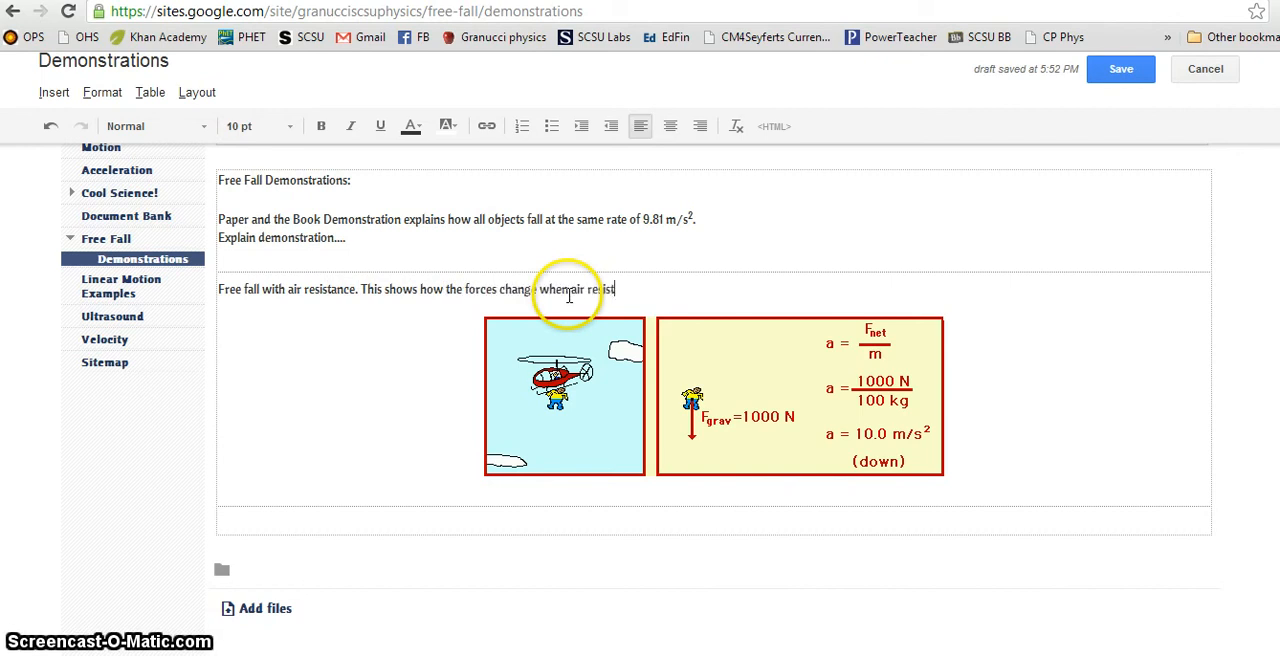
pyautogui.write('ance is present.')
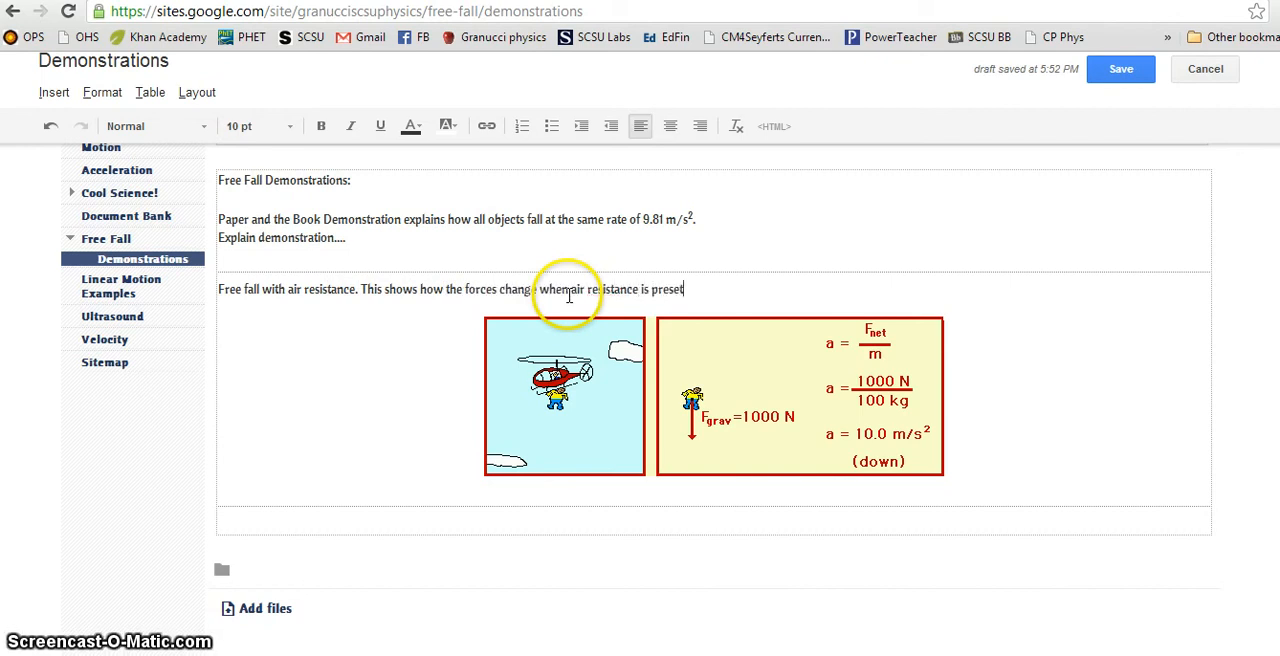